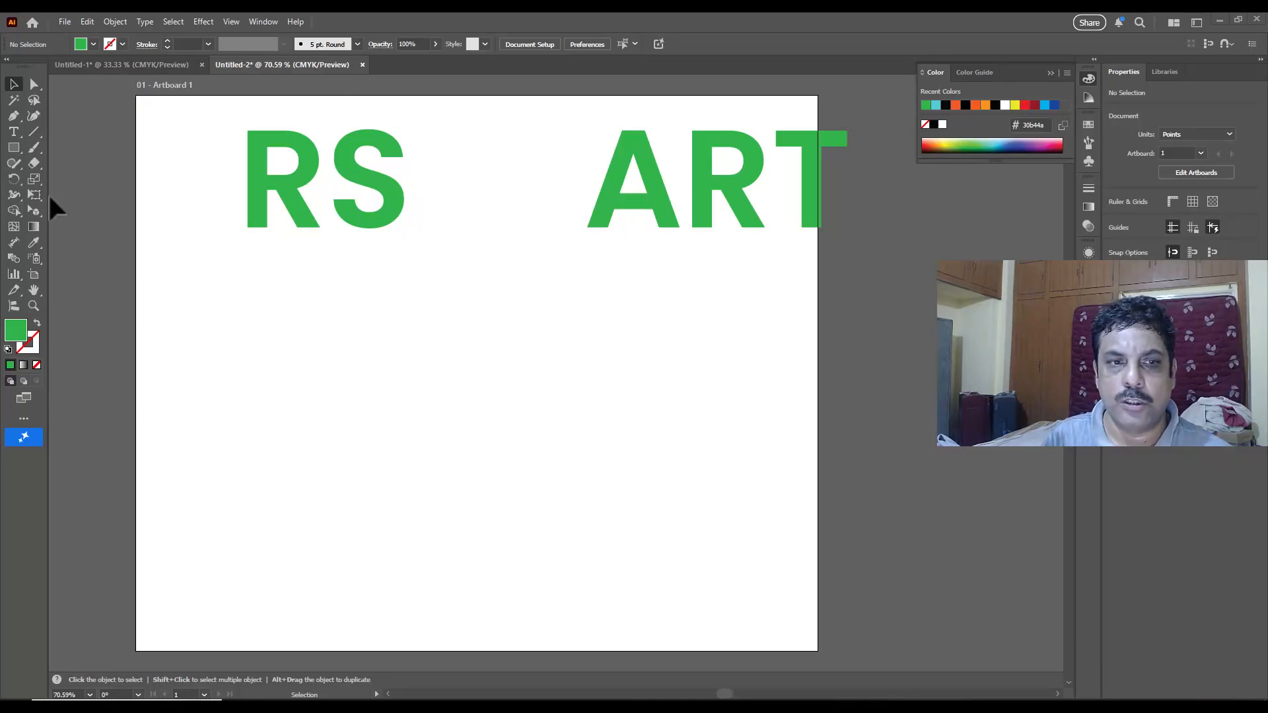
Step: Show the perspective grid over the artboard and shift it slightly downward with its ground-level handle
click(35, 210)
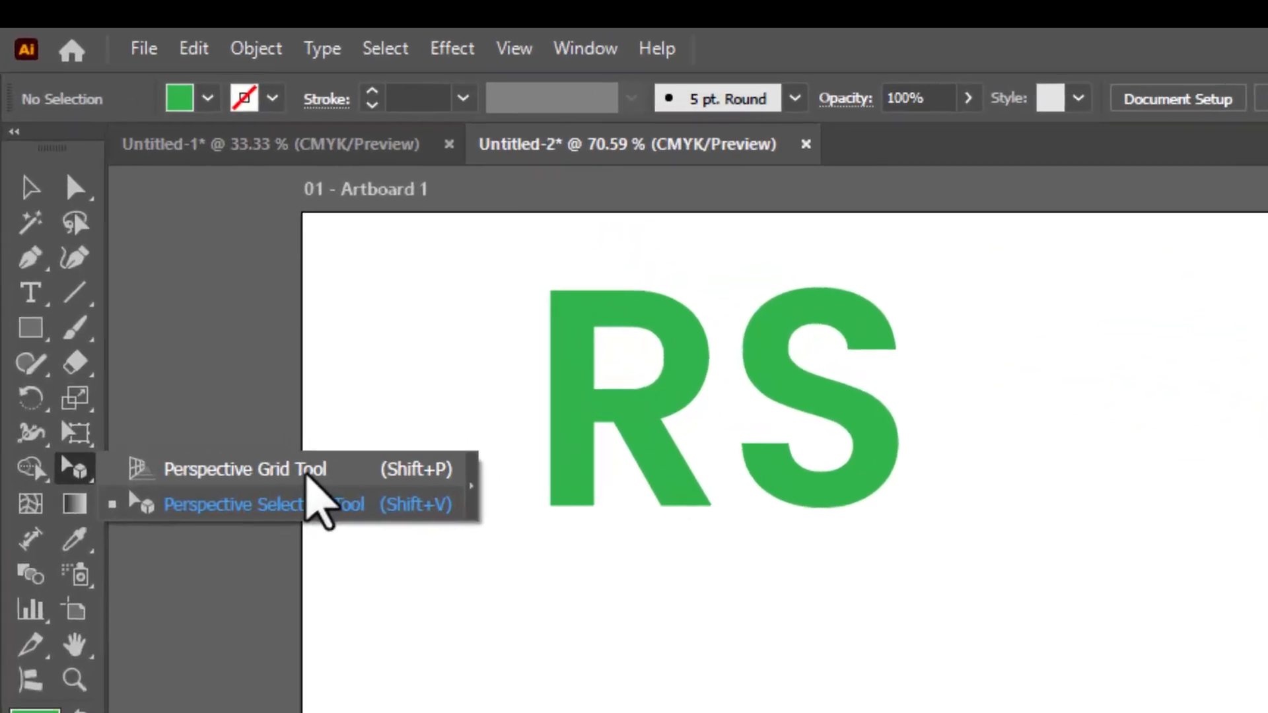
click(322, 495)
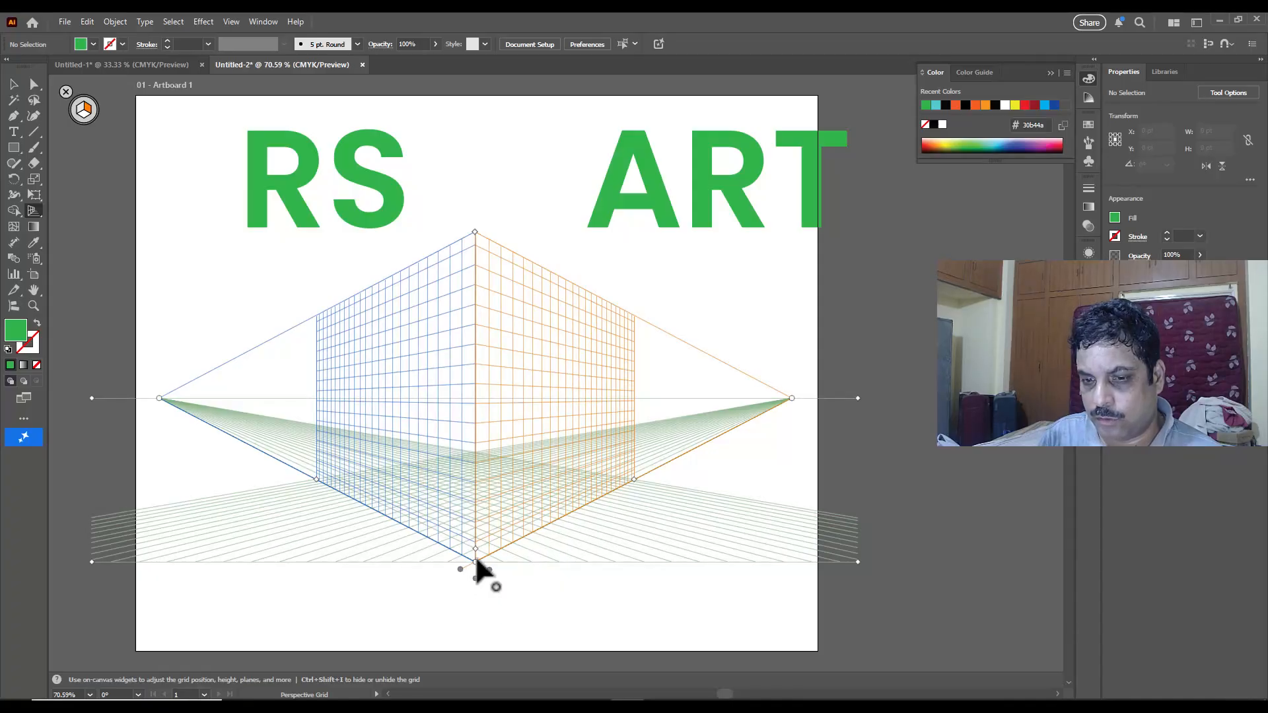
mouse_move(476, 580)
mouse_down()
mouse_move(475, 467)
mouse_move(476, 590)
mouse_move(476, 347)
mouse_move(463, 584)
mouse_up()
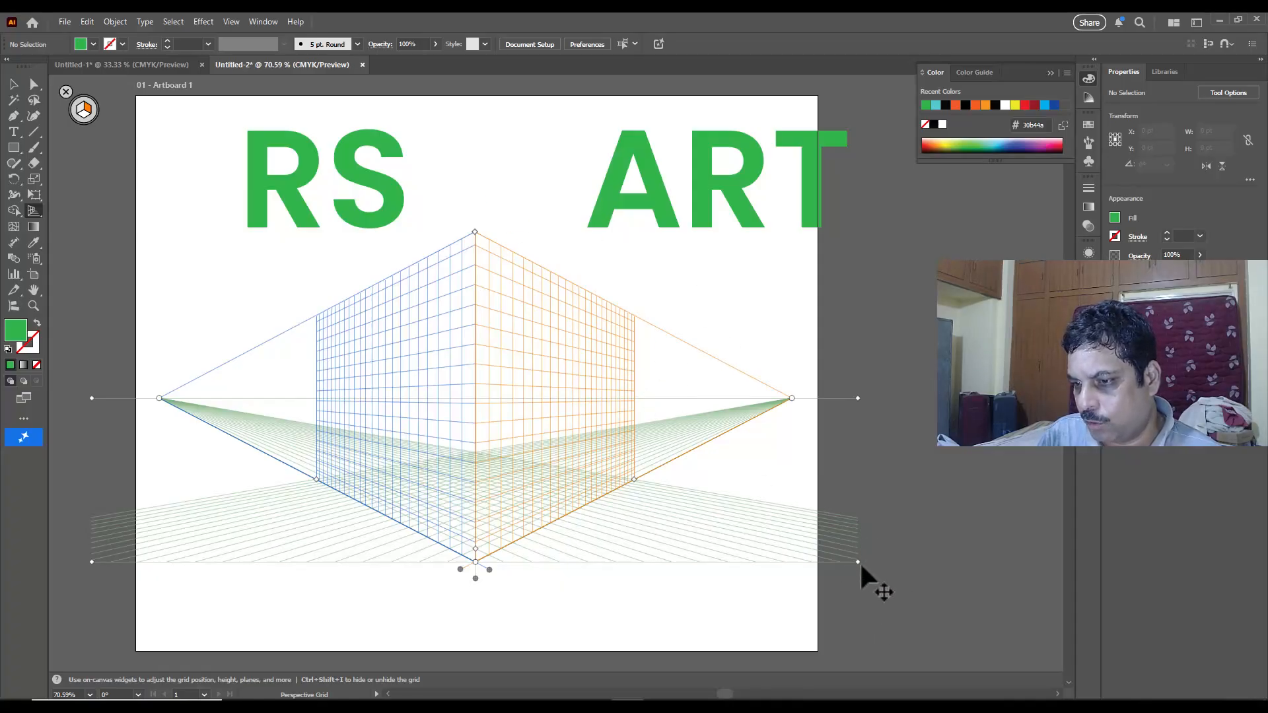
drag(858, 562, 821, 566)
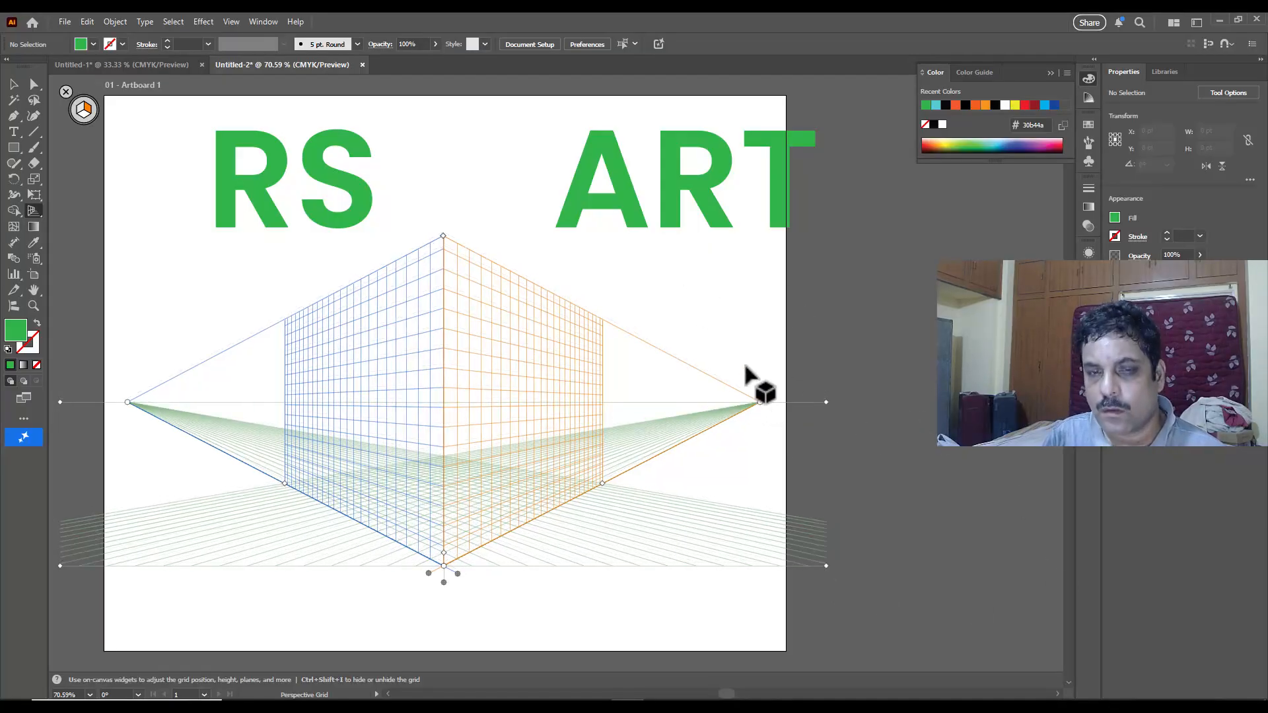
scroll(750, 376, down, 1)
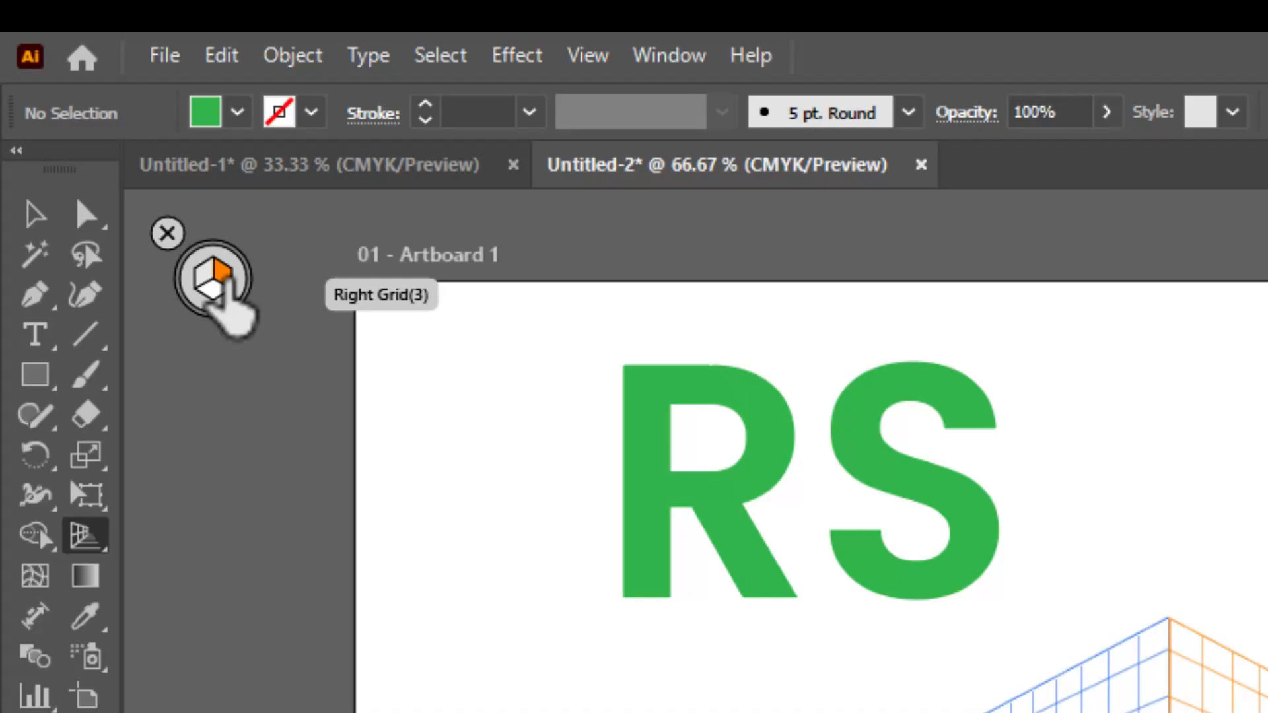
Step: Make the left grid plane active, and hide and redisplay the perspective grid
click(209, 281)
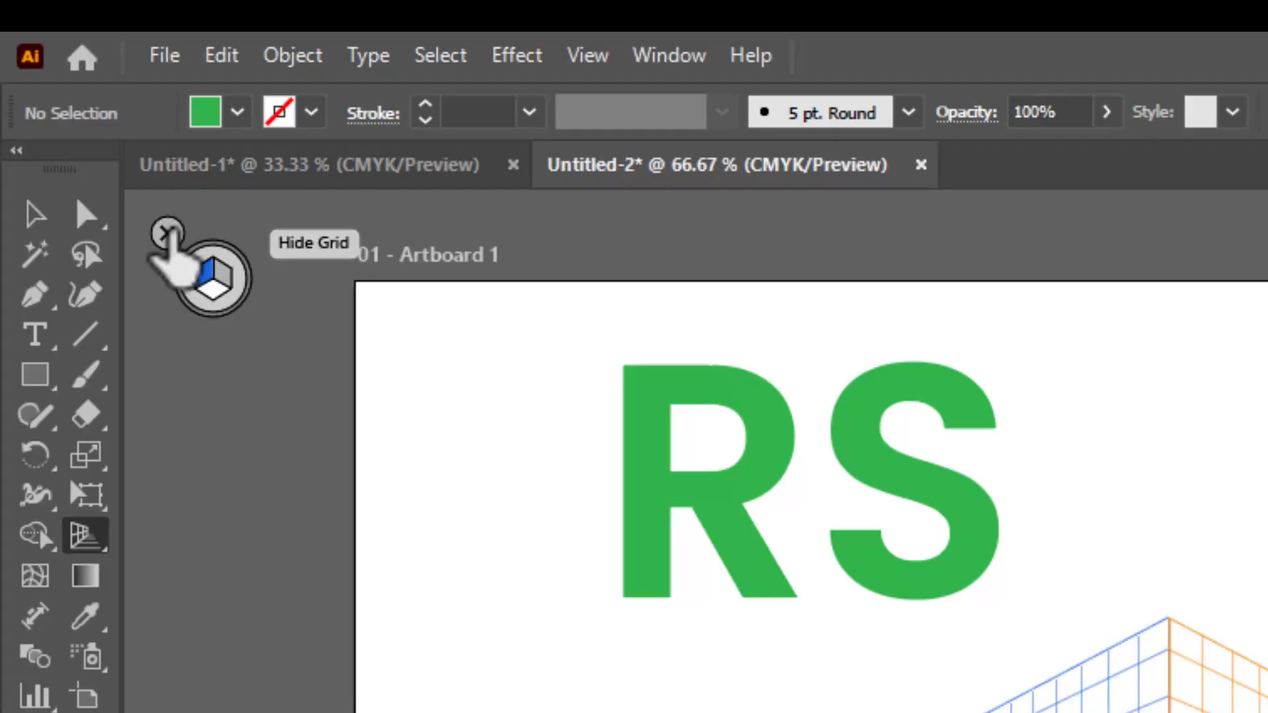
click(167, 233)
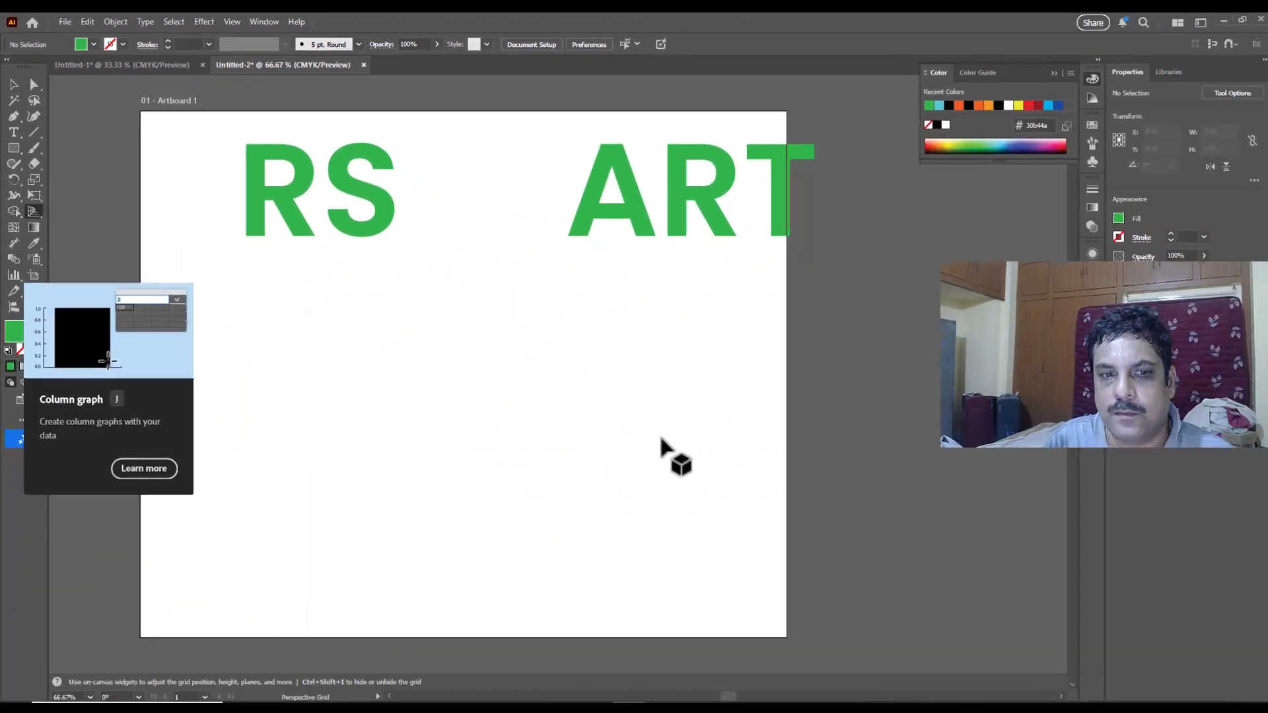
click(13, 84)
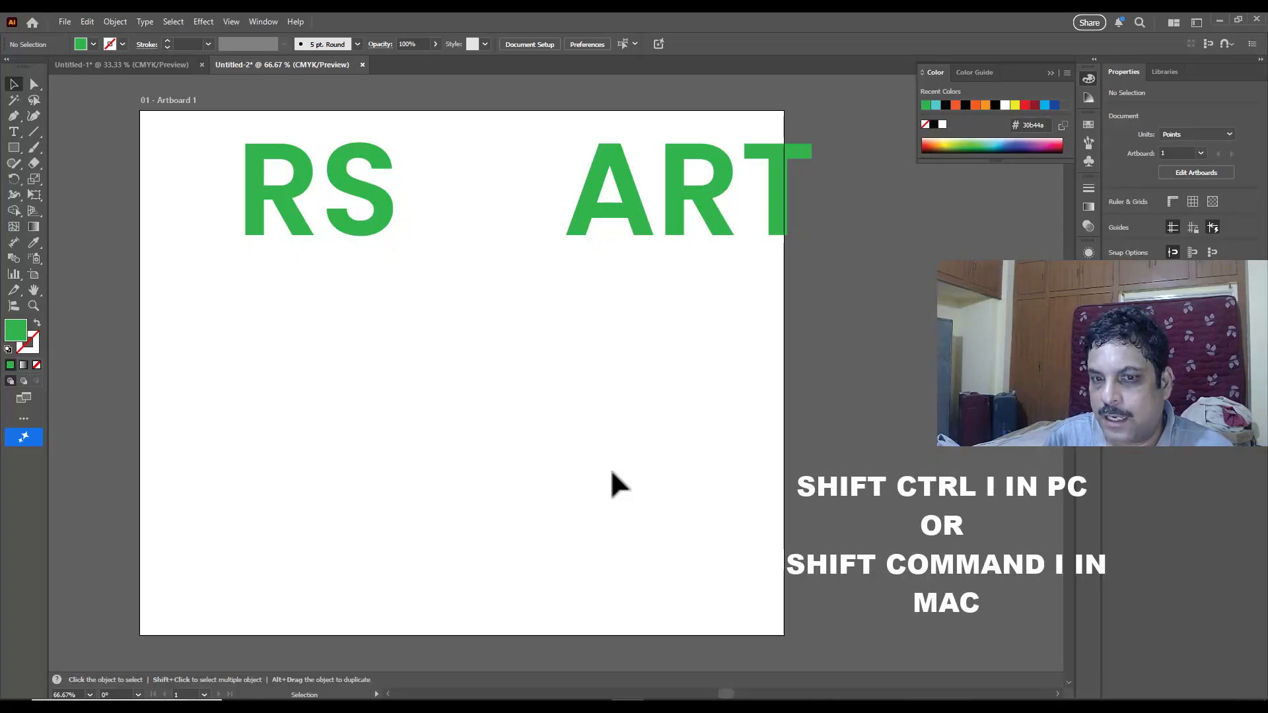
key(ctrl+shift+i)
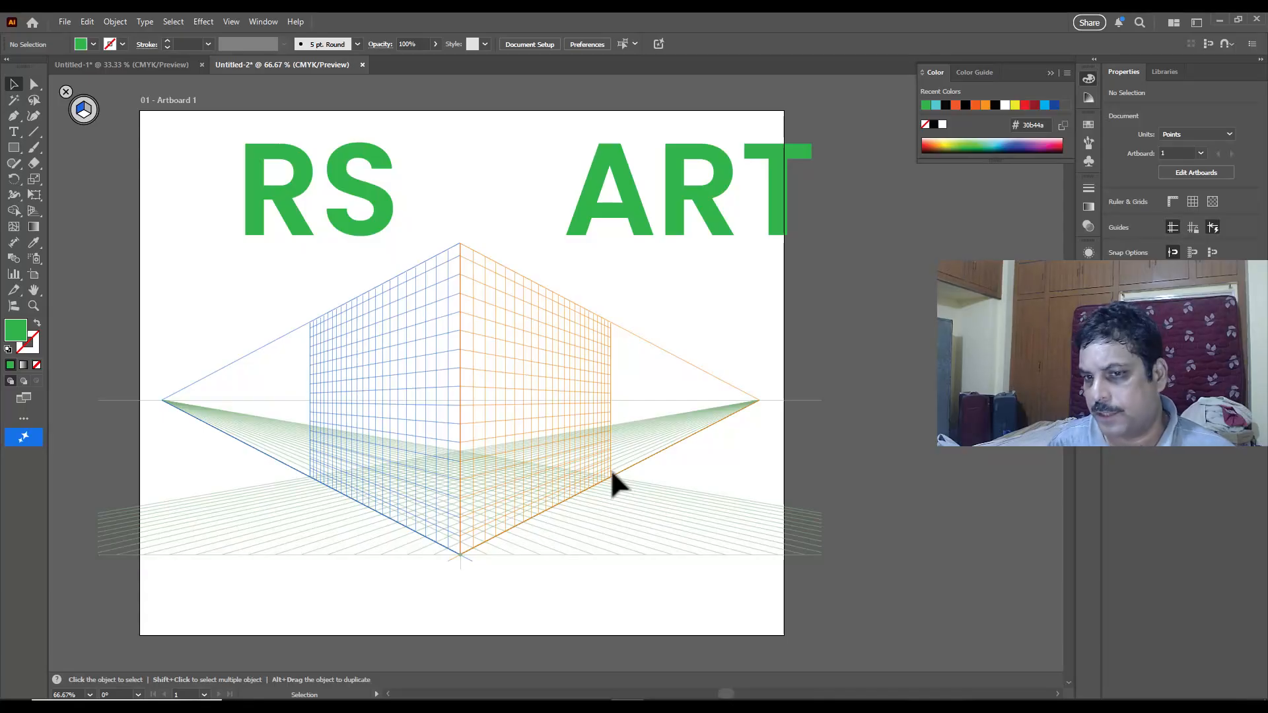
Step: Attach the RS text to the left perspective plane and scale it to fill that plane's grid
click(32, 210)
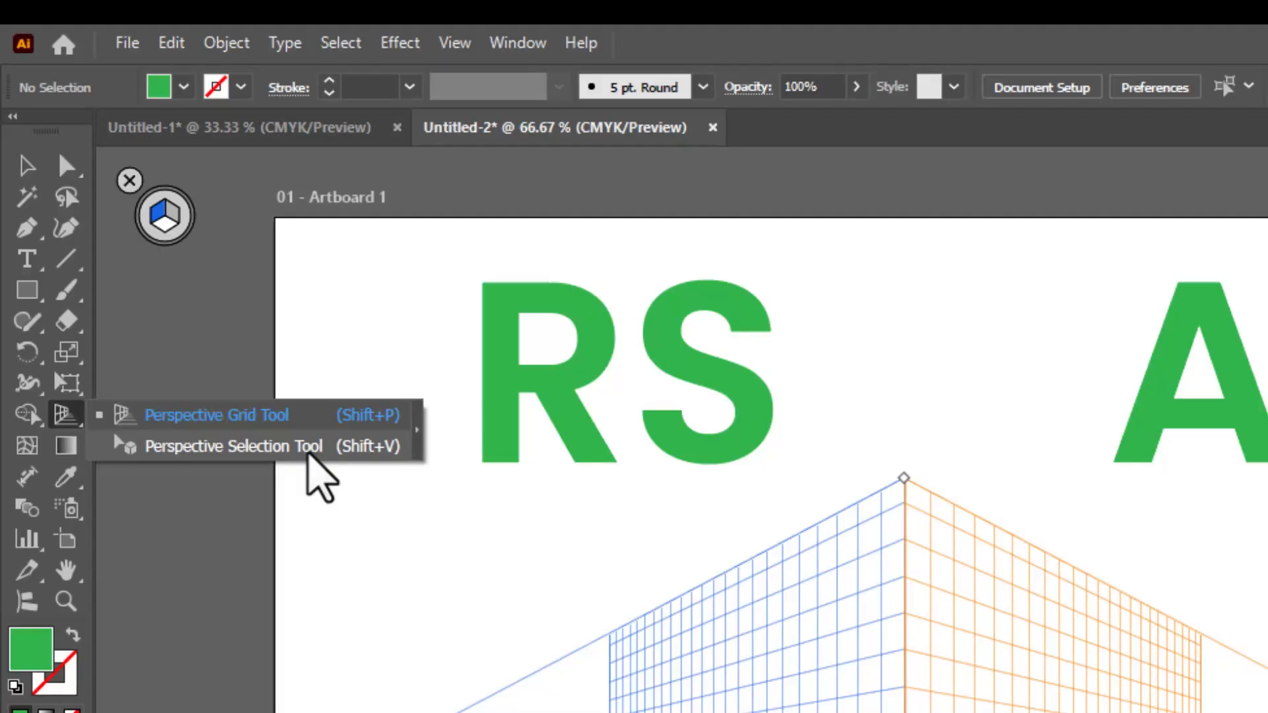
click(252, 450)
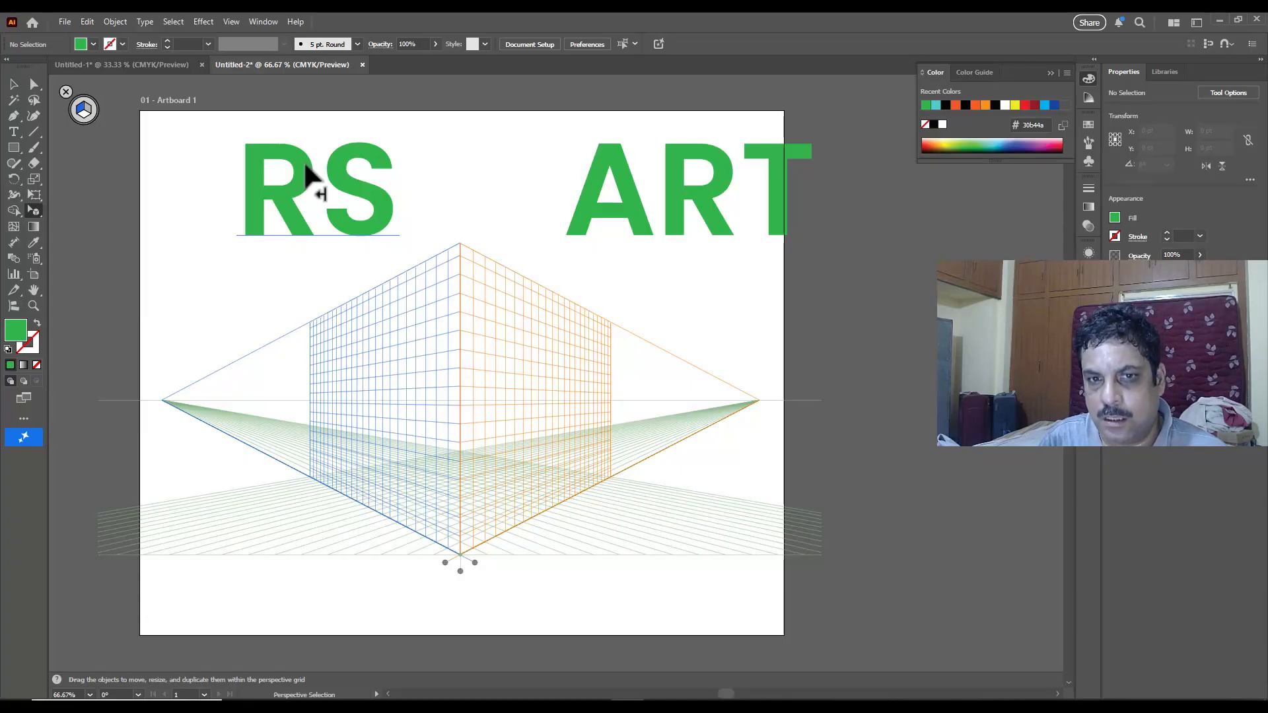
drag(305, 167, 365, 381)
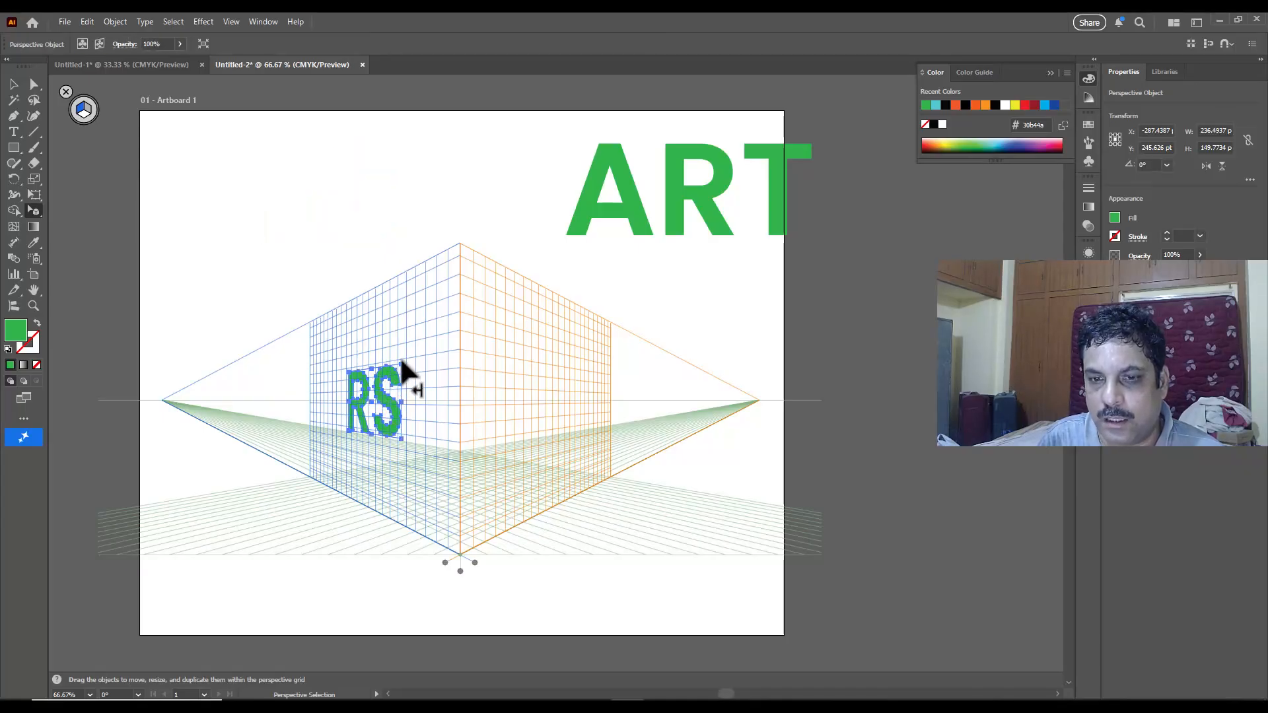
drag(403, 365, 457, 242)
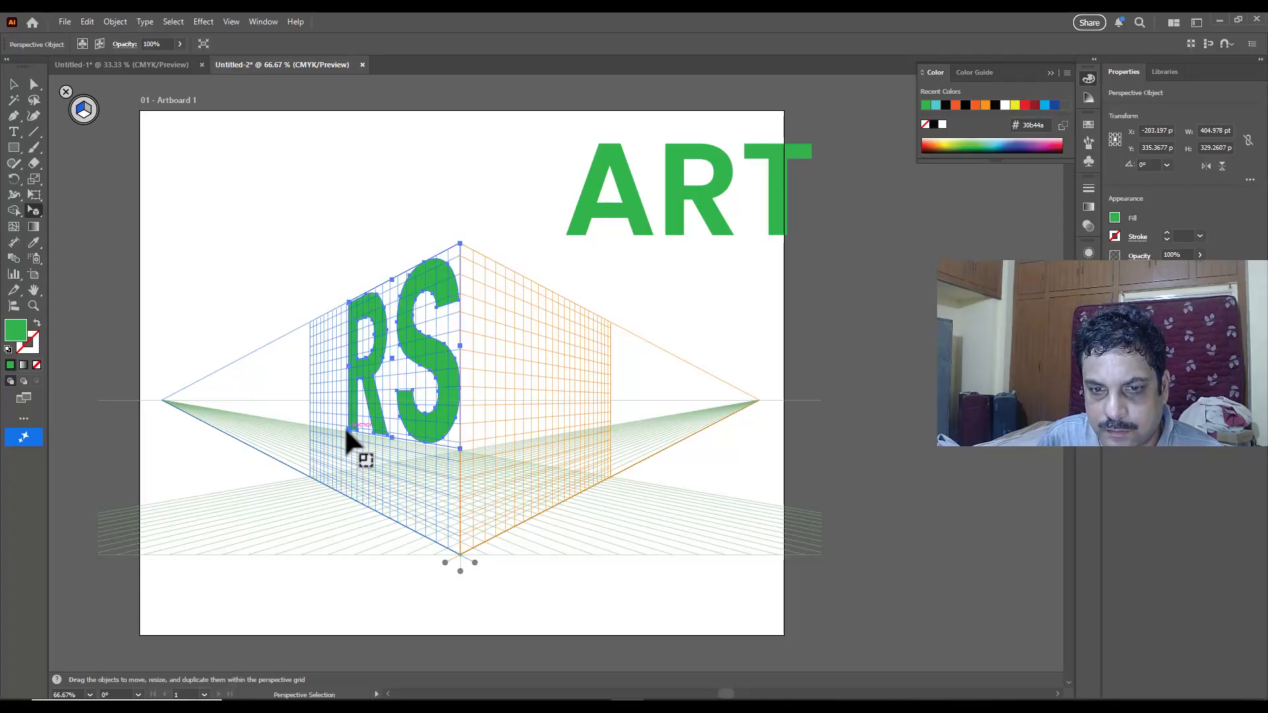
drag(343, 426, 308, 473)
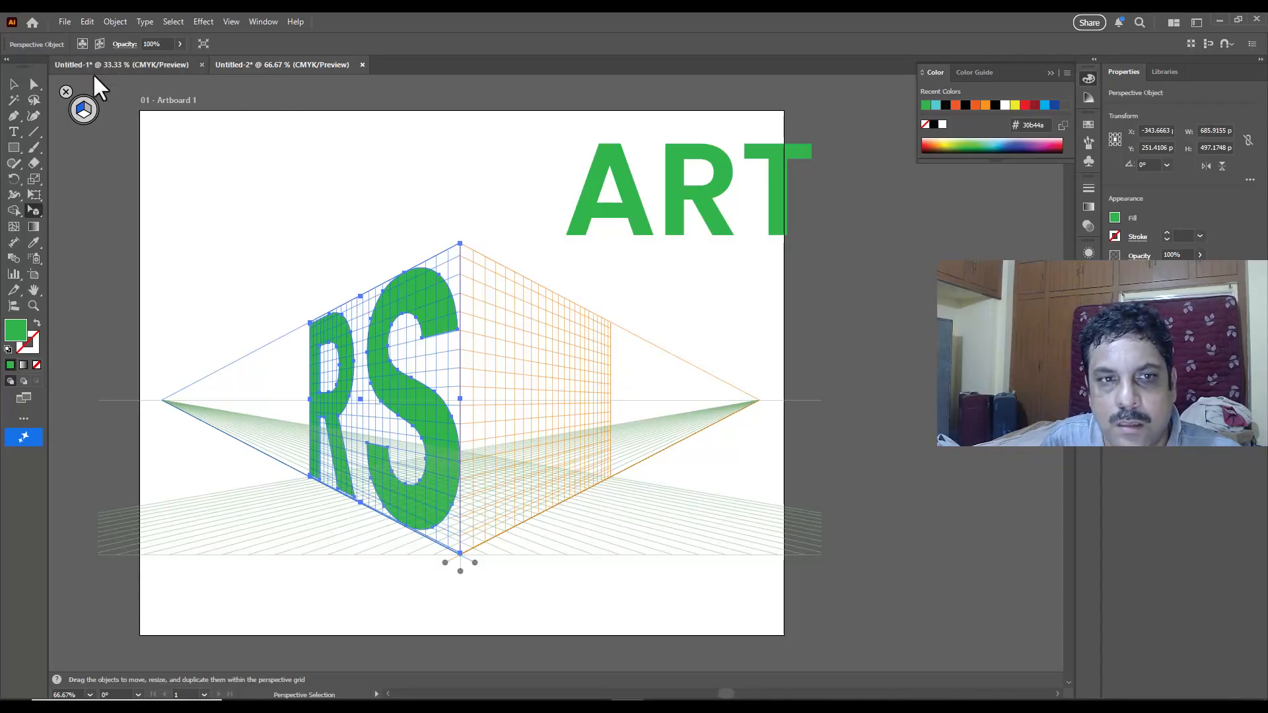
Step: Attach the ART text to the right perspective plane and scale it to fill that plane's grid
click(84, 110)
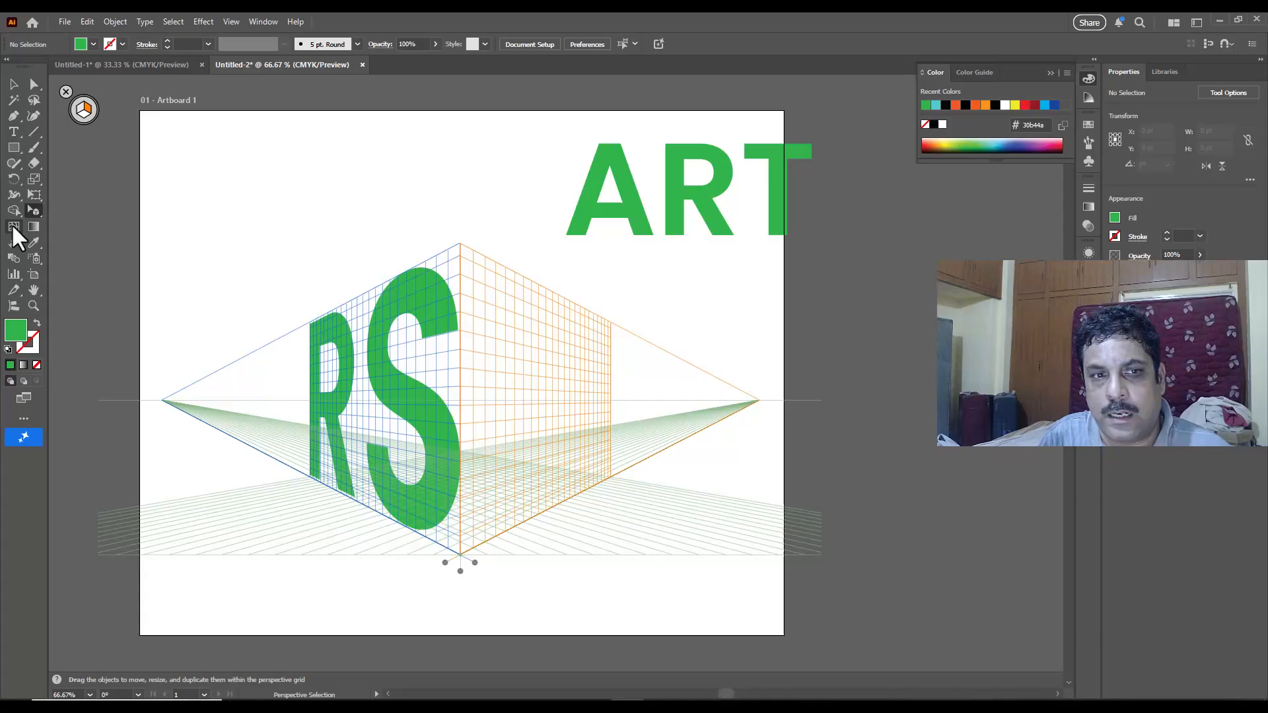
drag(33, 210, 149, 229)
drag(626, 234, 529, 444)
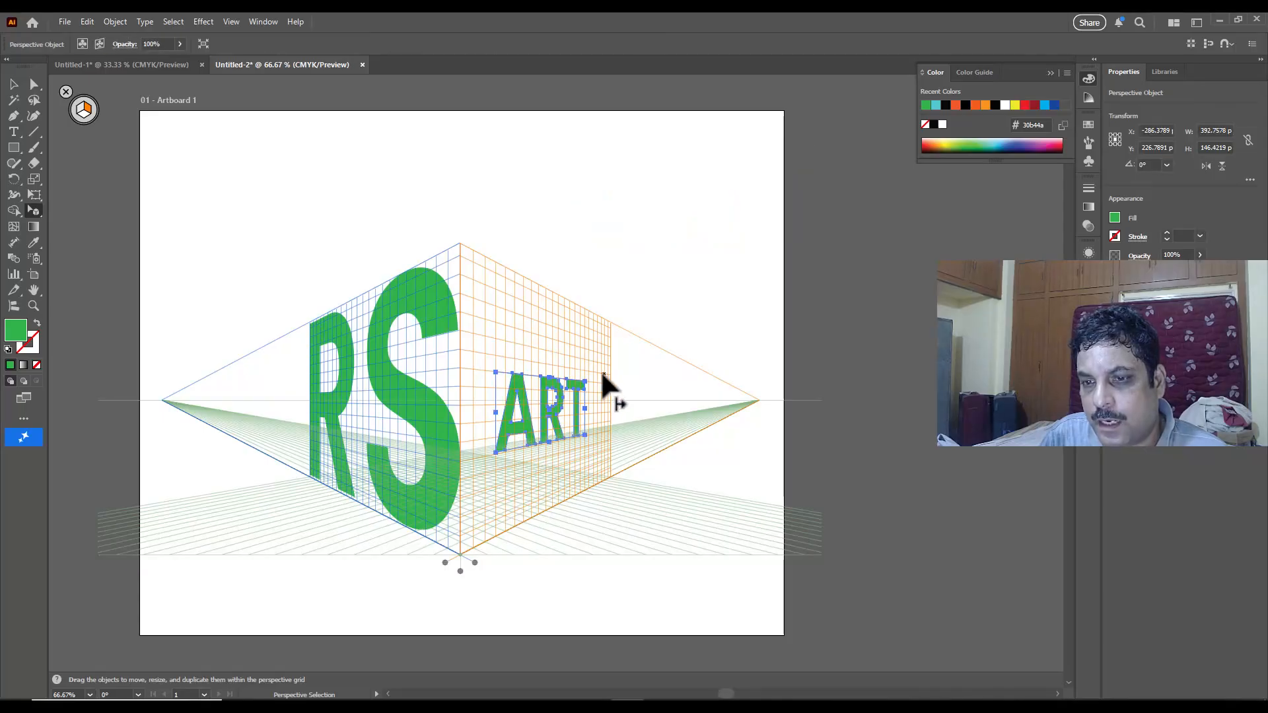
drag(585, 379, 608, 318)
drag(496, 452, 458, 554)
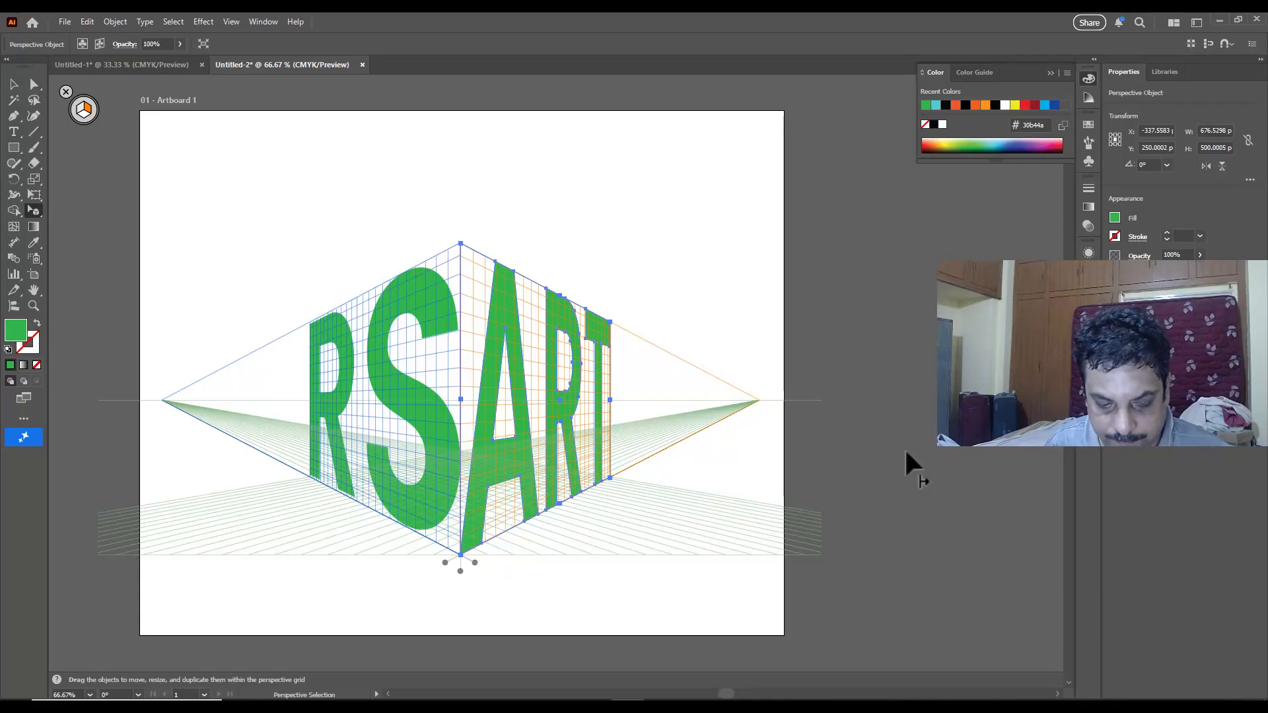
Step: Hide the perspective grid and deselect the ART text
key(ctrl+shift+i)
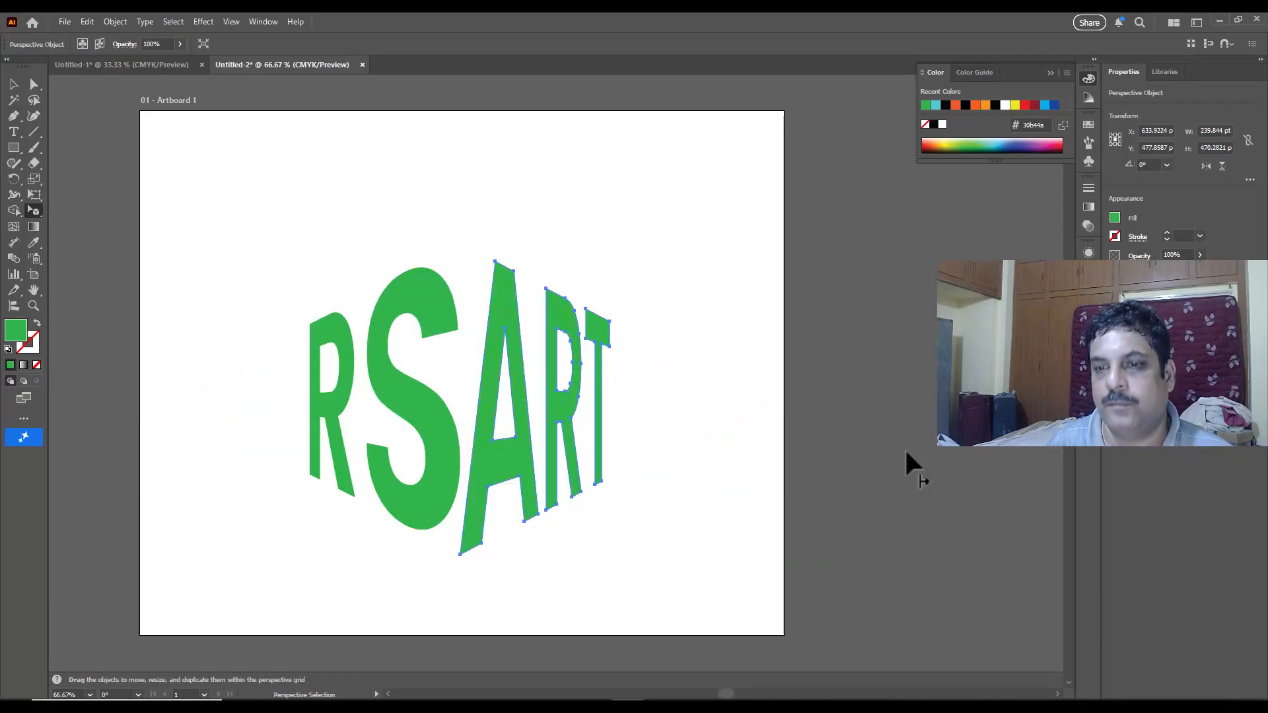
click(559, 148)
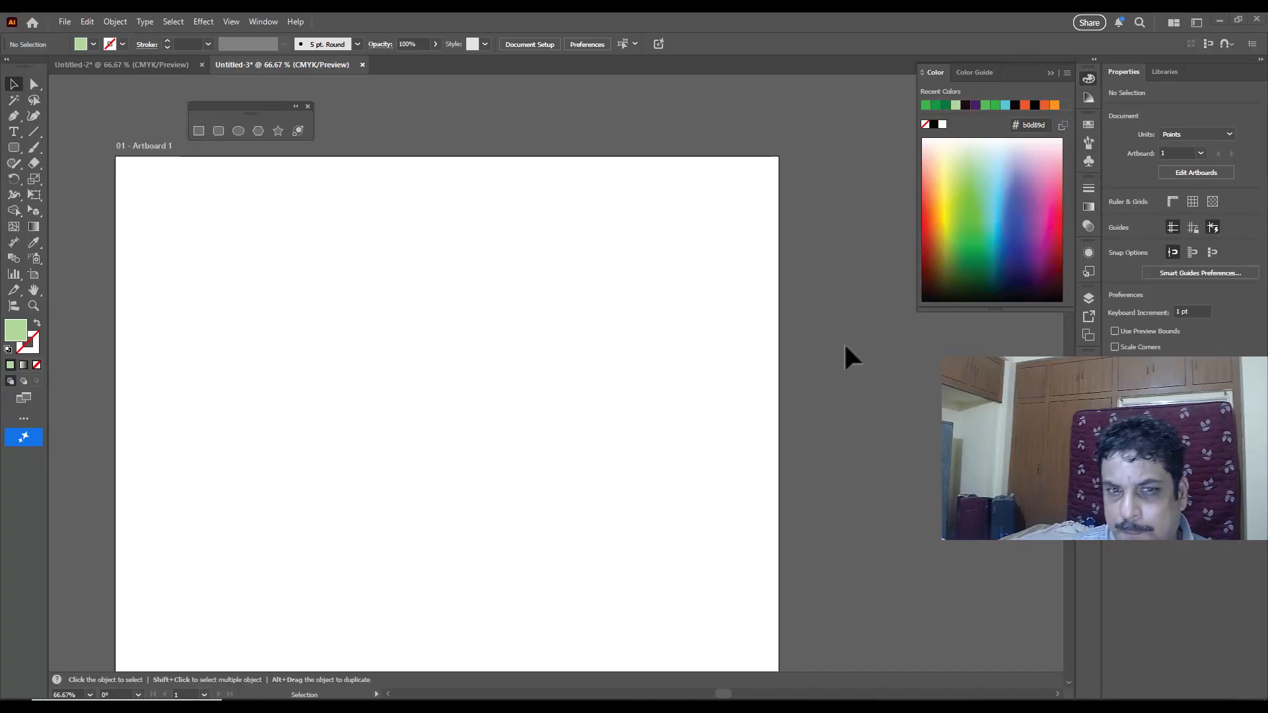
Step: Draw a rectangle about 450 by 403 pt on the artboard and fill it with green #0e8742
click(198, 131)
drag(313, 212, 595, 463)
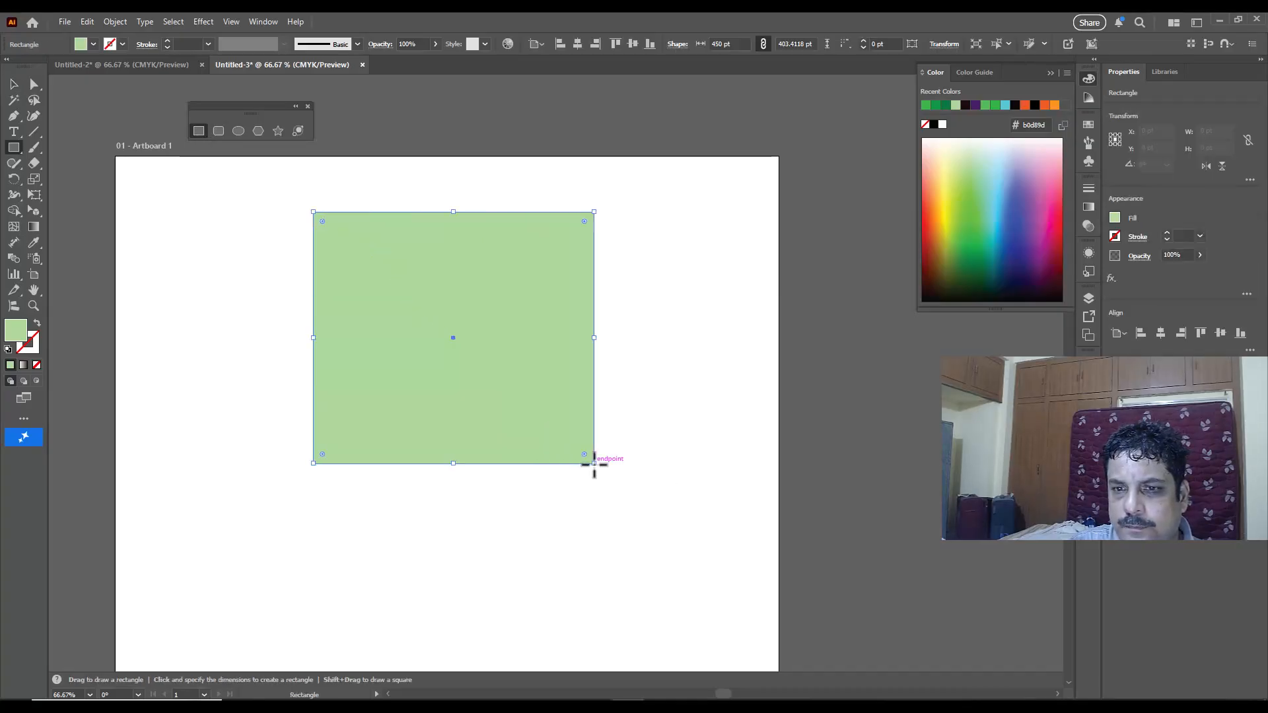
click(972, 244)
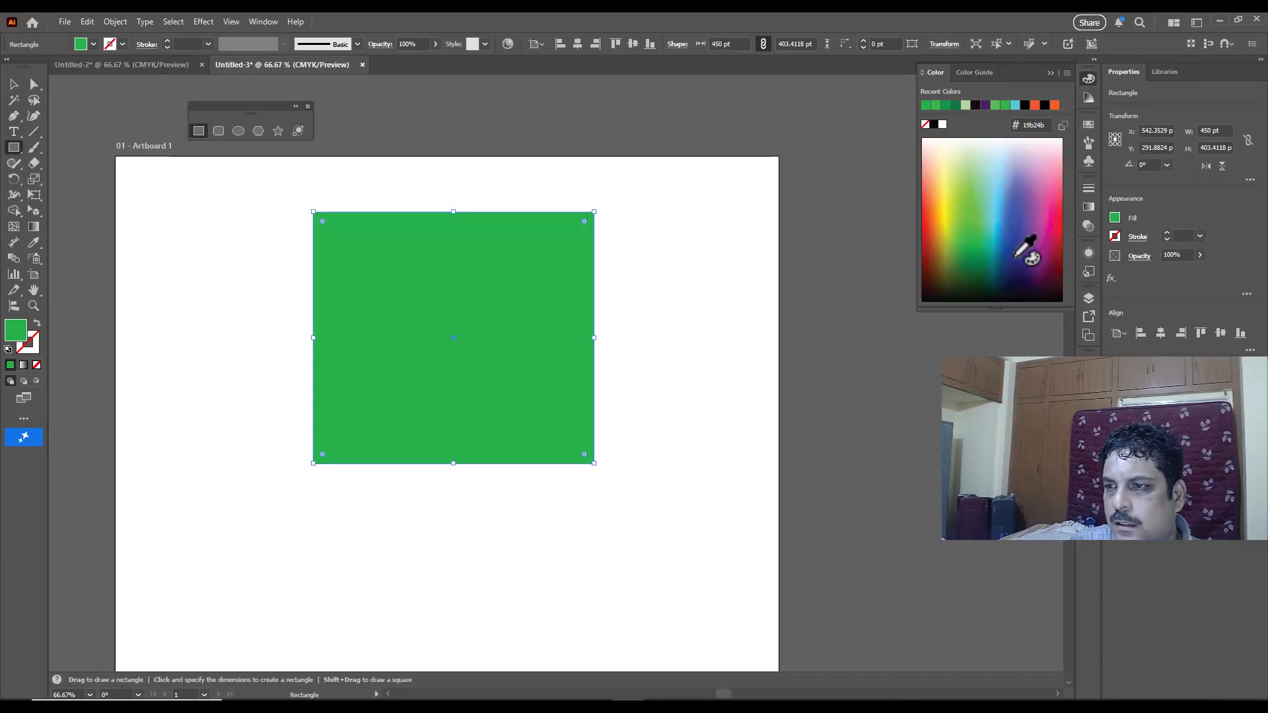
click(976, 260)
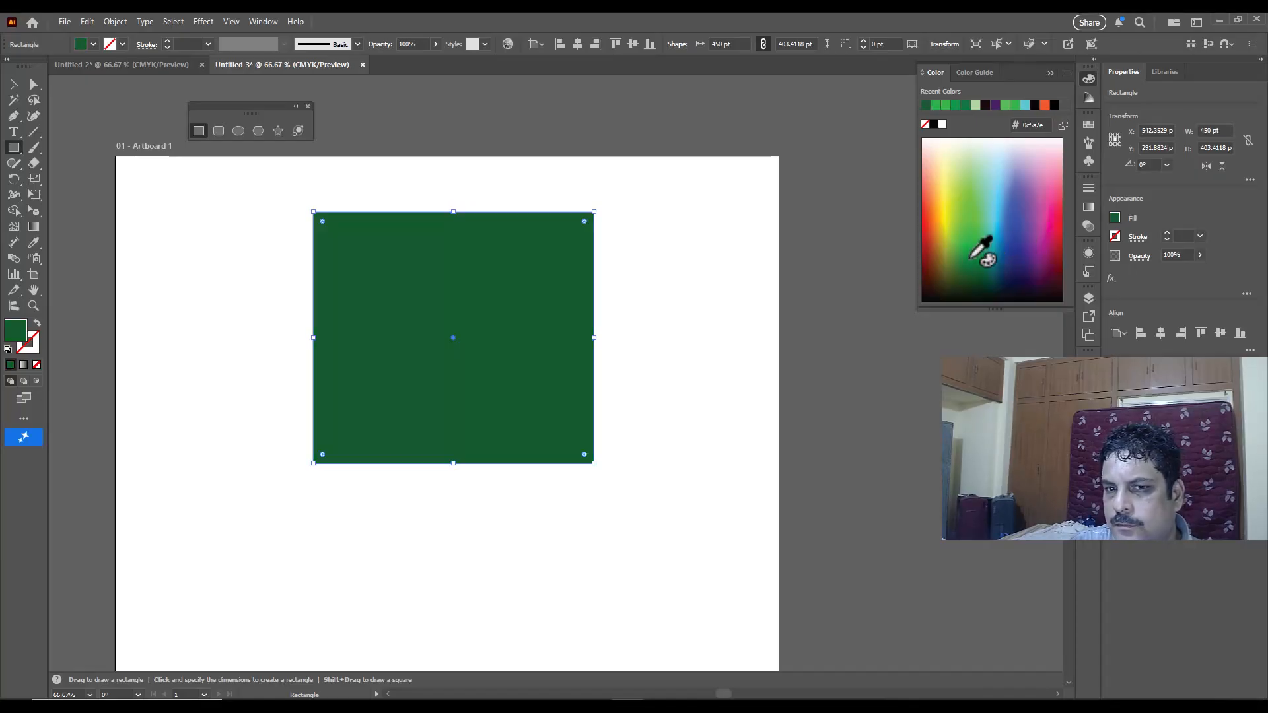
click(973, 256)
Step: Move the green rectangle toward the artboard's left edge and deselect it
click(13, 84)
drag(474, 272, 316, 283)
click(490, 294)
Step: Draw a smaller rectangle about 247 by 206 pt beside the green one and fill it with dark blue #213064
click(199, 132)
drag(550, 209, 705, 338)
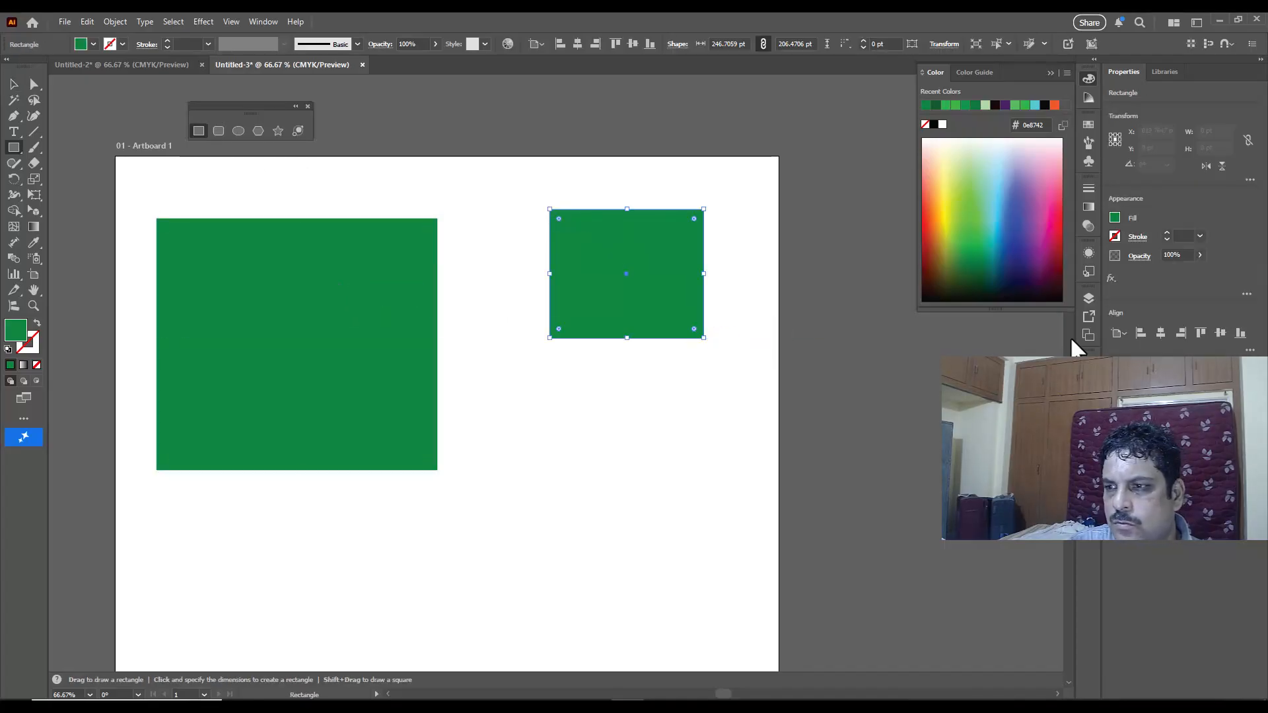
click(1007, 280)
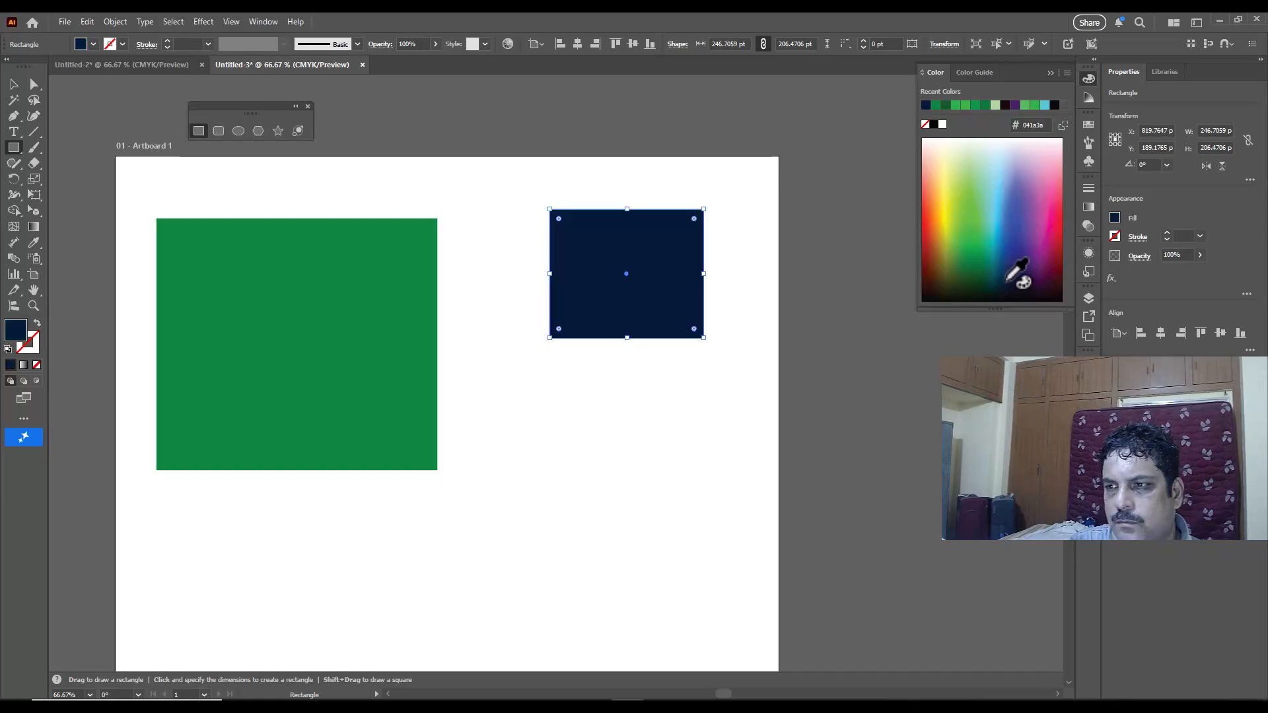
click(1008, 267)
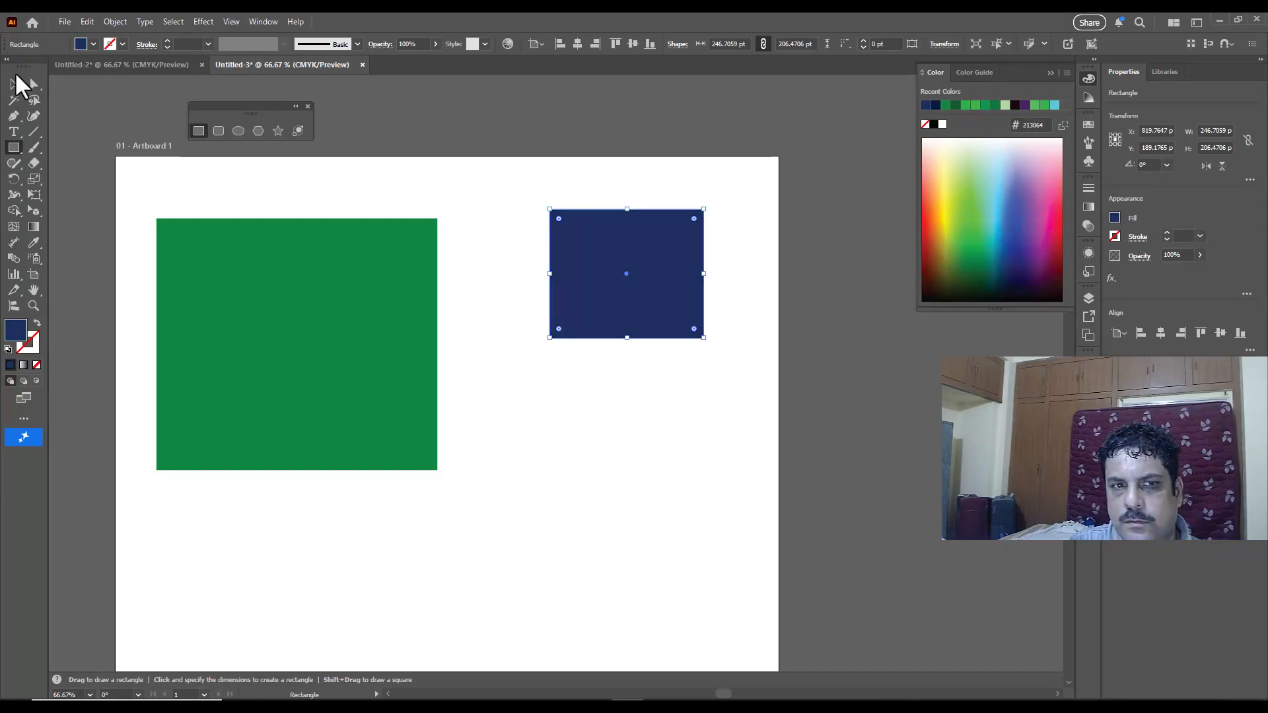
Step: Move the dark blue rectangle slightly closer to the green rectangle
click(18, 83)
click(589, 164)
drag(558, 234, 540, 237)
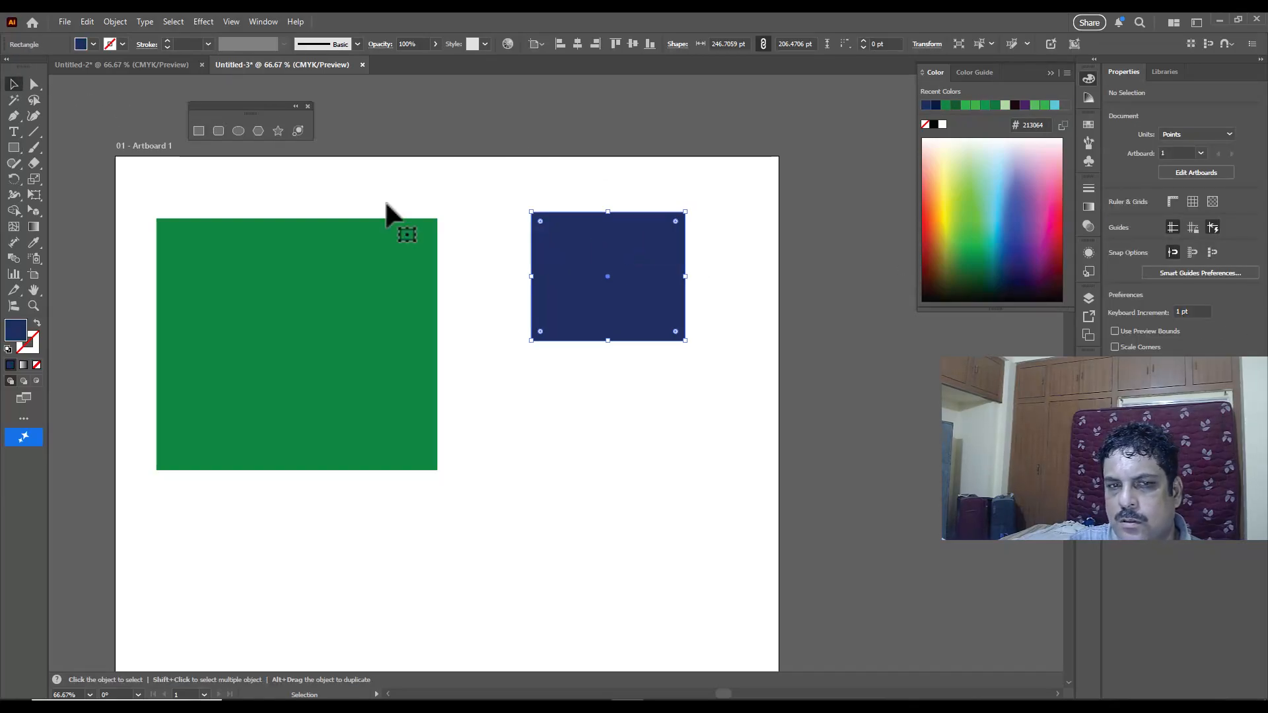
Step: Draw a narrow vertical strip about 24 by 212 pt down the middle of the blue rectangle and fill it white
click(199, 131)
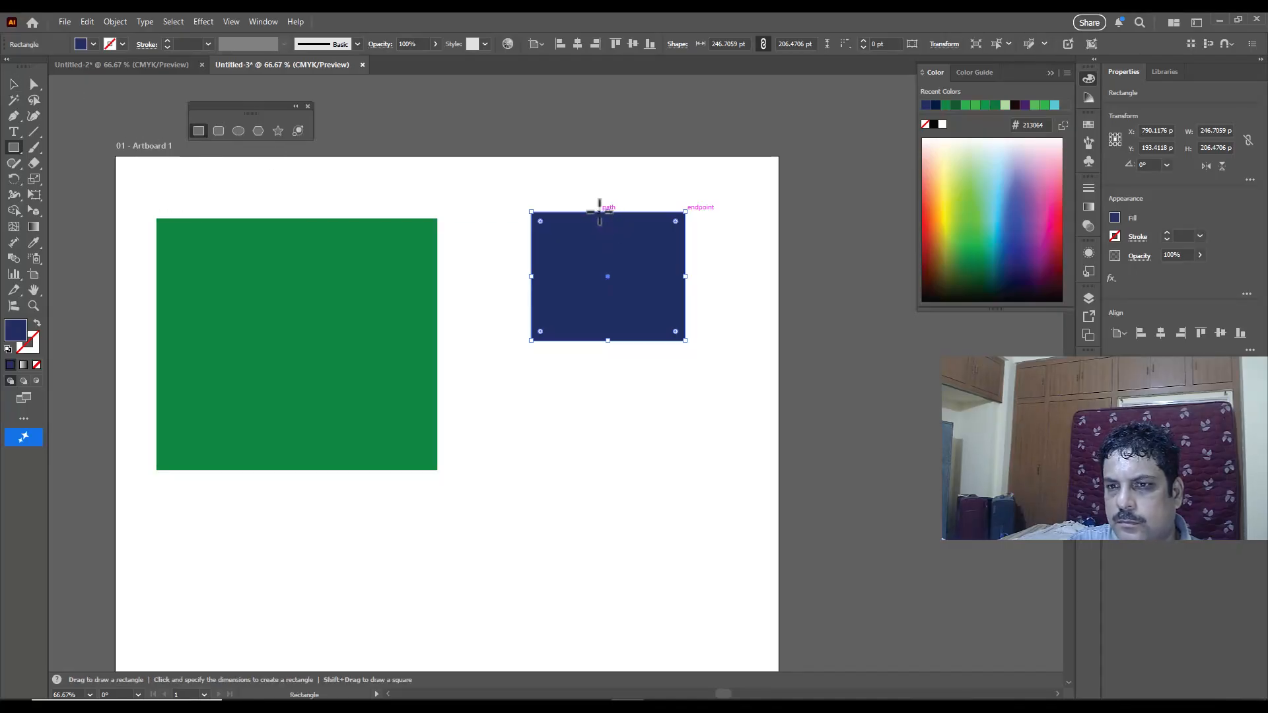
drag(599, 211, 614, 343)
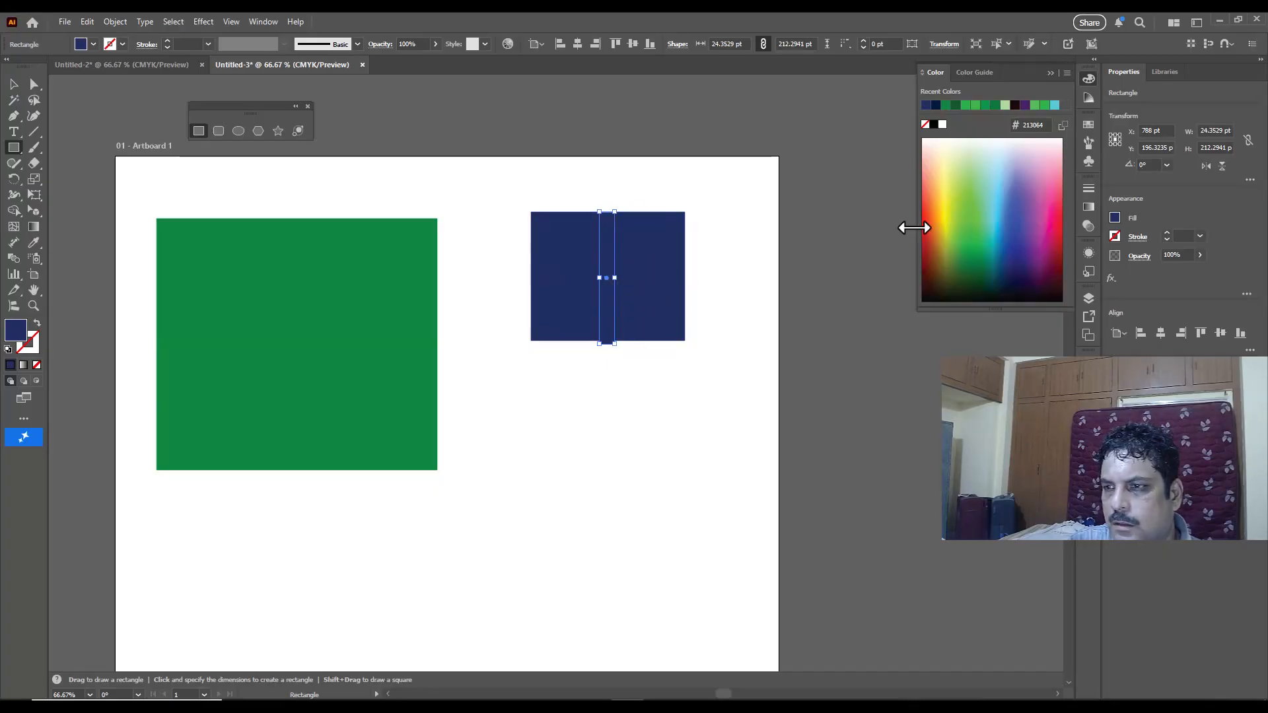
click(943, 125)
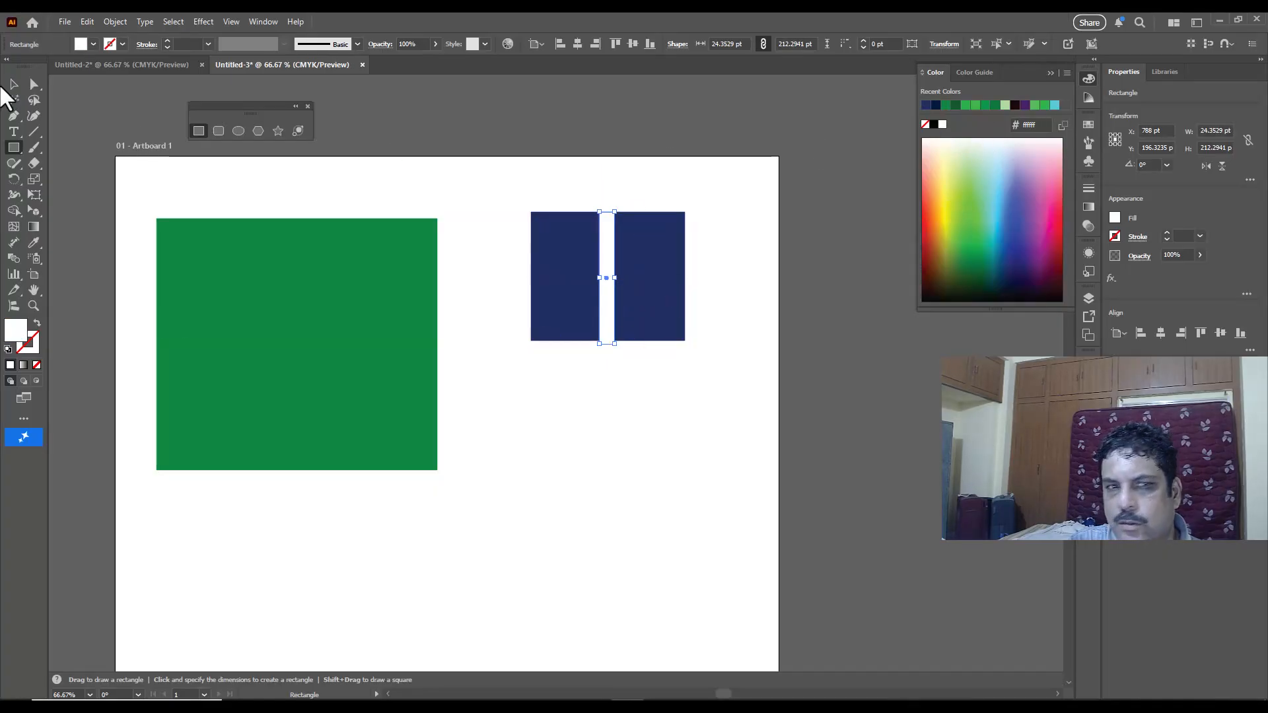
Step: Resize the white strip to about 21.5 by 206.5 pt so it matches the blue rectangle's height
click(14, 85)
scroll(614, 339, up, 2)
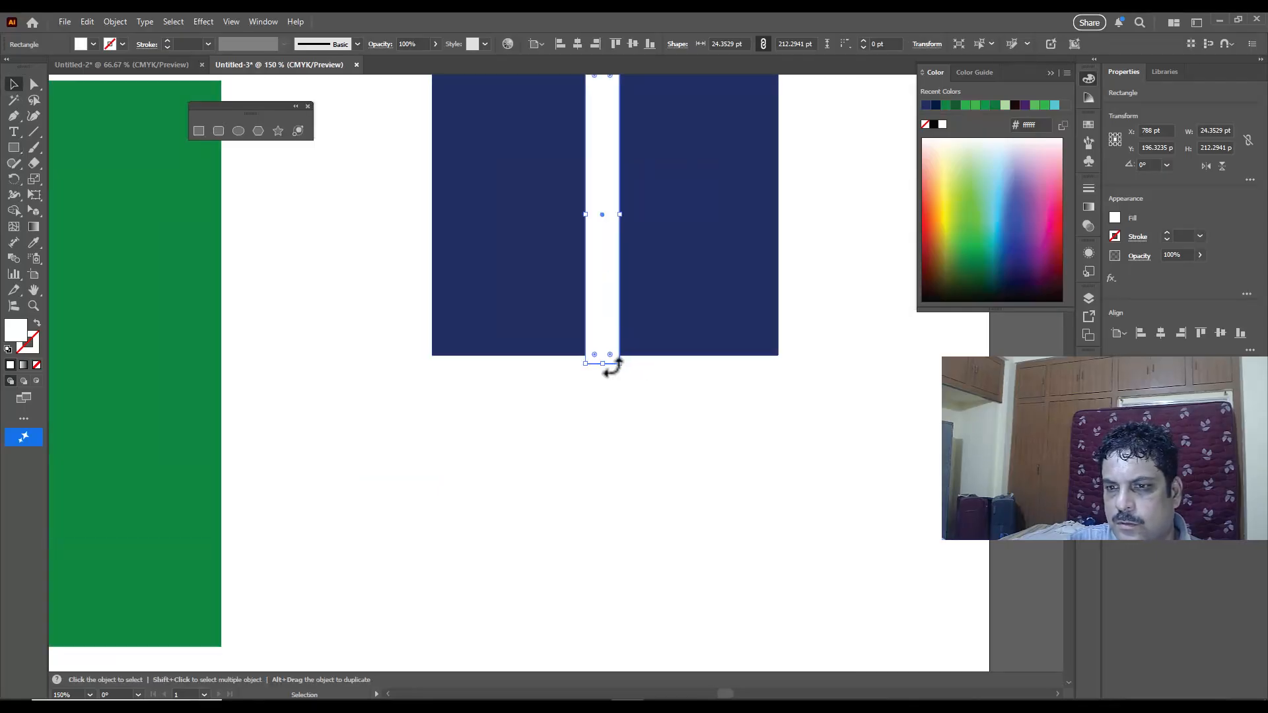
drag(606, 363, 603, 356)
drag(586, 214, 590, 213)
scroll(680, 198, up, 2)
click(573, 106)
click(603, 176)
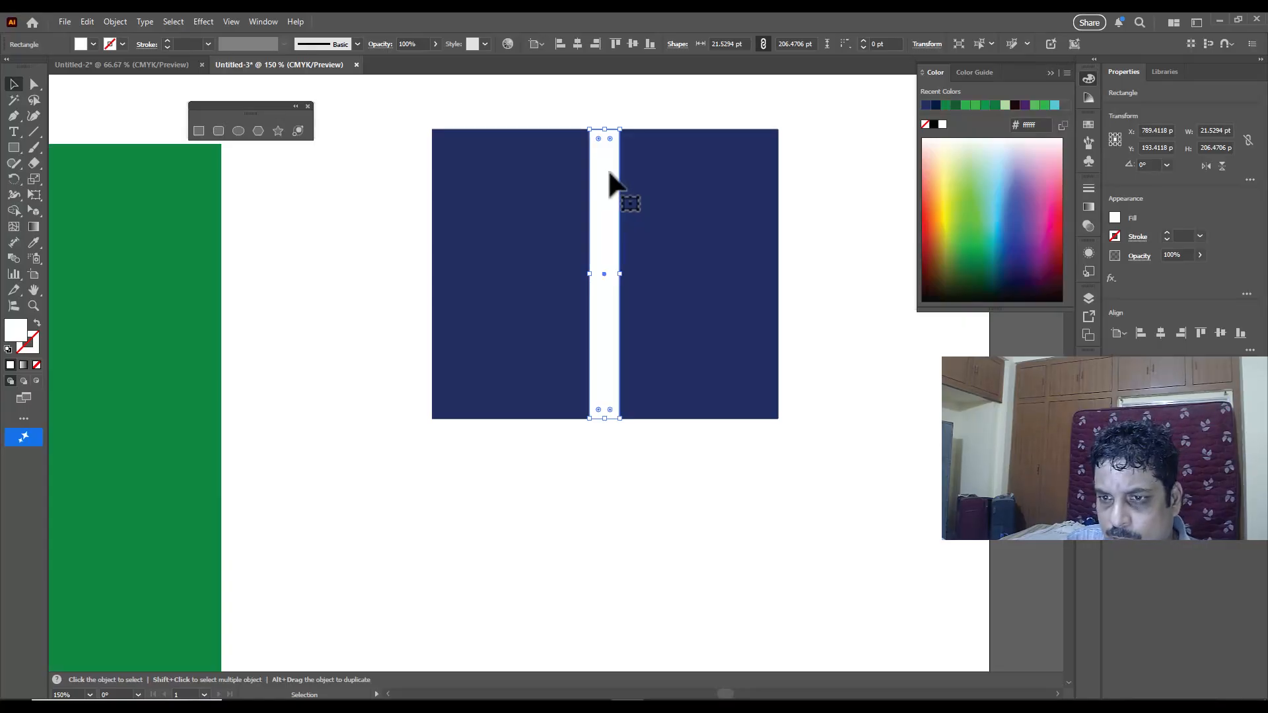
Step: Add a horizontal copy of the white strip across the blue rectangle's full width and duplicate it above and below the center
drag(609, 206, 668, 208)
drag(717, 151, 648, 274)
drag(728, 276, 779, 276)
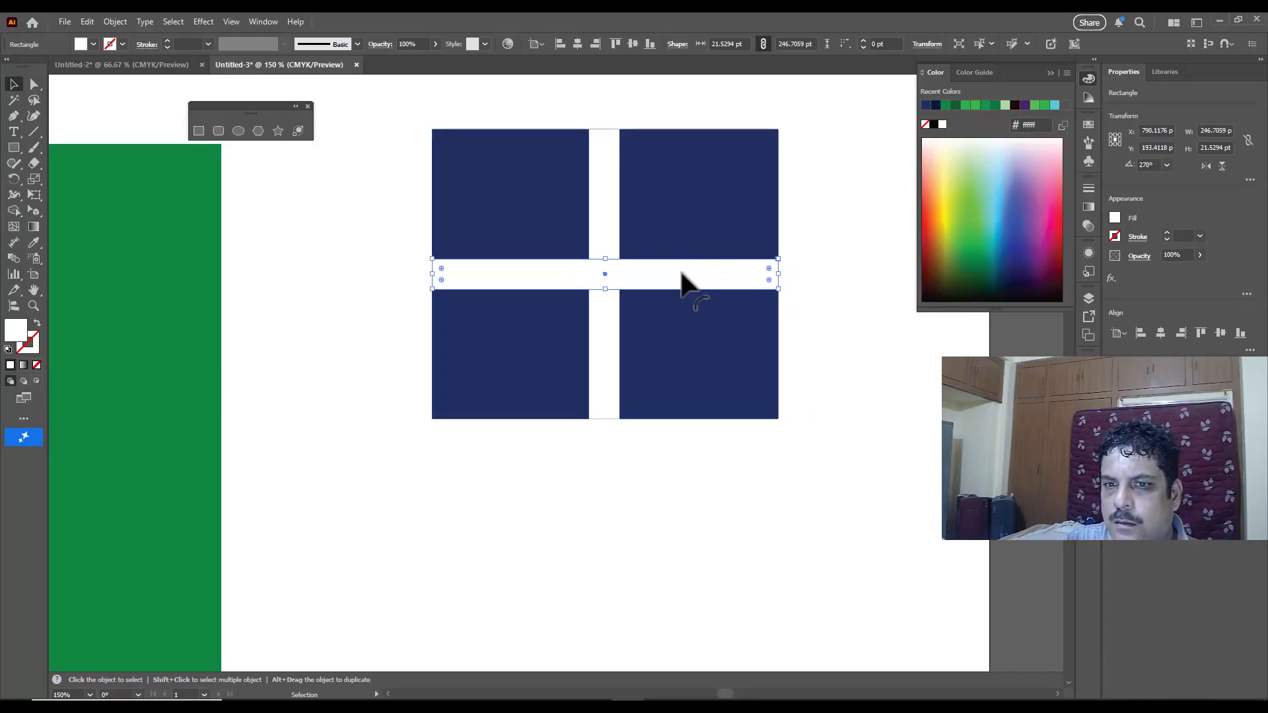
drag(688, 275, 687, 359)
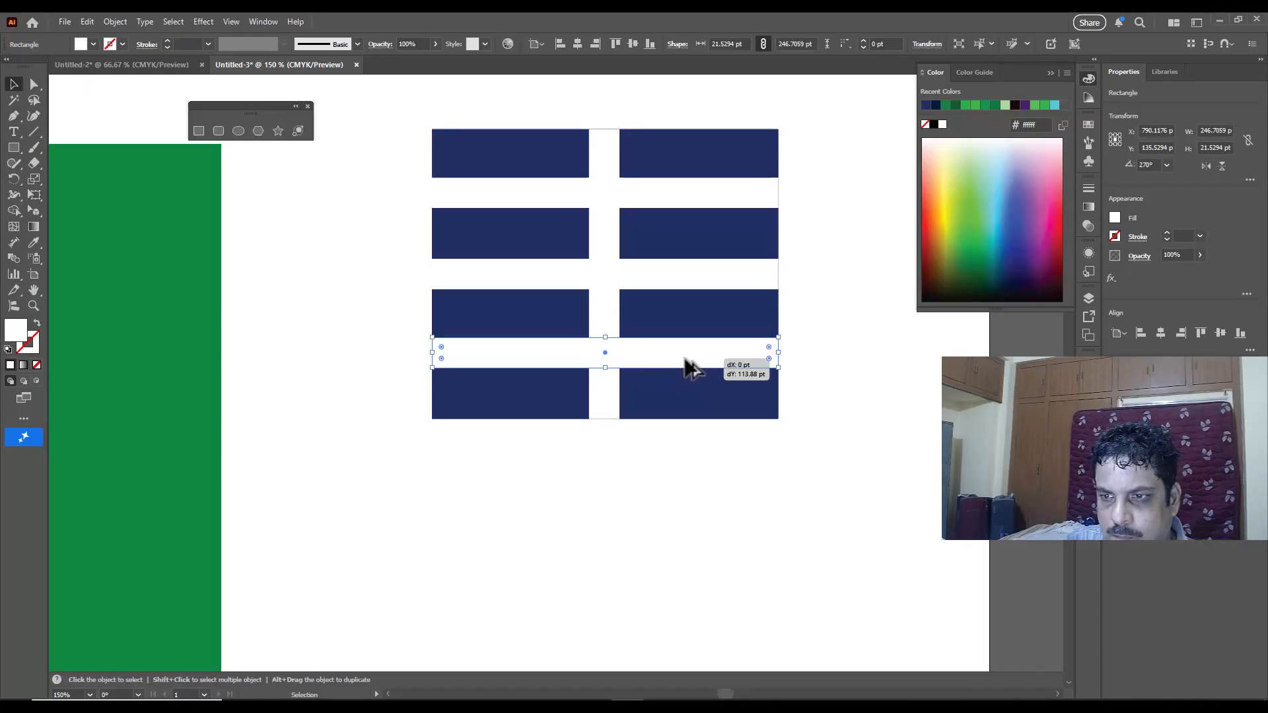
click(814, 335)
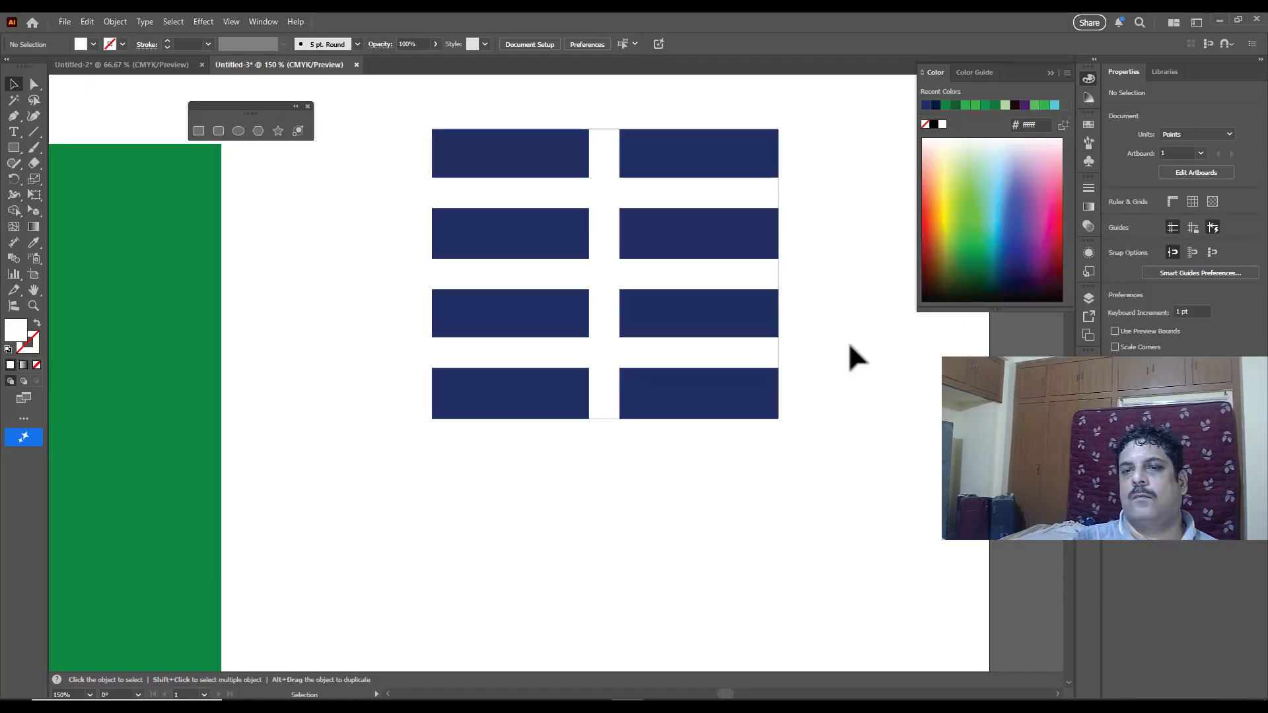
Step: Group the blue rectangle and all its white strips into a single window object
drag(391, 101, 830, 482)
drag(406, 106, 814, 474)
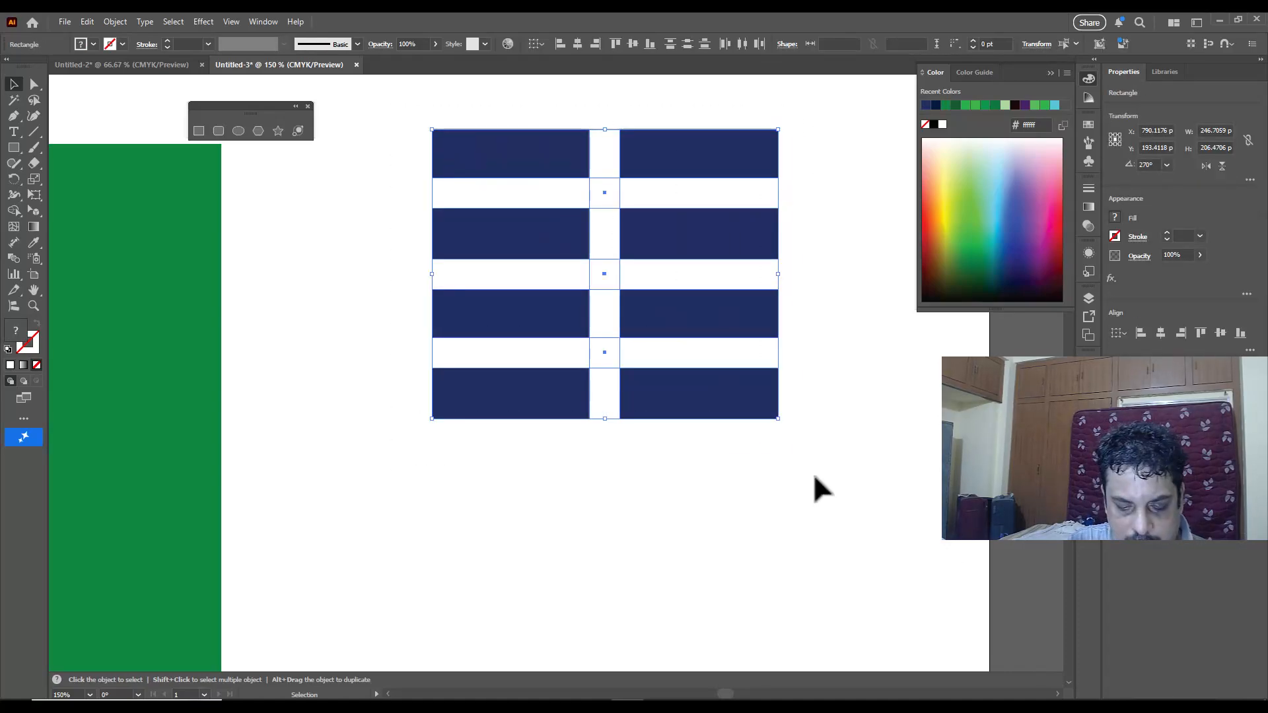
key(ctrl+c)
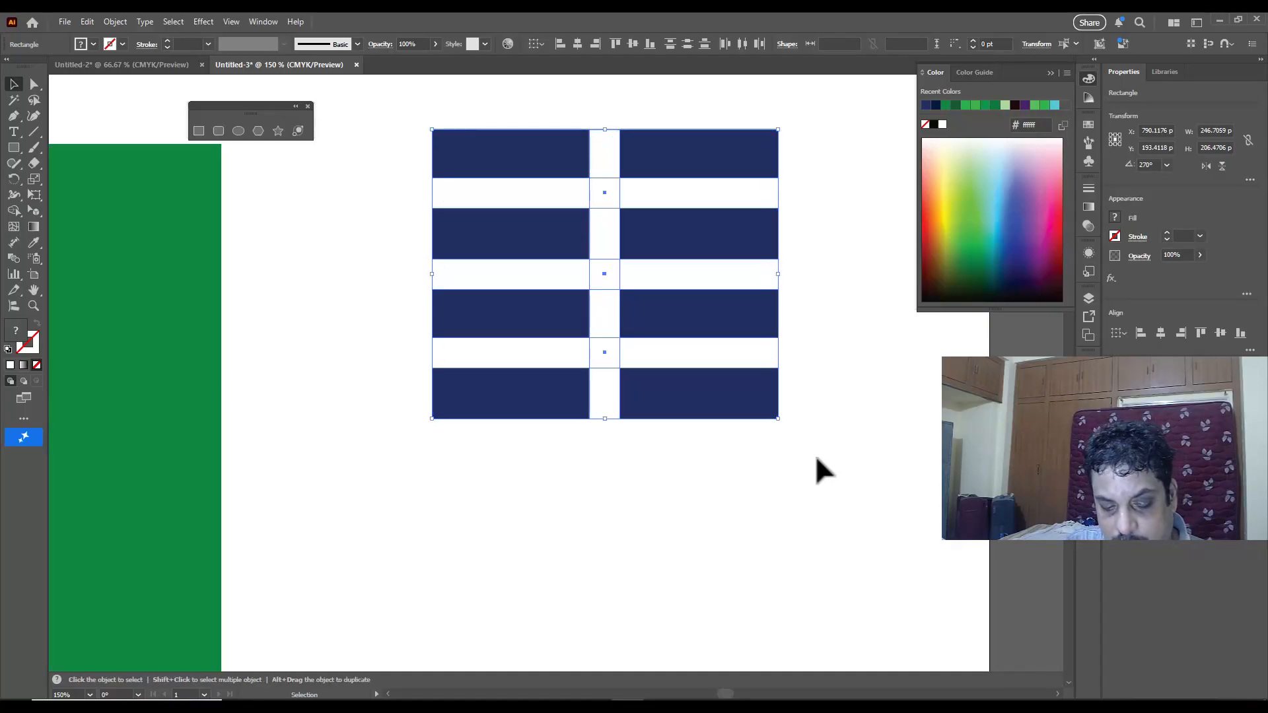
key(ctrl+g)
scroll(811, 319, down, 1)
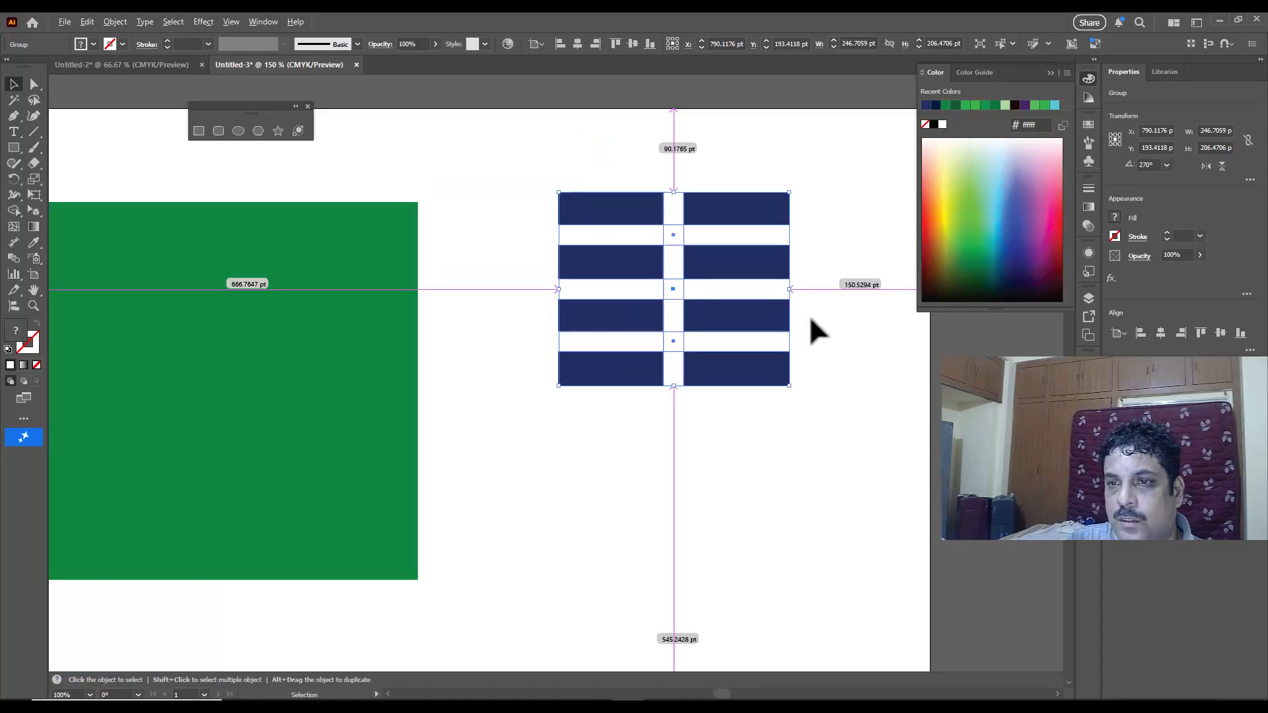
scroll(727, 344, down, 1)
click(816, 301)
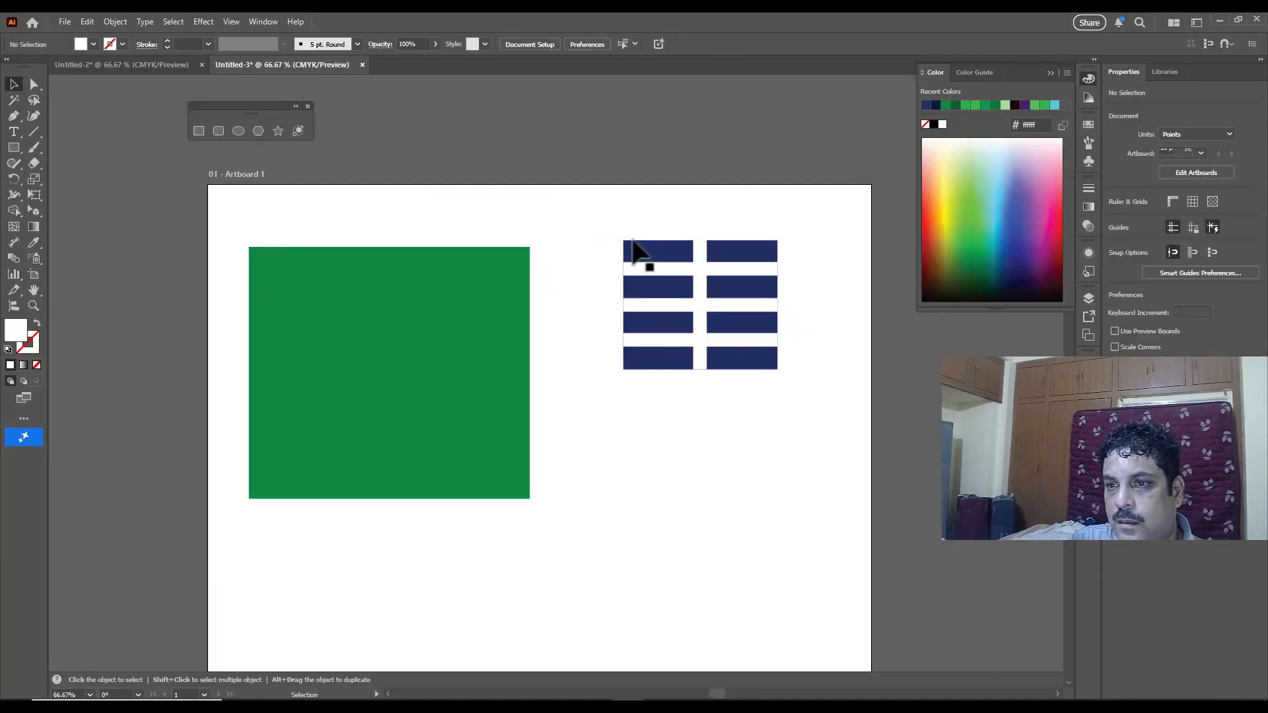
Step: Move the window group onto the upper-left corner of the green rectangle and scale it down
drag(581, 208, 842, 457)
drag(739, 319, 369, 323)
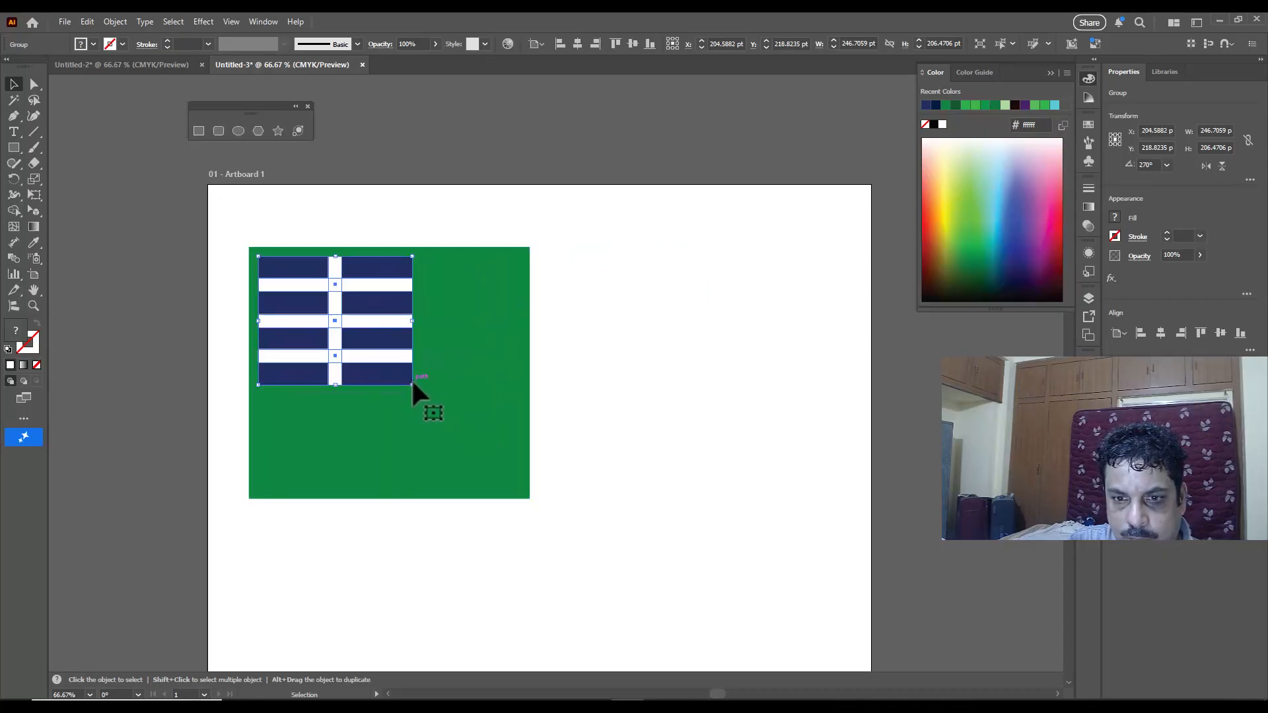
drag(407, 382, 377, 347)
scroll(348, 281, up, 1)
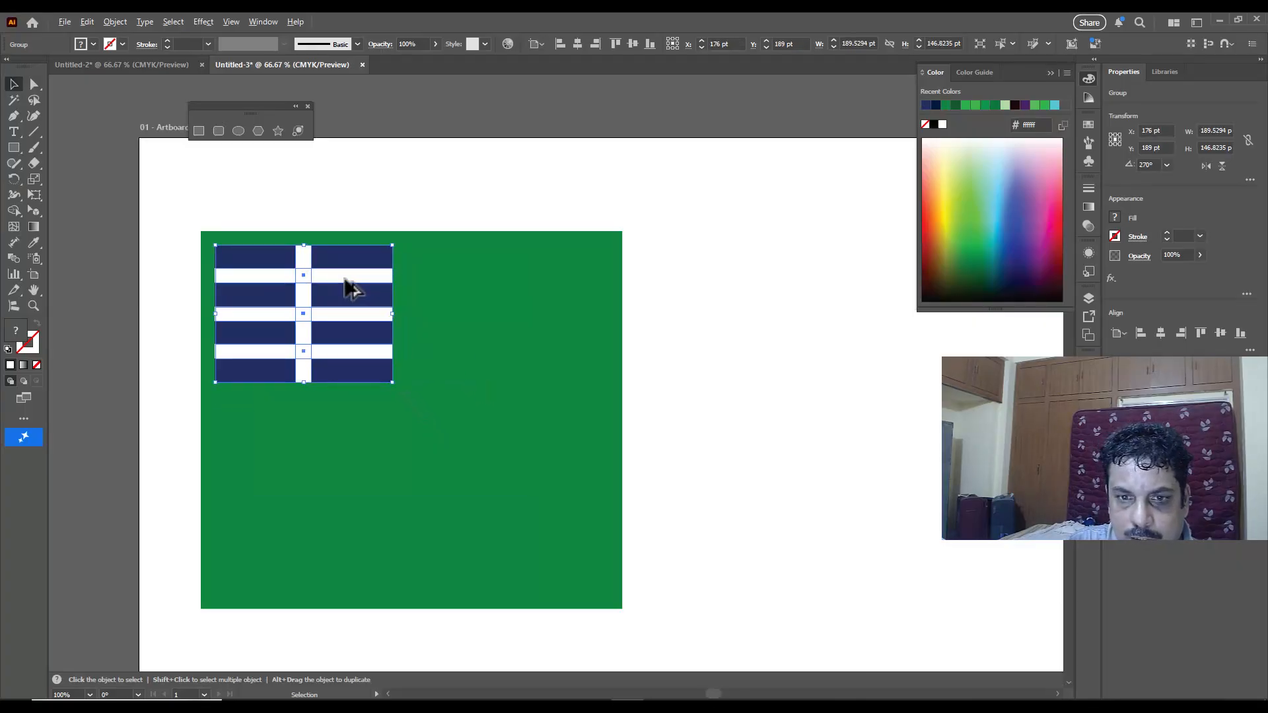
drag(392, 246, 326, 306)
click(341, 190)
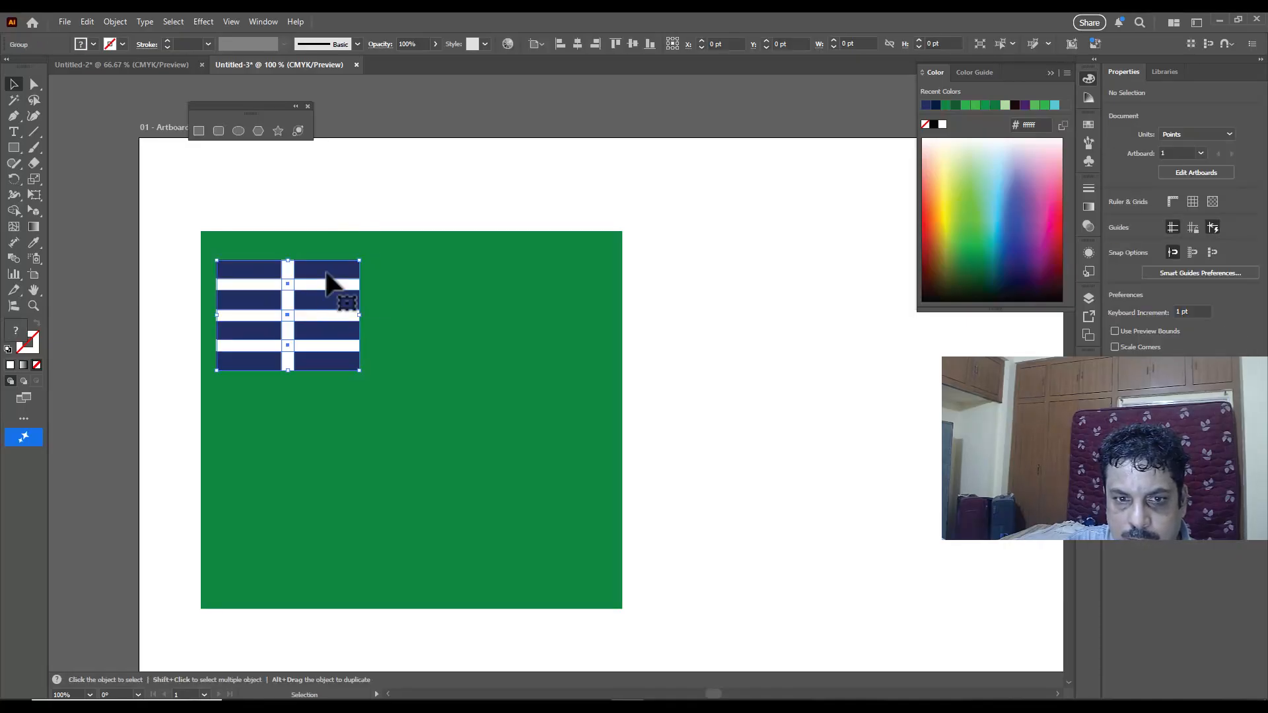
click(351, 205)
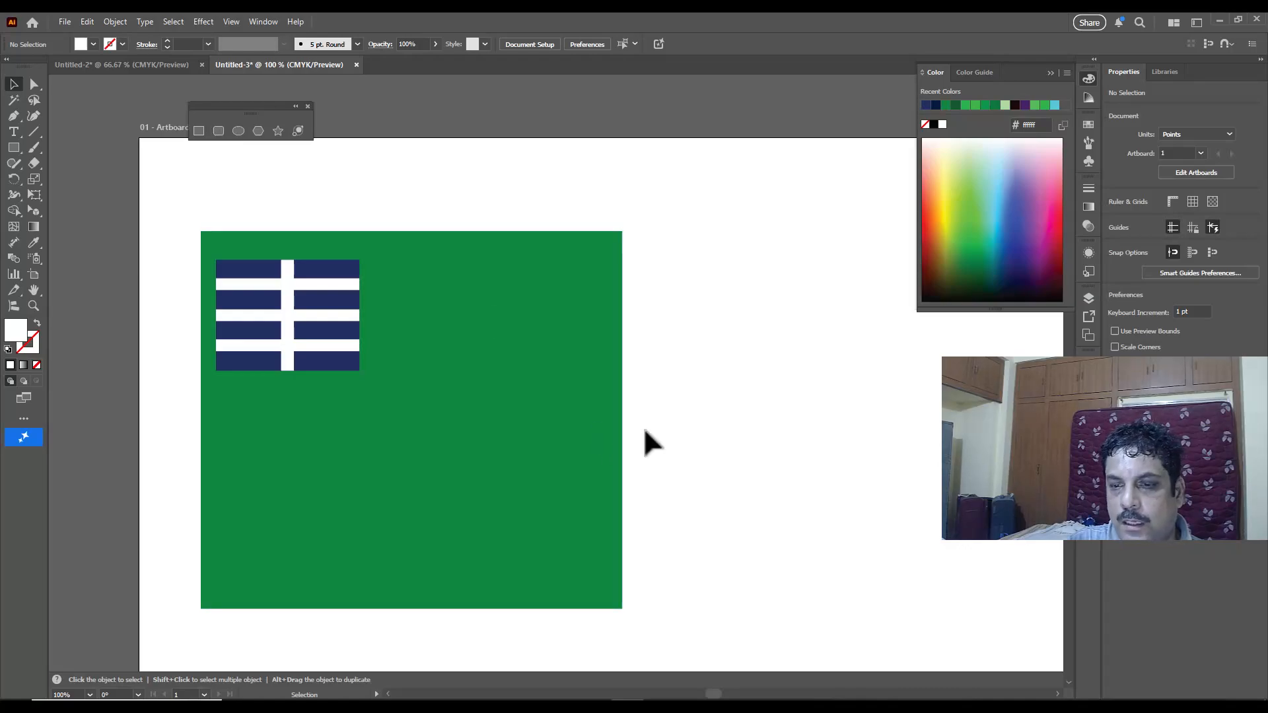
Step: Draw an upright rounded rectangle about 83 by 299 pt beside the green rectangle and round its corners fully, to about 41.6 pt
click(219, 130)
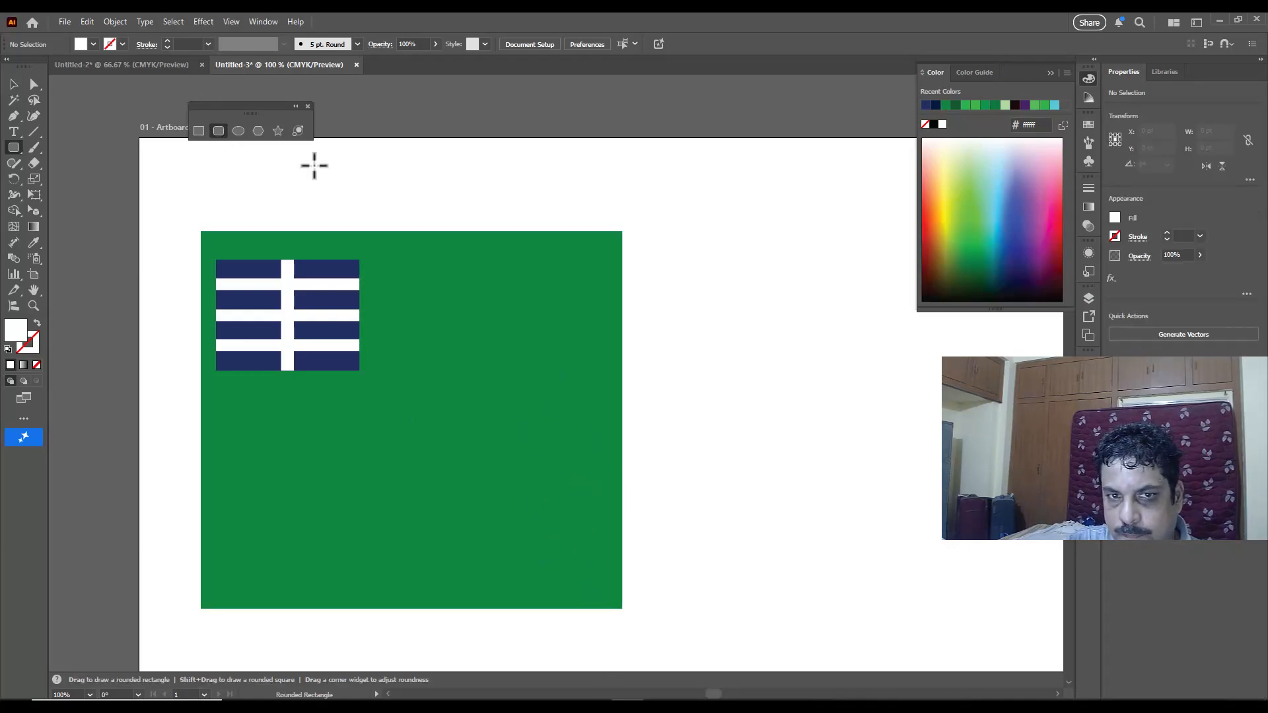
drag(718, 276, 796, 555)
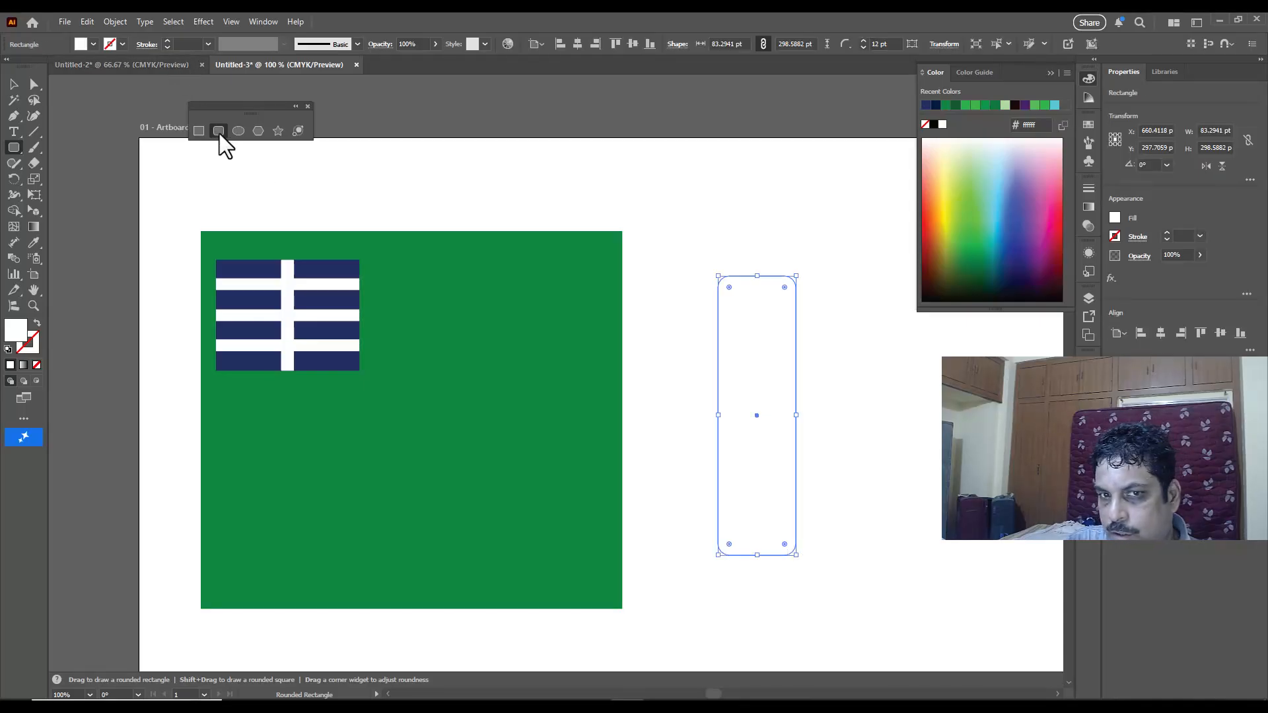
drag(729, 288, 759, 338)
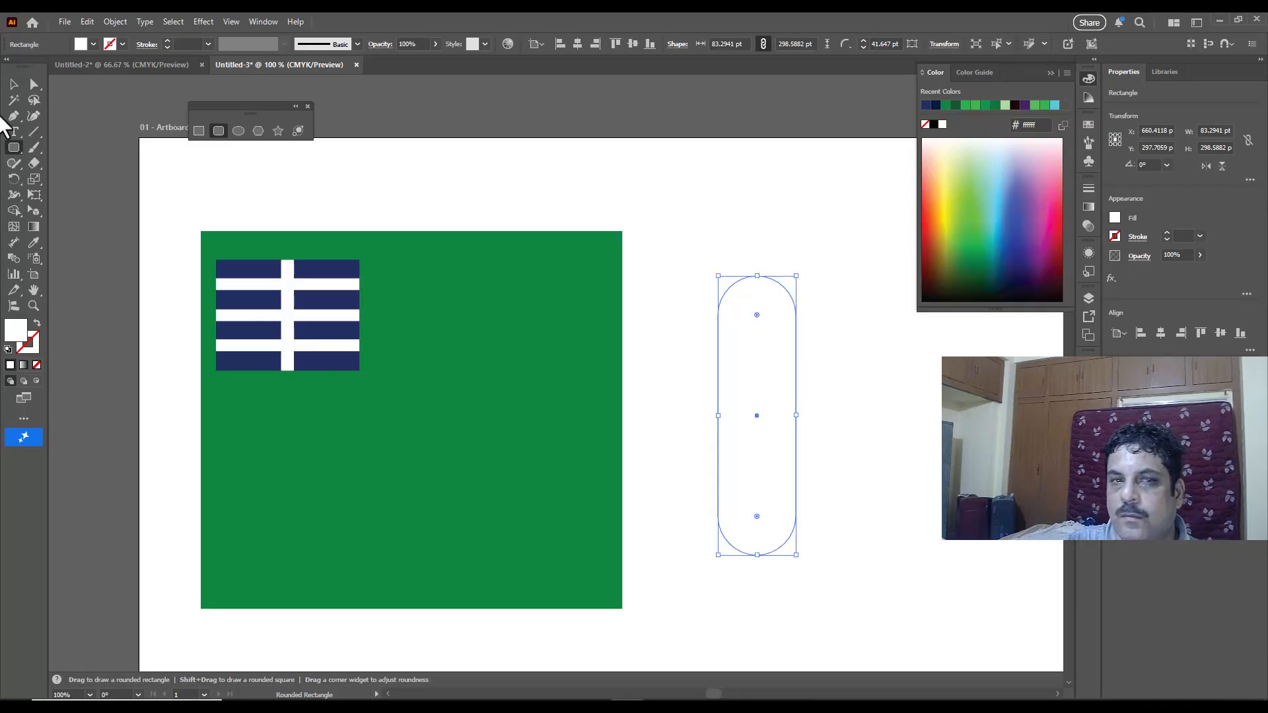
Step: Fill the rounded shape with near-black #0d0d17
click(14, 100)
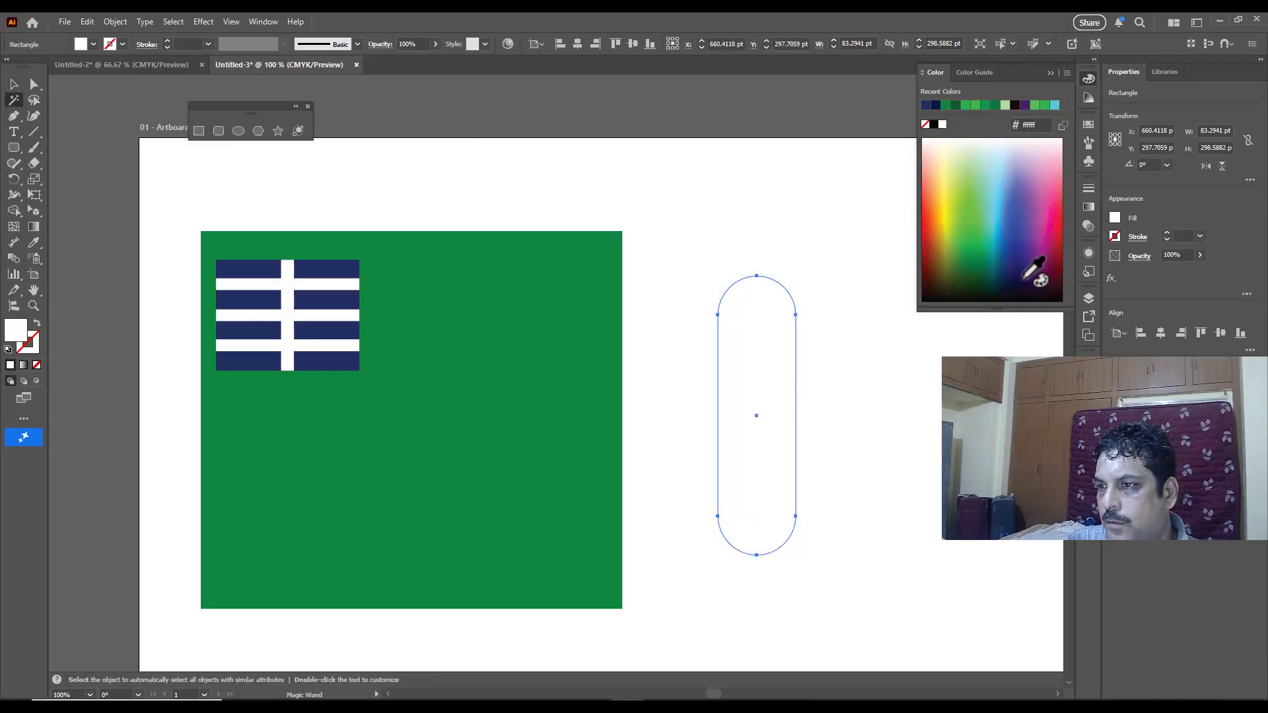
click(1033, 281)
click(13, 84)
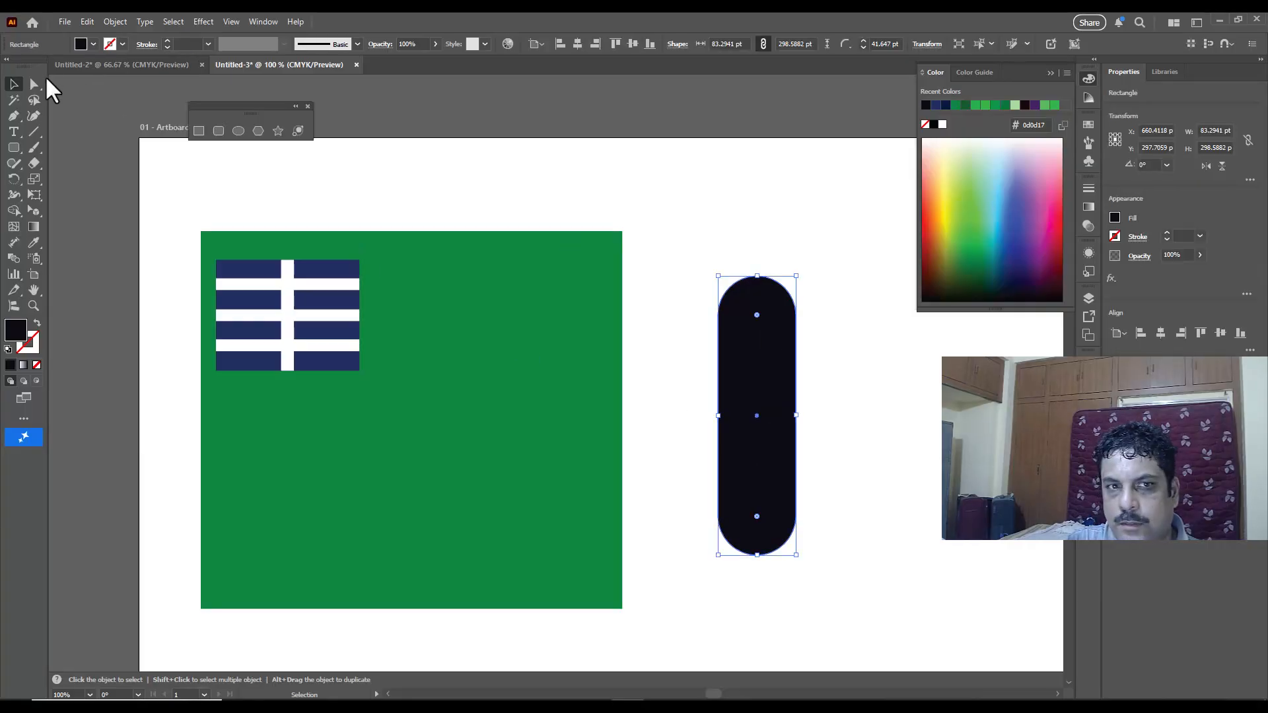
Step: Delete the rounded shape's lower curve points to leave a flat base, then join the two open bottom anchor points
click(34, 84)
click(754, 556)
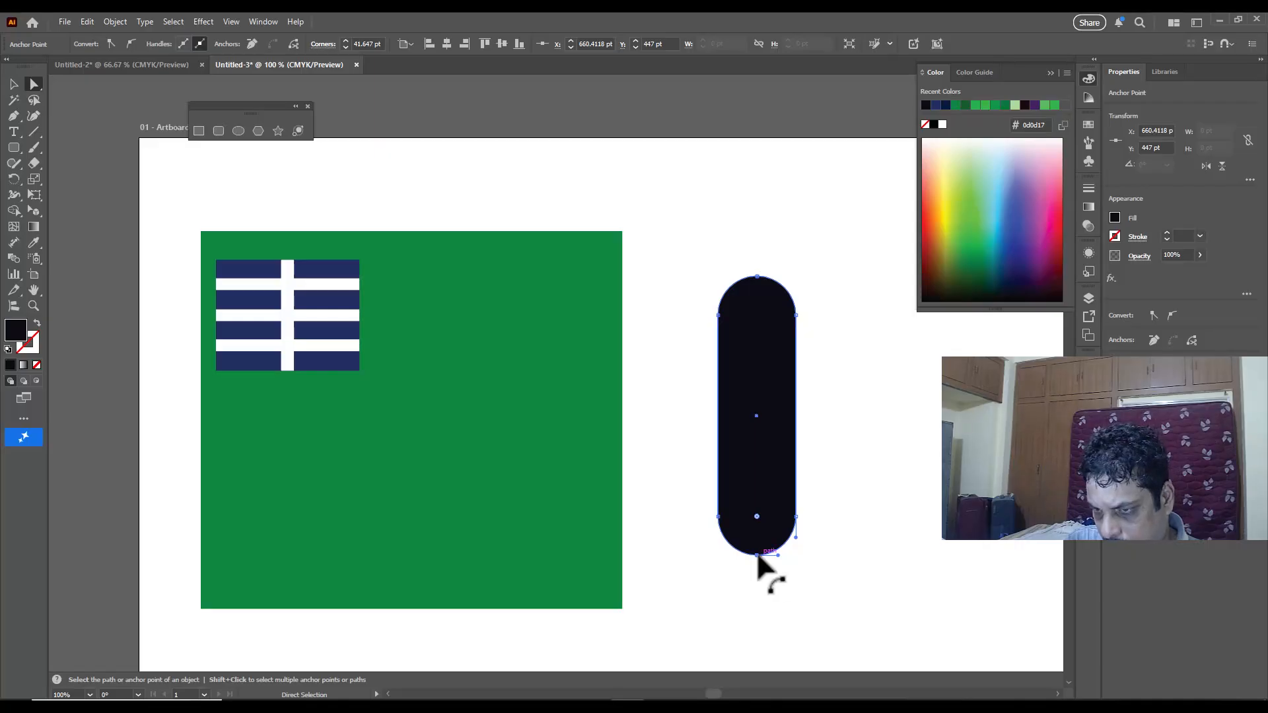
key(Delete)
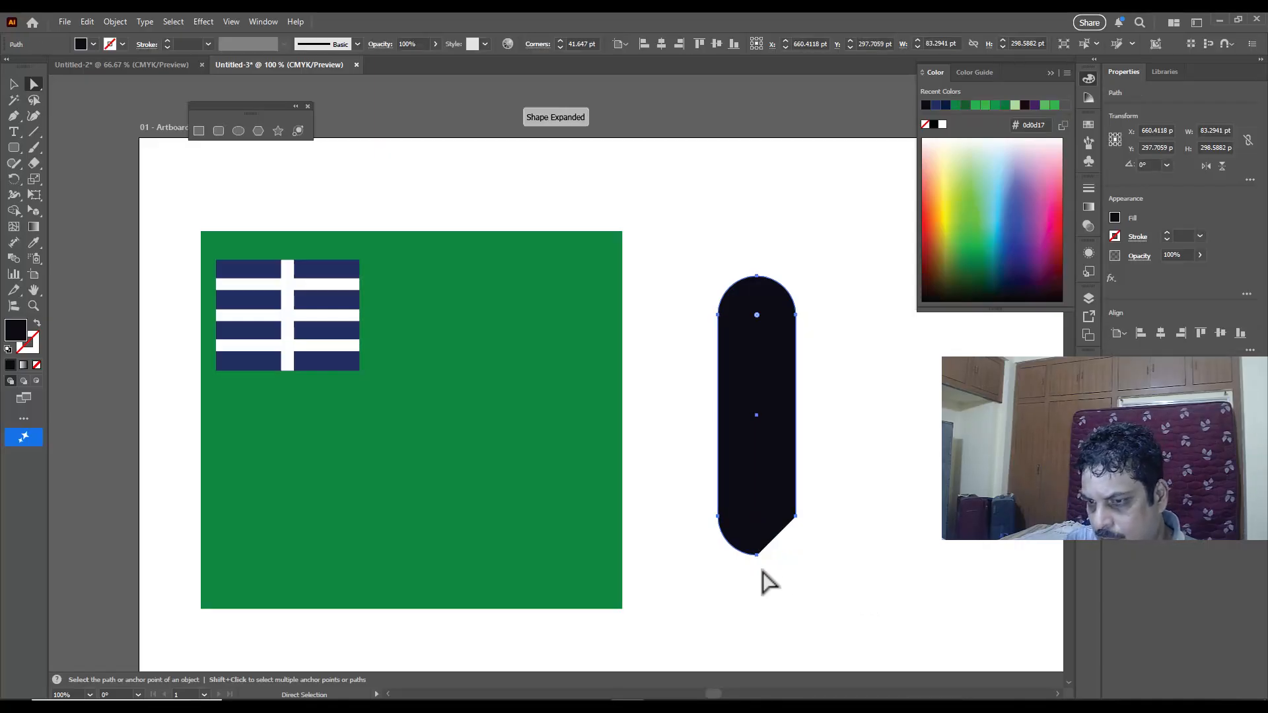
key(Delete)
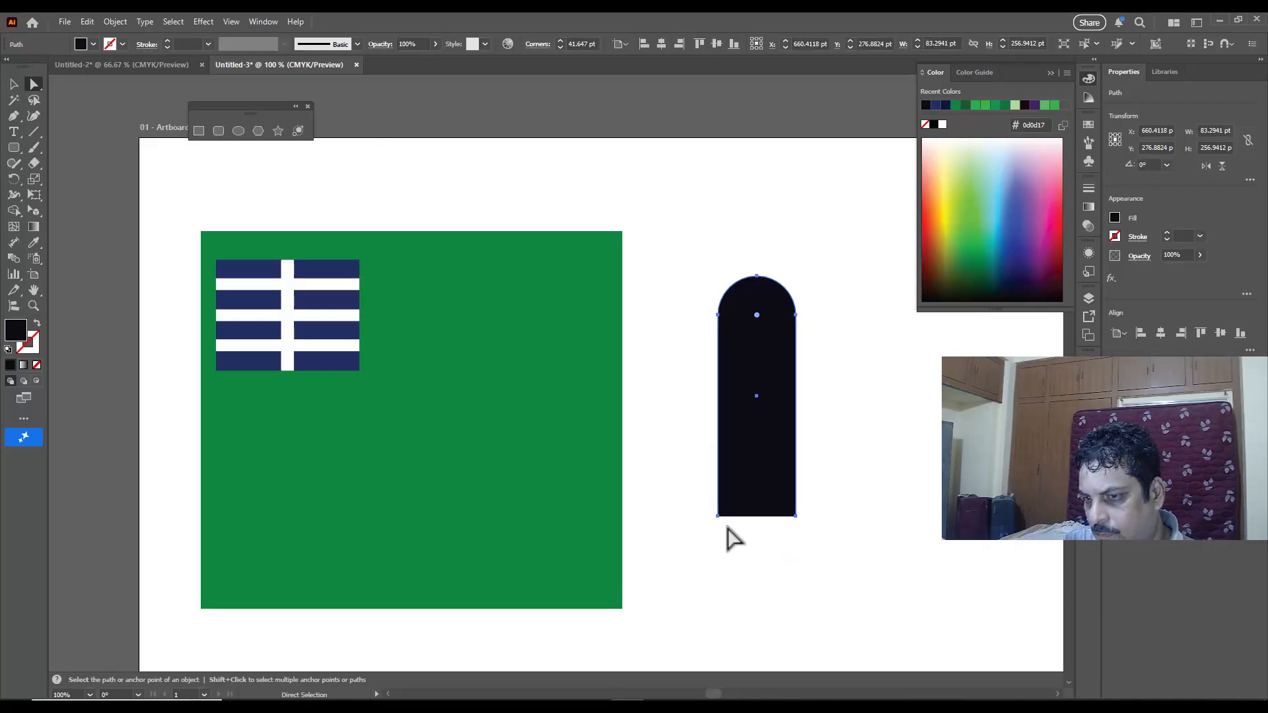
drag(690, 495, 831, 541)
right_click(797, 523)
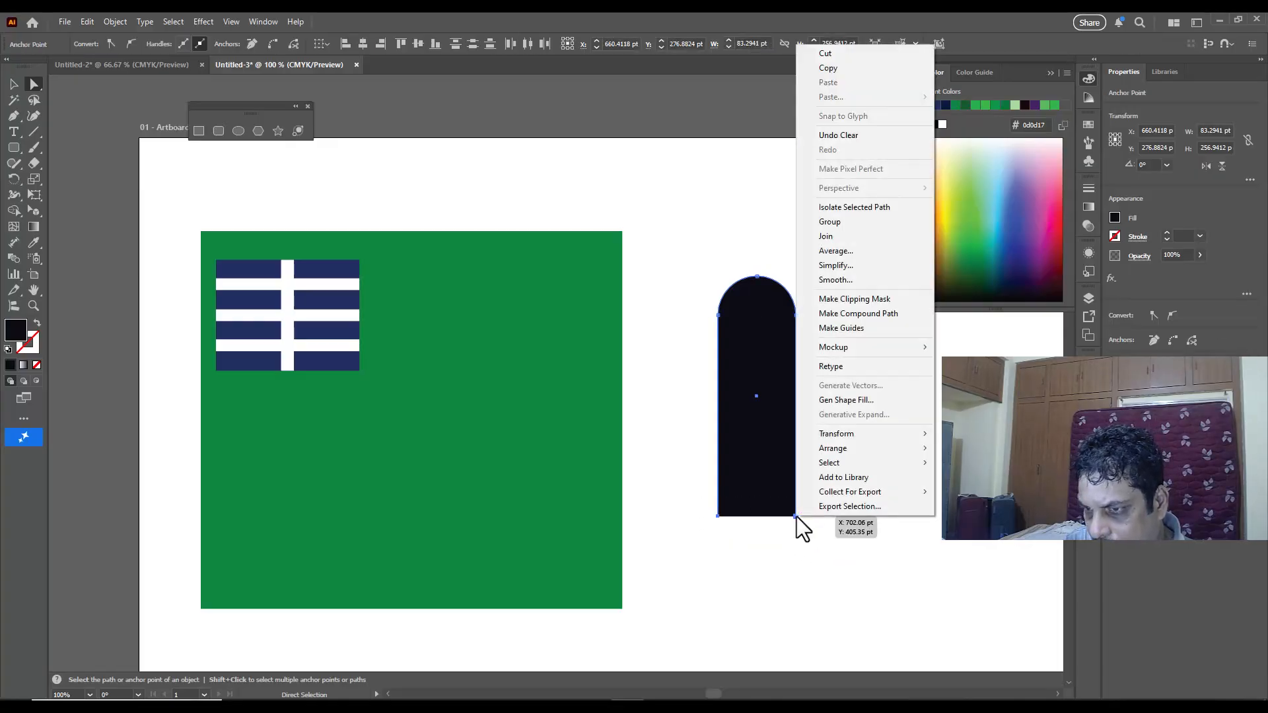
click(842, 239)
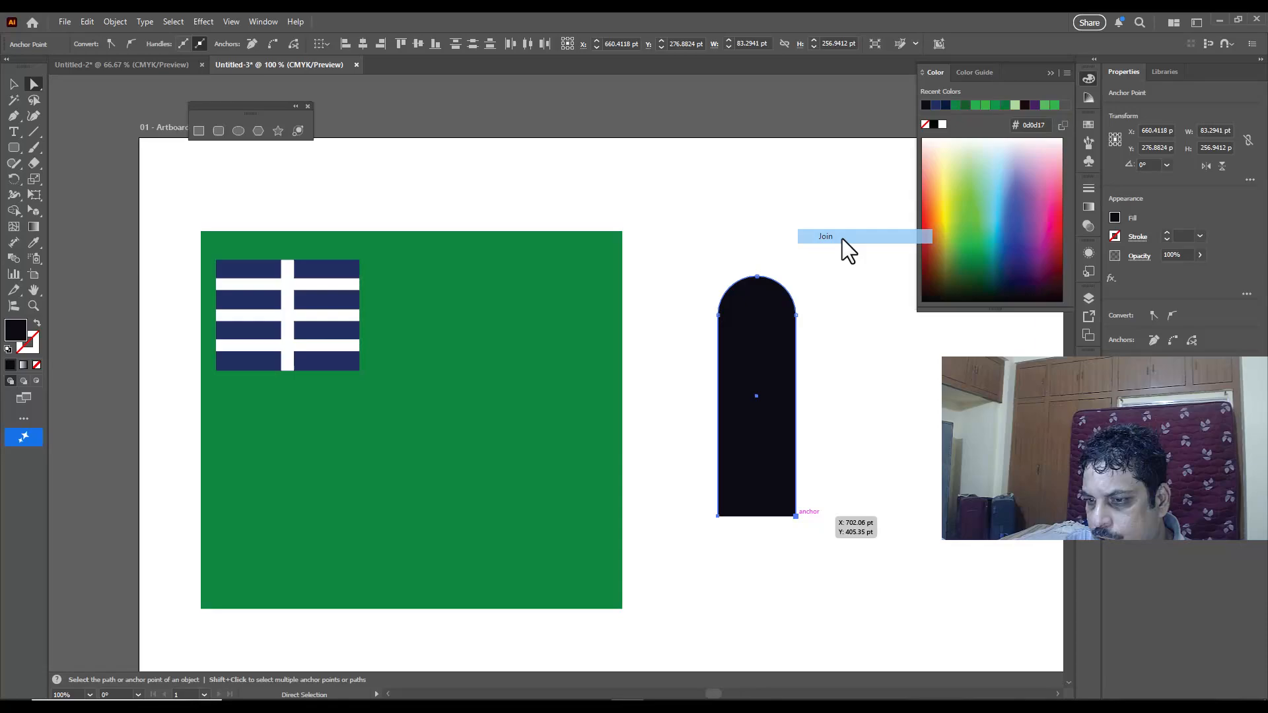
click(892, 444)
Step: Move the black arched door onto the green wall so it stands on the bottom edge near the wall's right side
click(767, 363)
drag(771, 304, 579, 396)
click(749, 407)
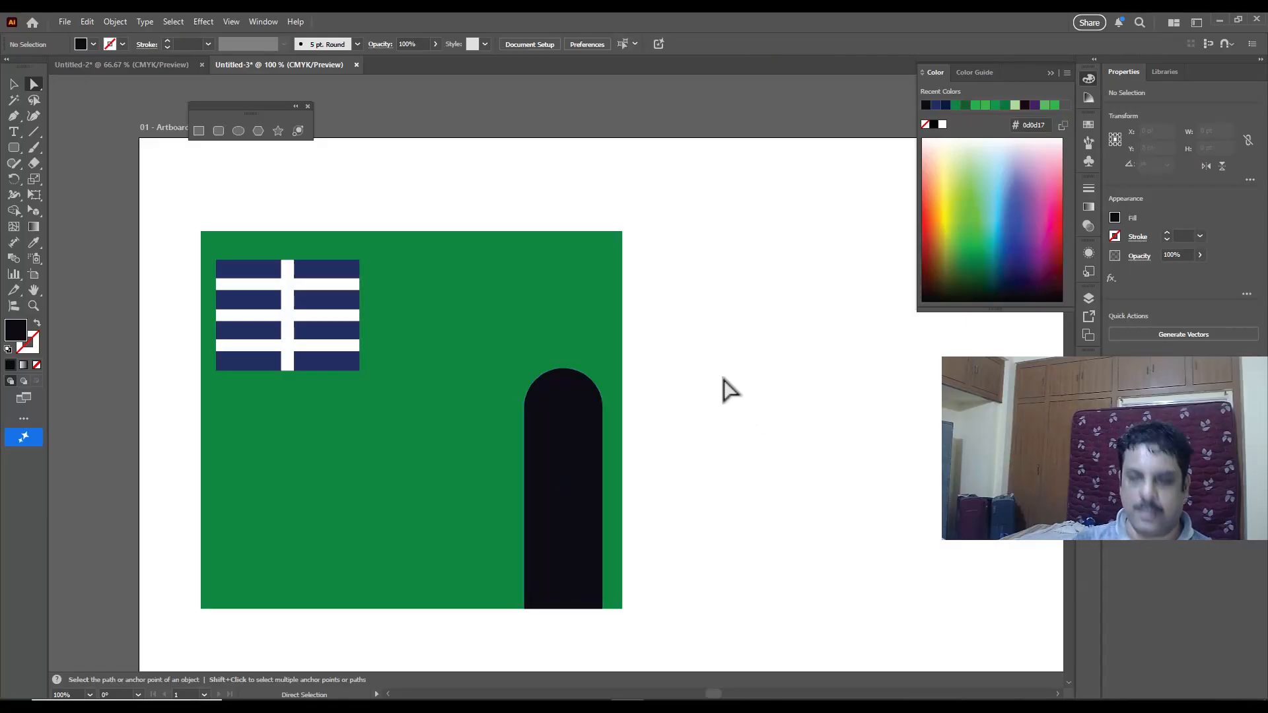
Step: Widen the black door to the left with Free Transform to 114 pt, keeping its height
scroll(667, 305, down, 1)
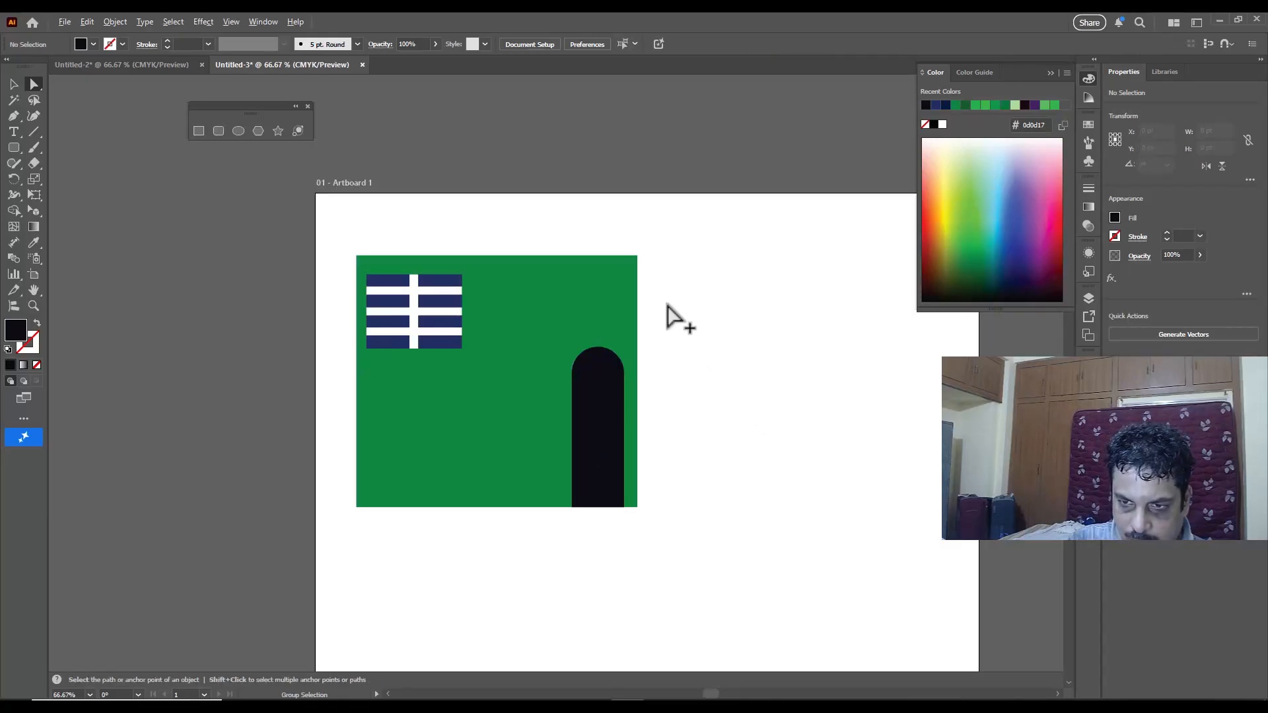
click(597, 372)
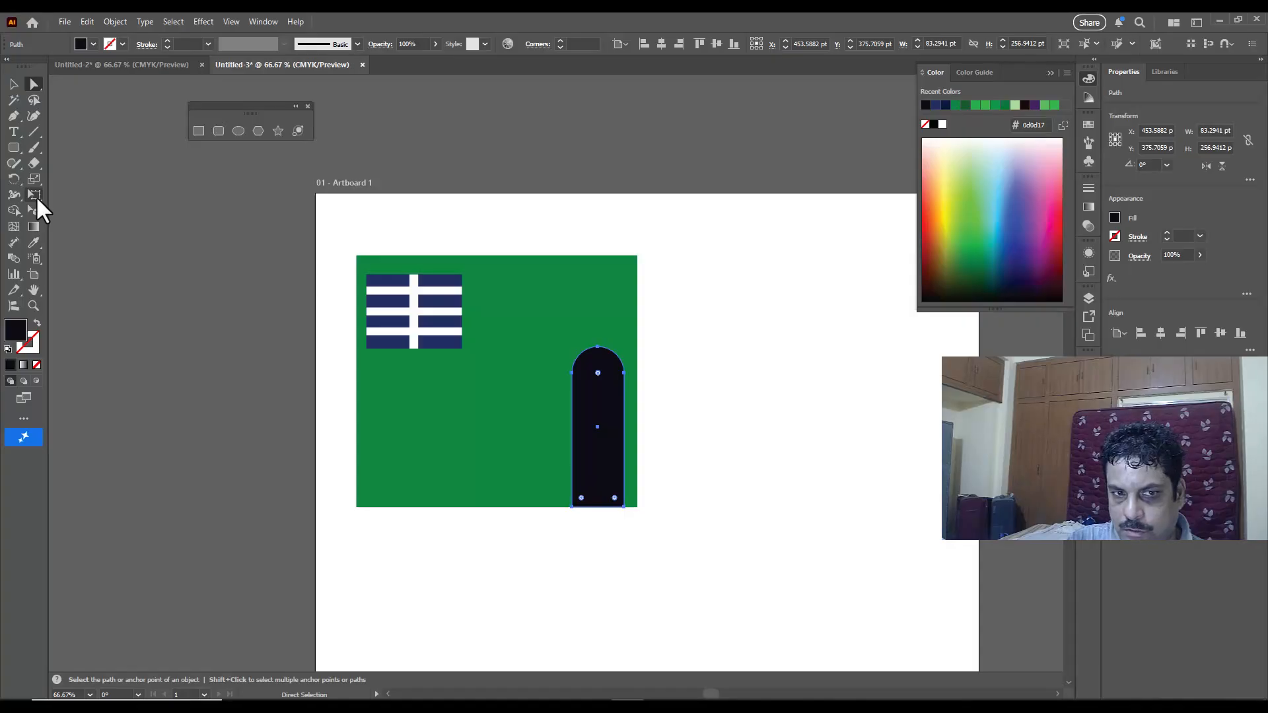
click(37, 199)
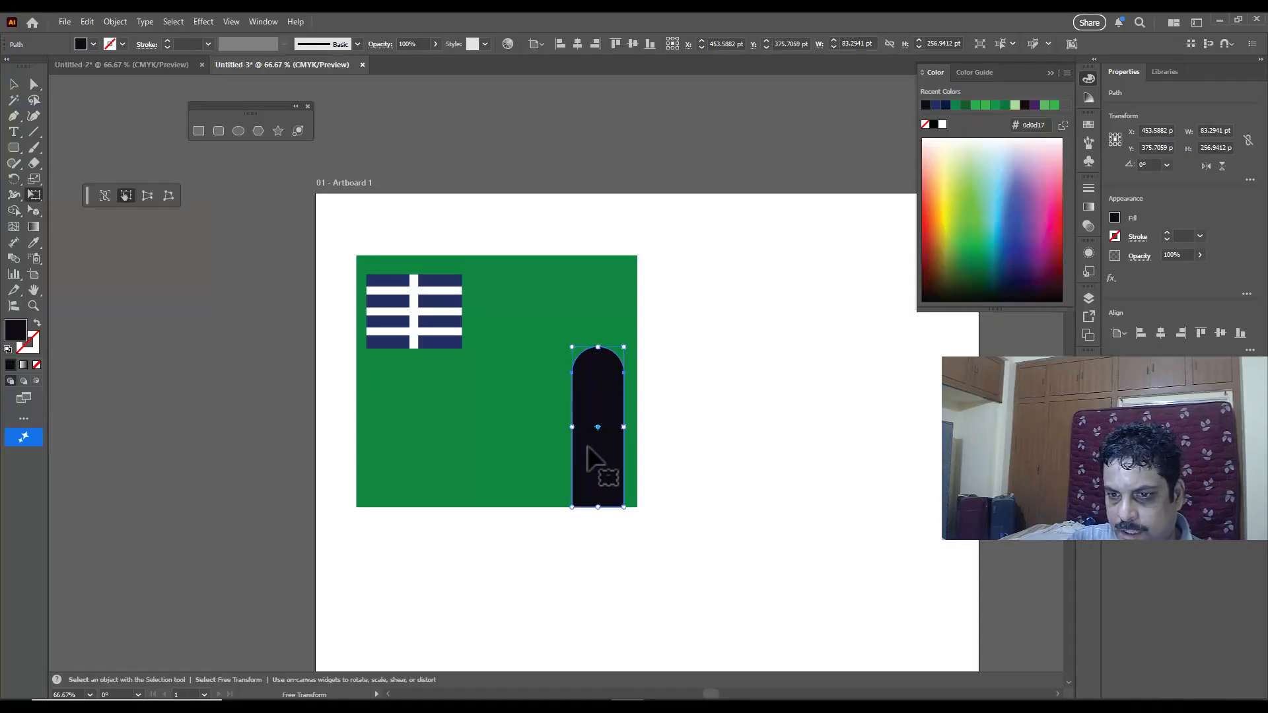
drag(572, 427, 552, 430)
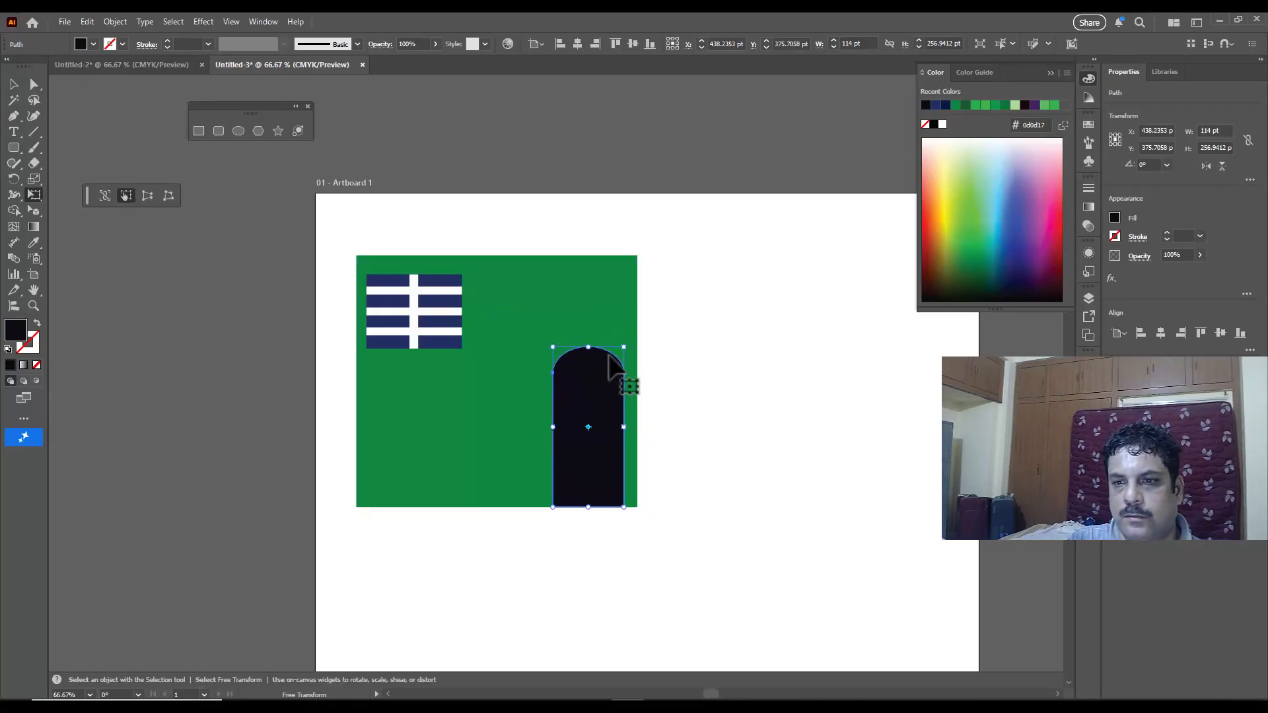
click(13, 84)
click(620, 188)
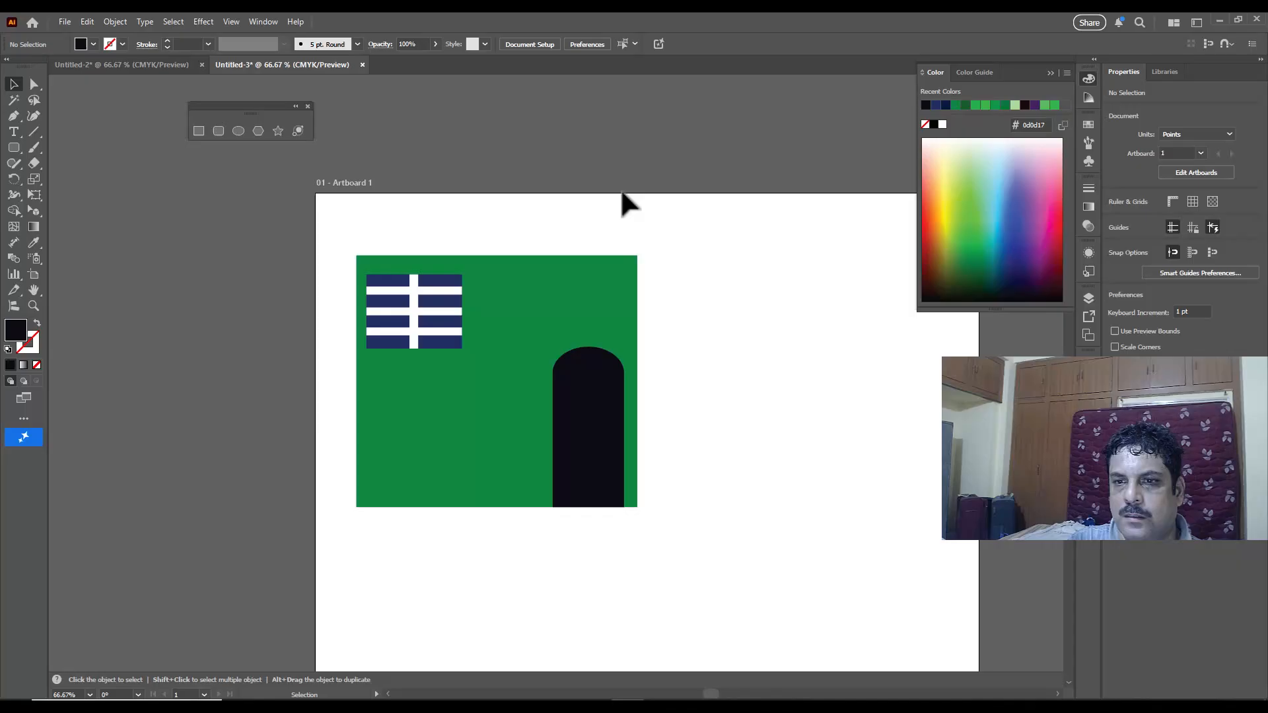
Step: Enlarge the window group on the green wall to about 169 by 137 pt
click(455, 323)
drag(462, 348, 472, 361)
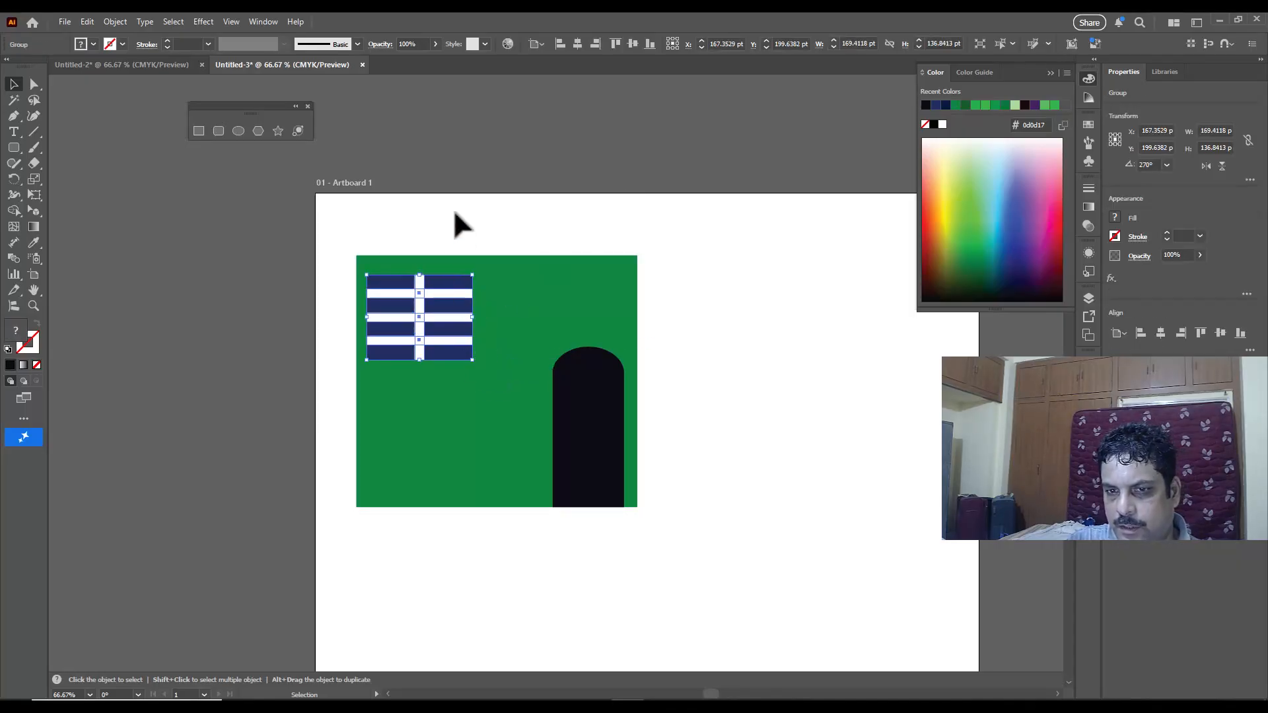
click(455, 213)
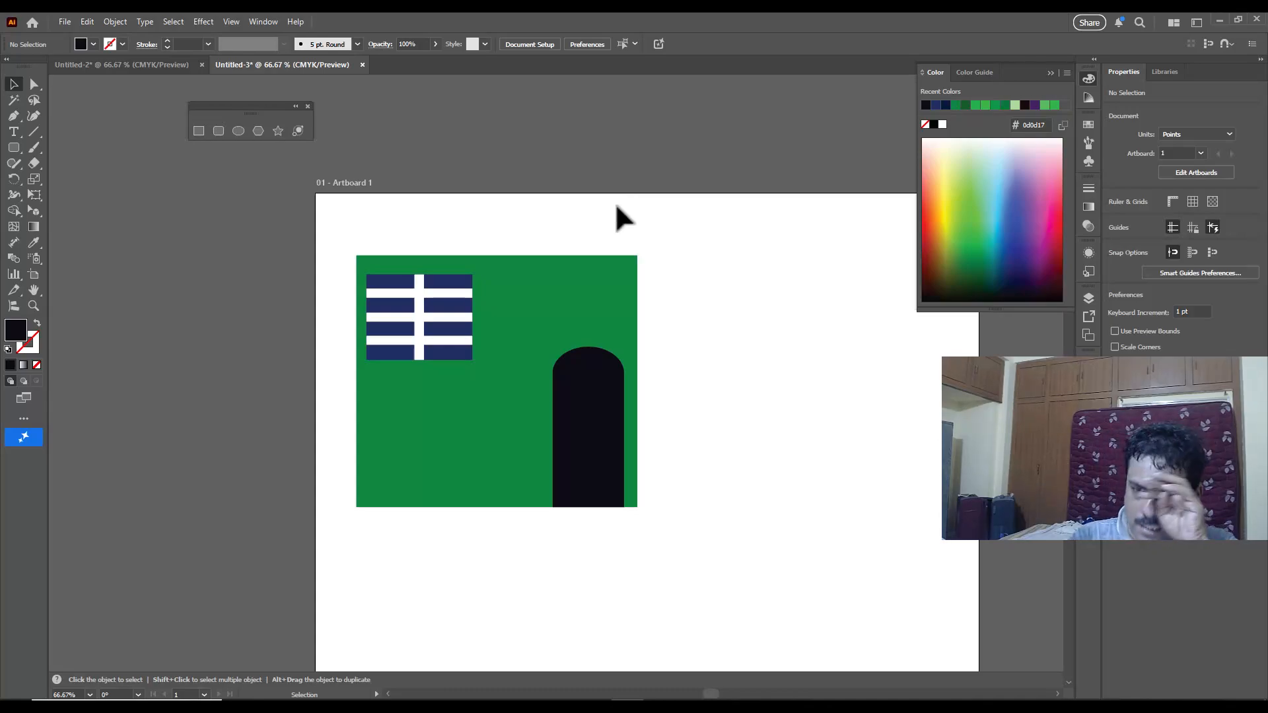
Step: Duplicate the green wall to the right of the original and fill the copy with lighter green #3eb54a
click(581, 278)
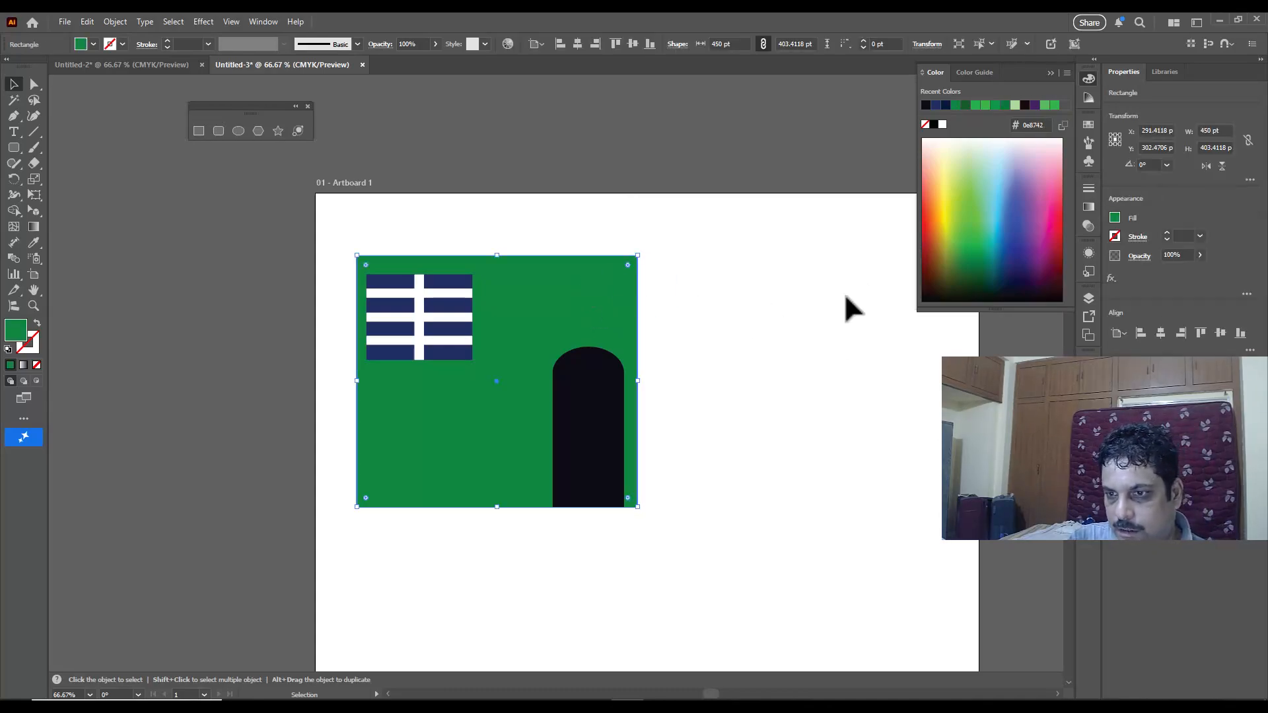
drag(555, 295, 868, 277)
click(1052, 74)
click(1089, 79)
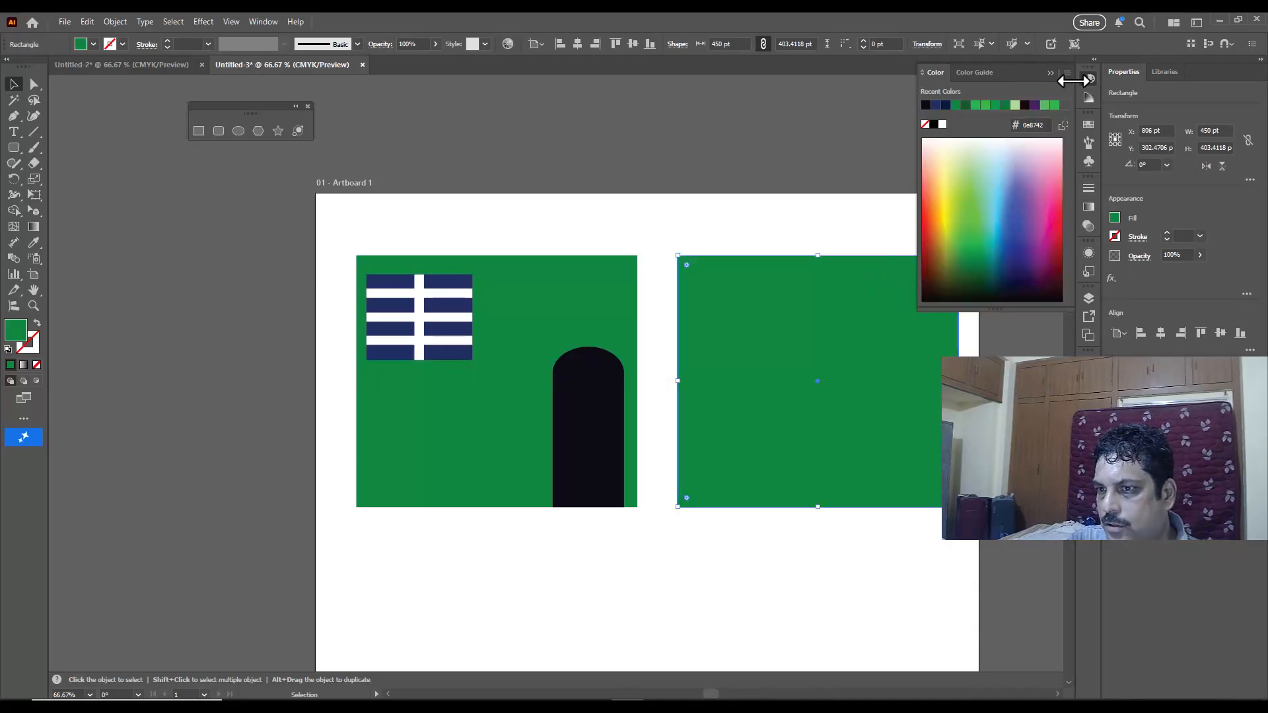
click(969, 196)
click(970, 222)
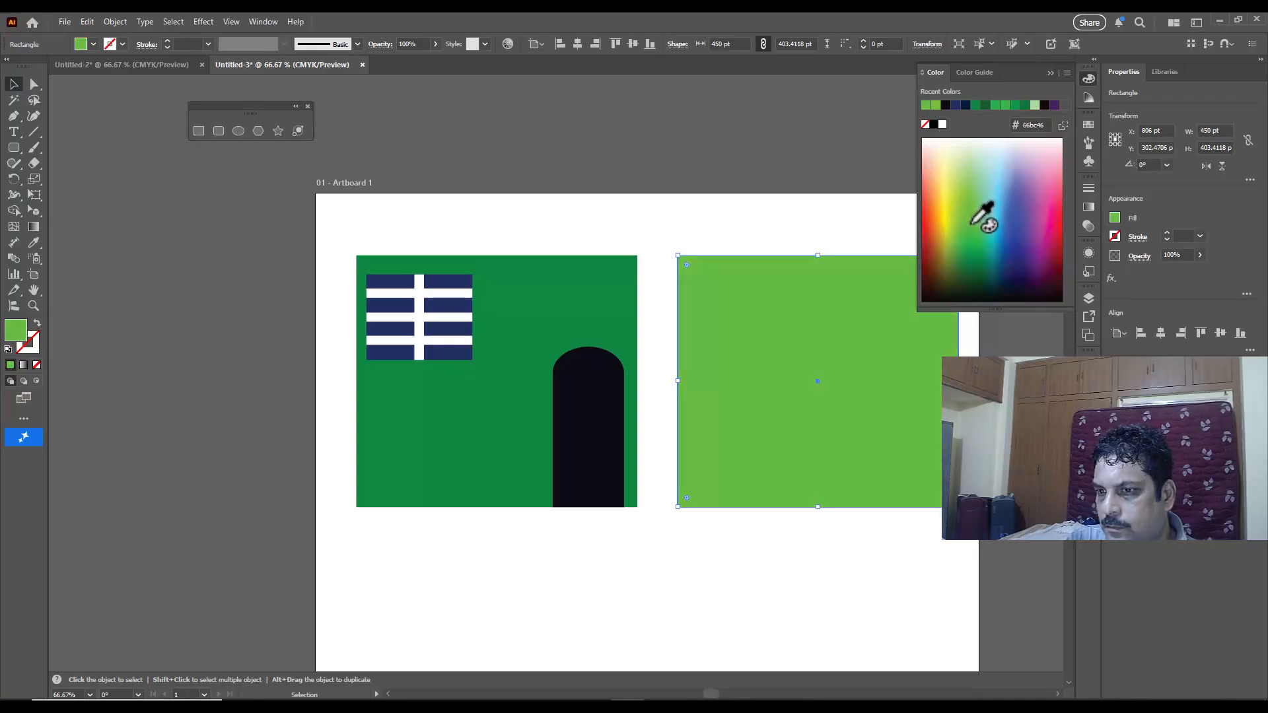
click(969, 246)
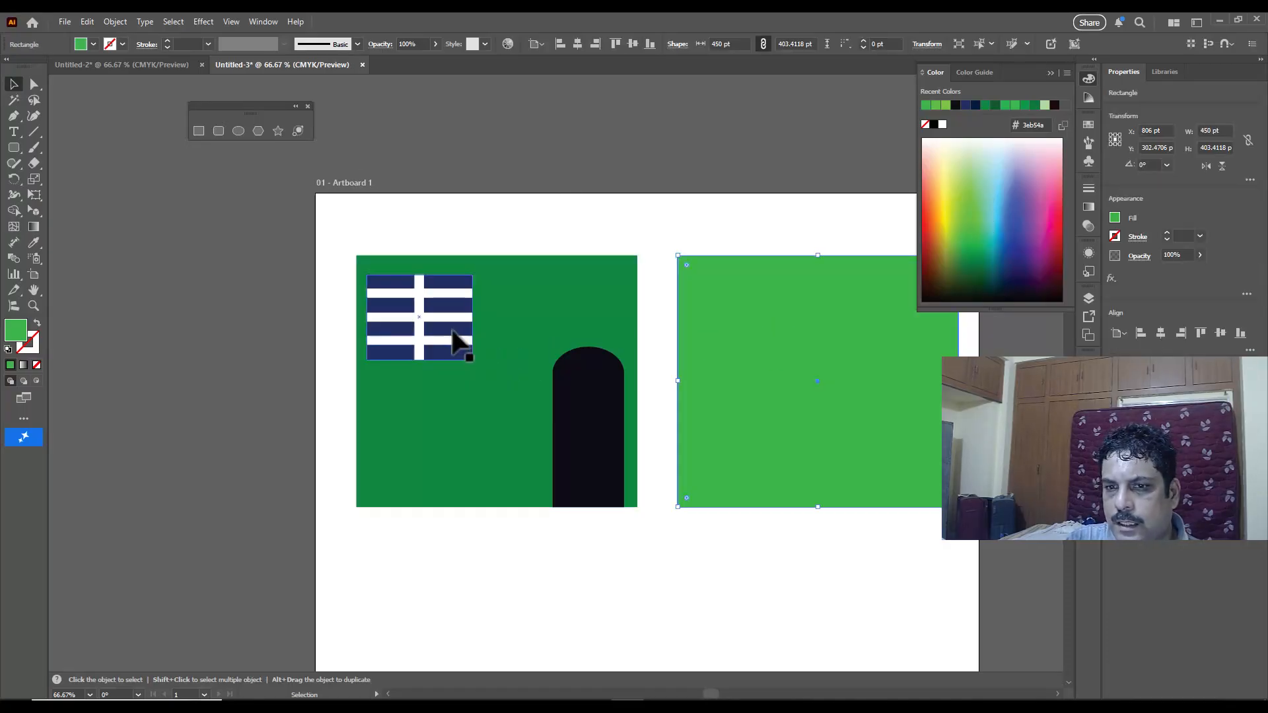
Step: Copy the window group onto the light green wall and place it near that wall's upper-left corner
click(426, 295)
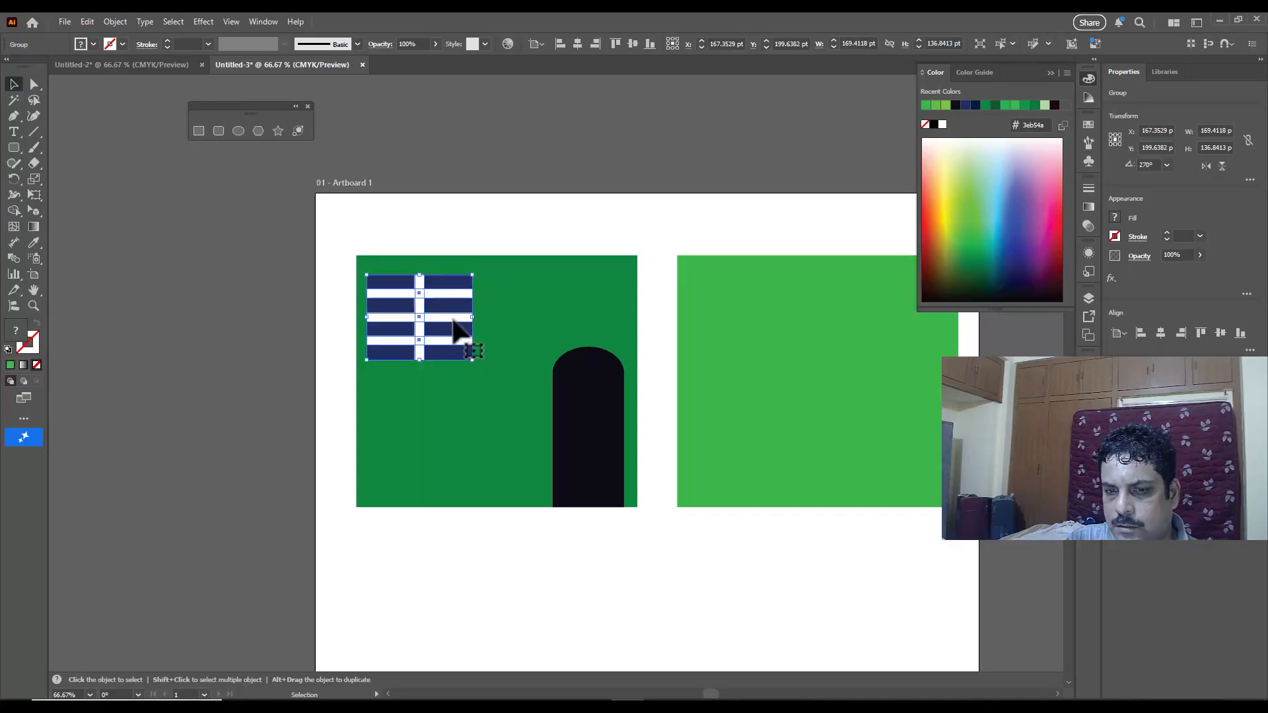
click(1089, 78)
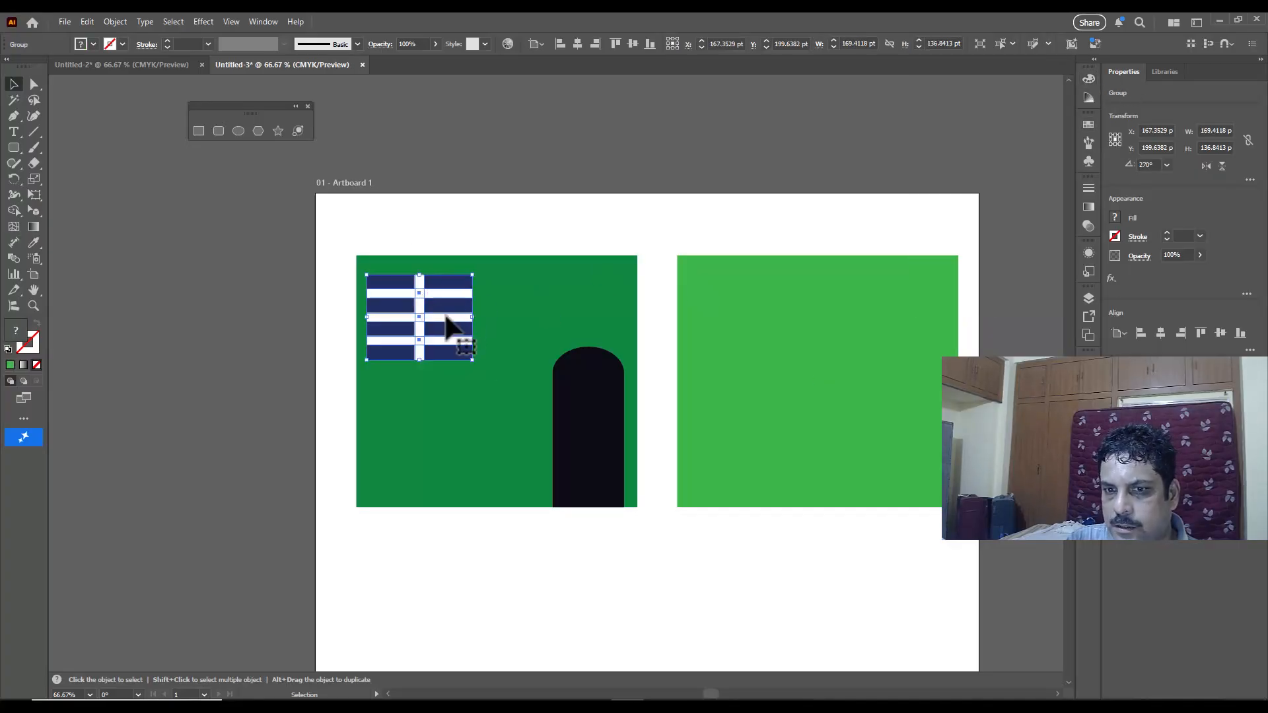
drag(449, 324, 925, 323)
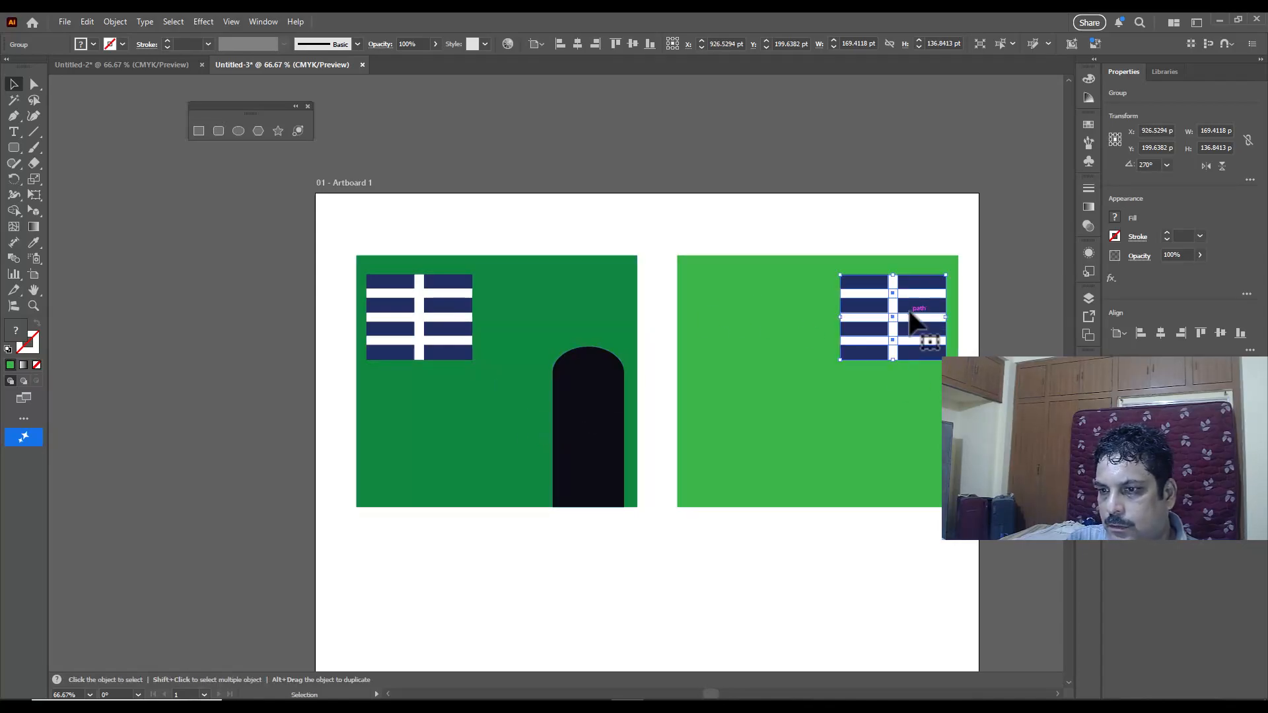
drag(906, 321, 762, 321)
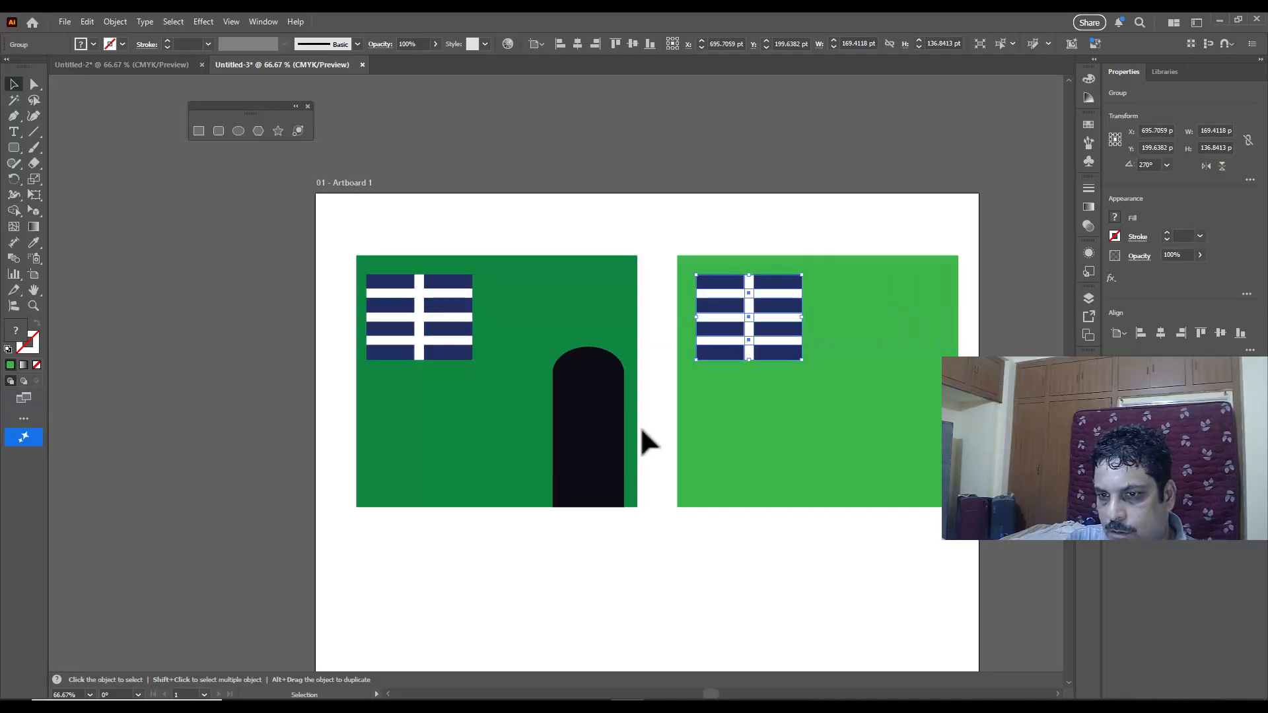
Step: Copy the black arched door from the dark green wall onto the light green wall's lower-right area, keeping it at the same height
click(597, 433)
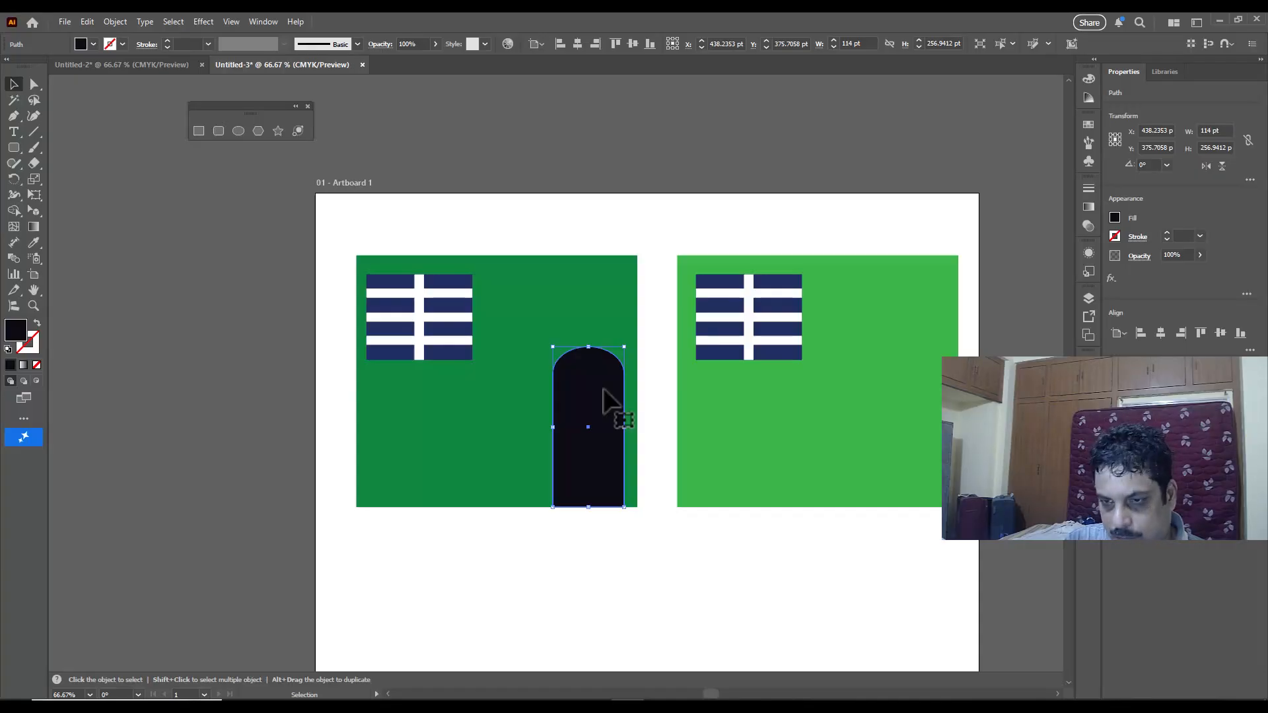
drag(611, 399, 931, 399)
click(866, 190)
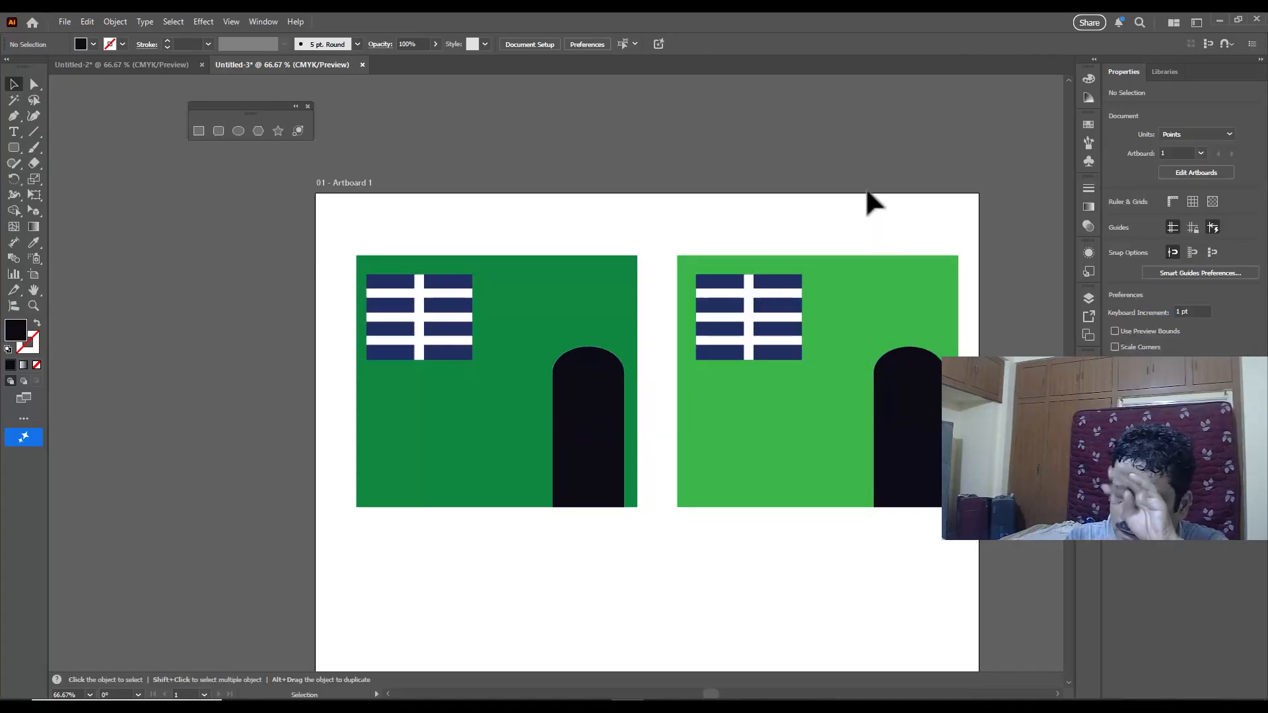
Step: Group the light green wall with its window and door, and group the dark green wall's objects the same way
drag(659, 230, 972, 543)
key(ctrl)
key(ctrl+g)
click(250, 219)
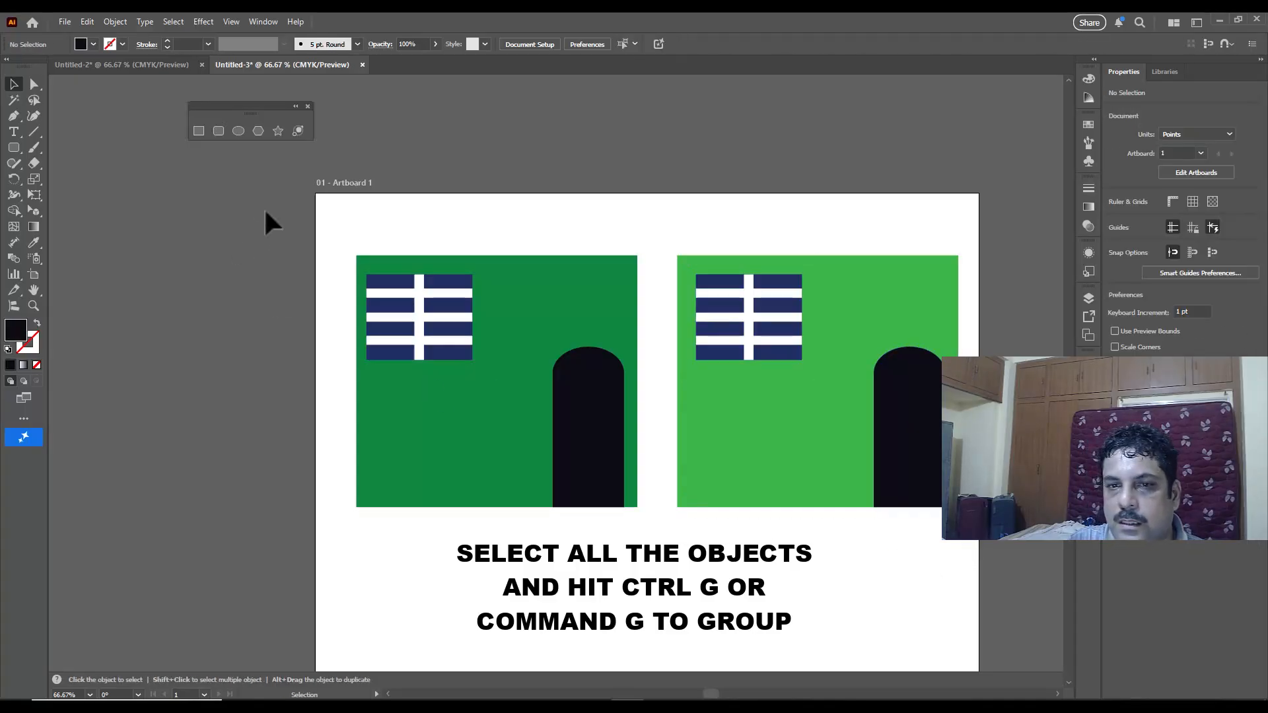
drag(329, 232, 645, 543)
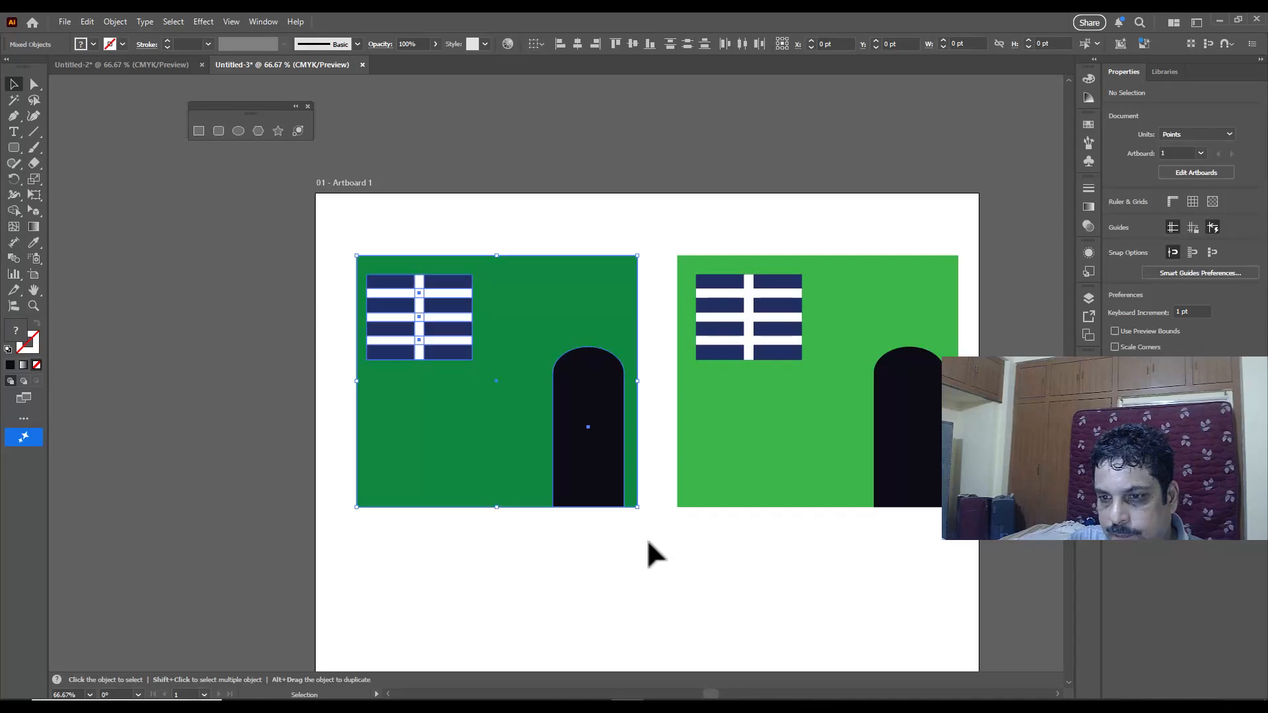
key(ctrl)
key(ctrl+g)
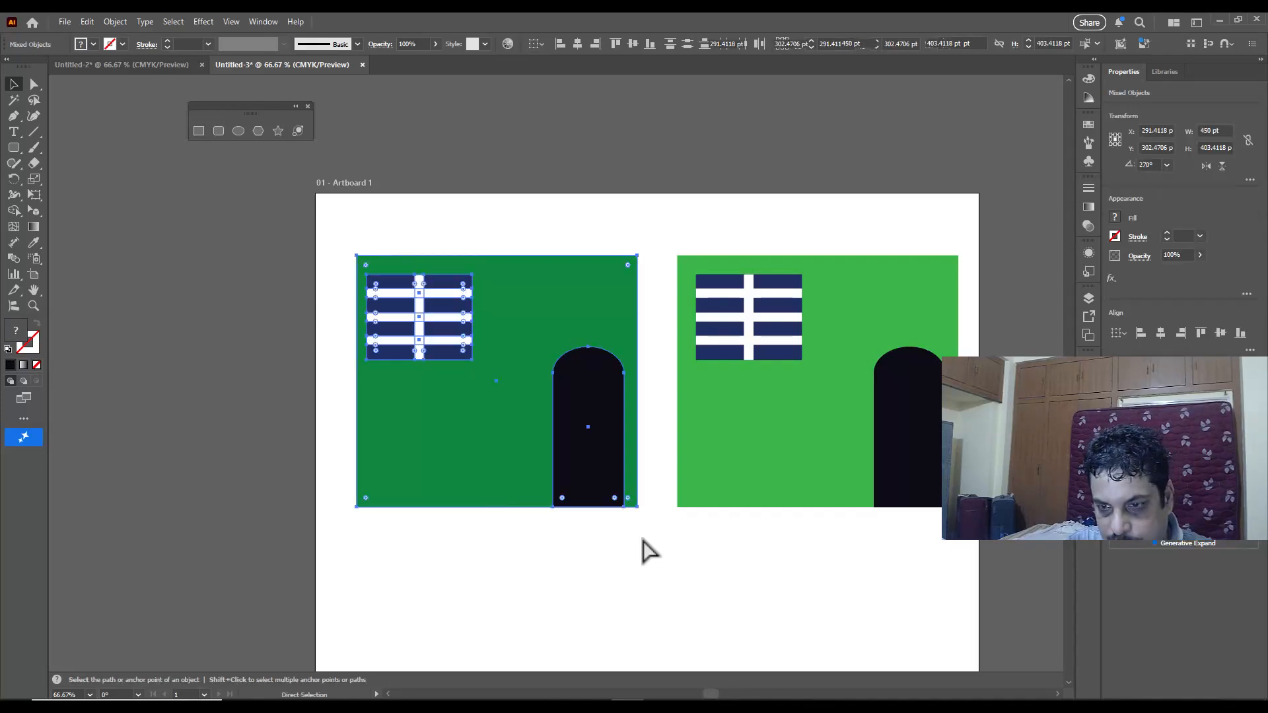
Step: Move both wall groups off the artboard and place them side by side above its upper edge
scroll(726, 329, up, 2)
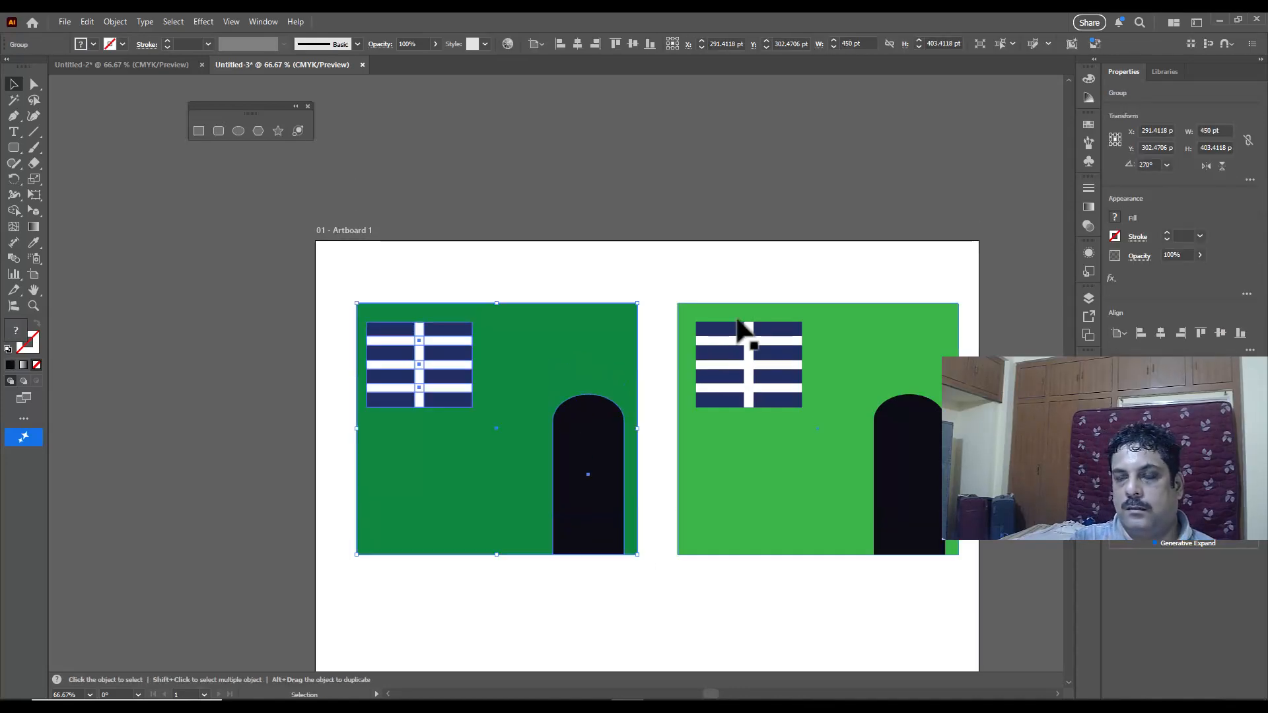
drag(548, 335, 240, 296)
drag(832, 361, 867, 146)
scroll(590, 297, down, 2)
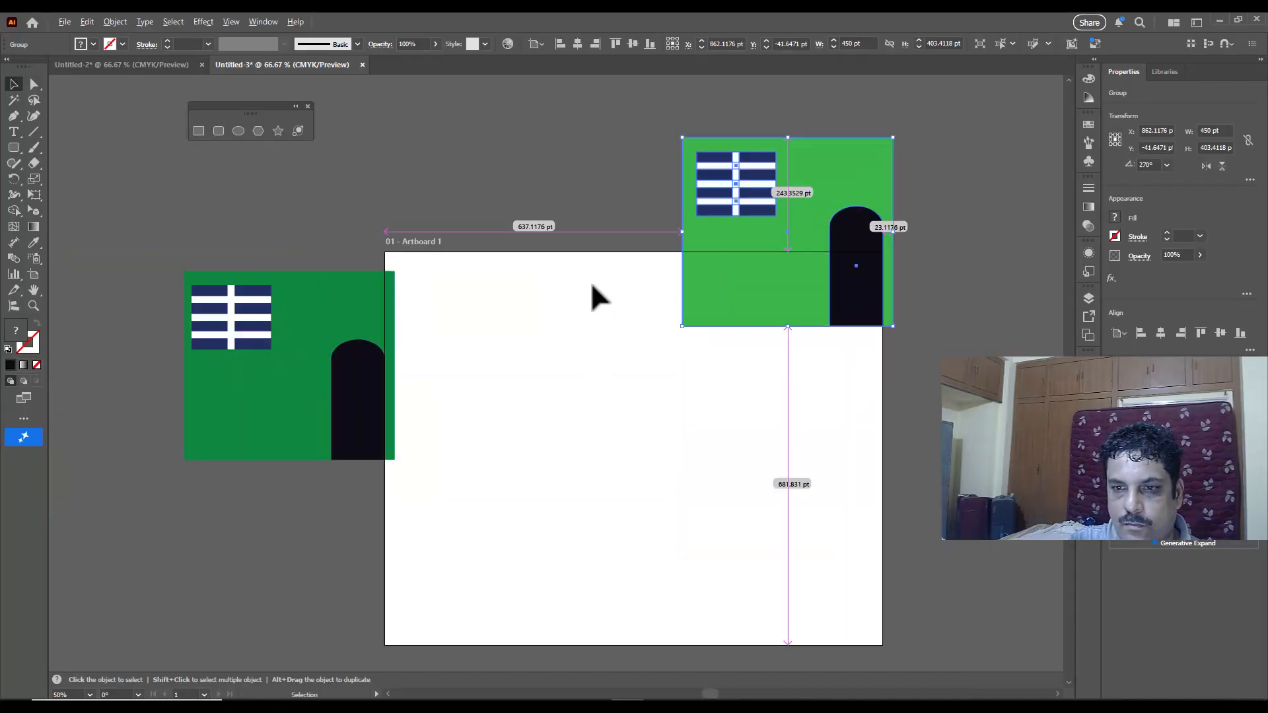
drag(778, 249, 920, 211)
drag(447, 297, 650, 125)
drag(872, 187, 875, 162)
drag(634, 165, 714, 165)
click(960, 167)
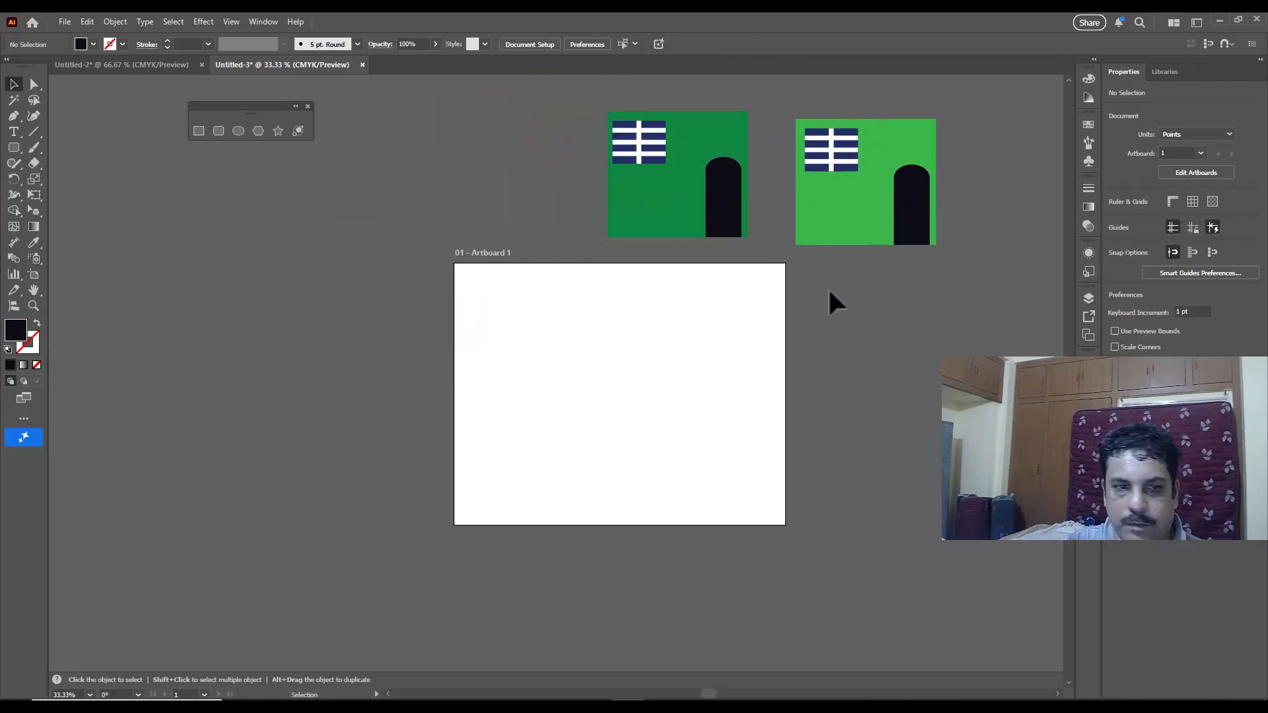
Step: Display the two-point perspective grid over the artboard with the Perspective Grid tool
scroll(844, 284, up, 1)
scroll(838, 285, up, 2)
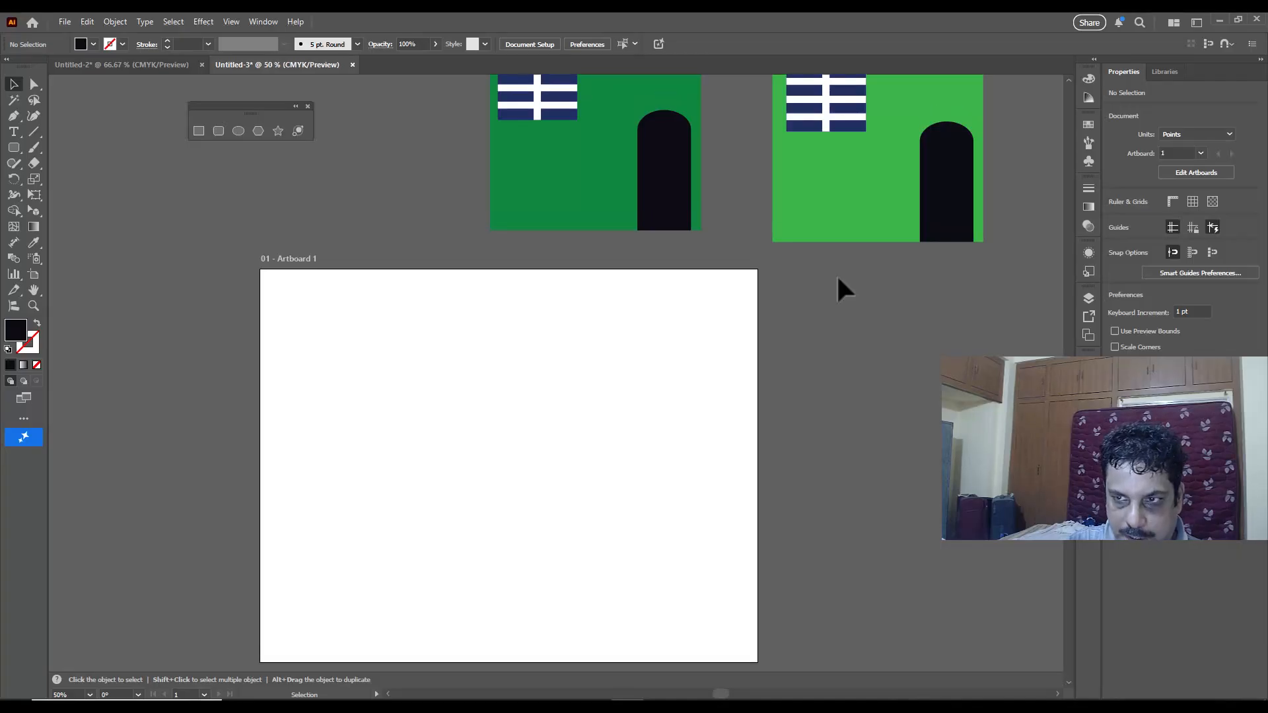
scroll(842, 273, down, 1)
scroll(823, 329, up, 1)
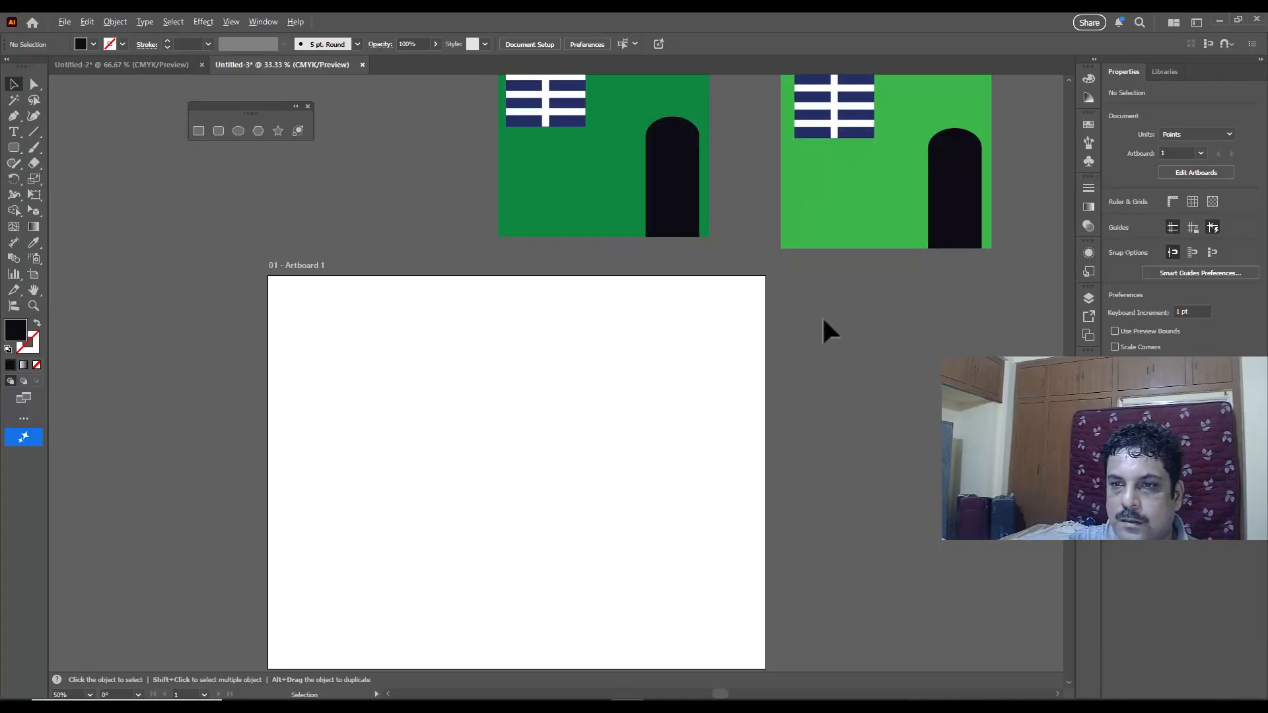
scroll(791, 366, up, 1)
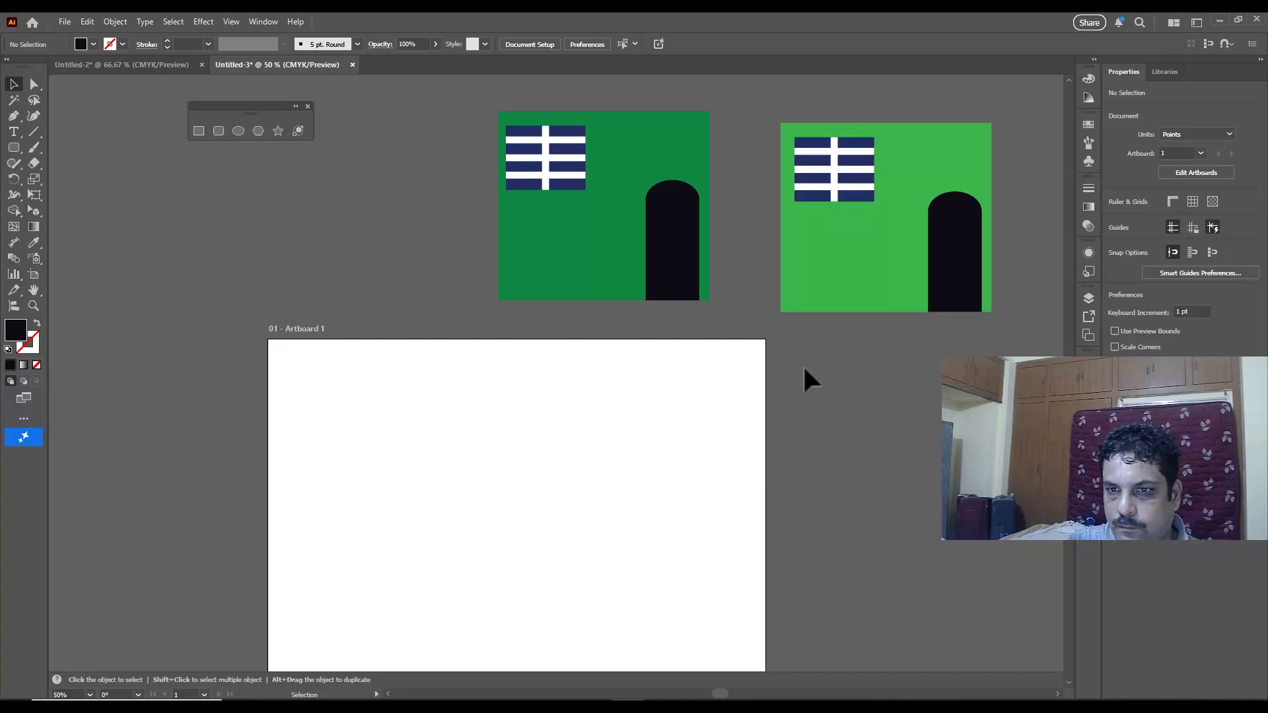
drag(33, 212, 110, 211)
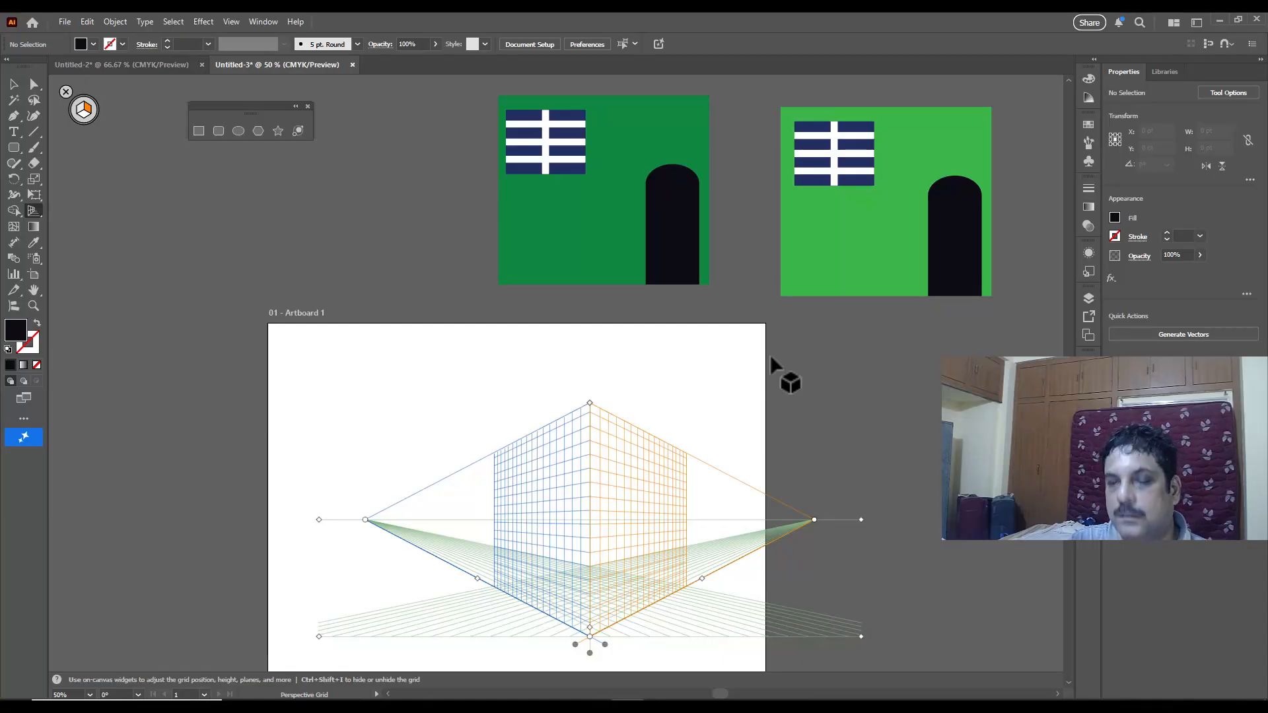
scroll(770, 354, down, 1)
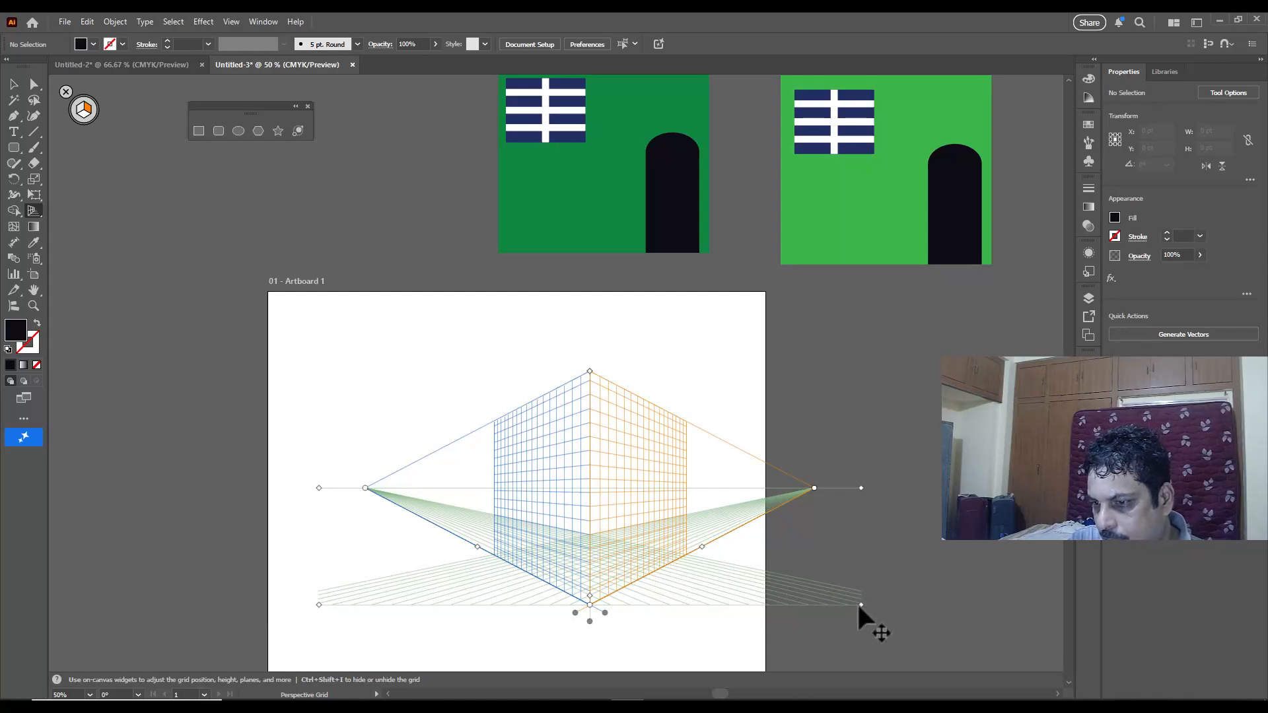
Step: Shift the perspective grid left and slightly up to centre it on the artboard, and toggle its visibility off and on
drag(860, 604, 775, 591)
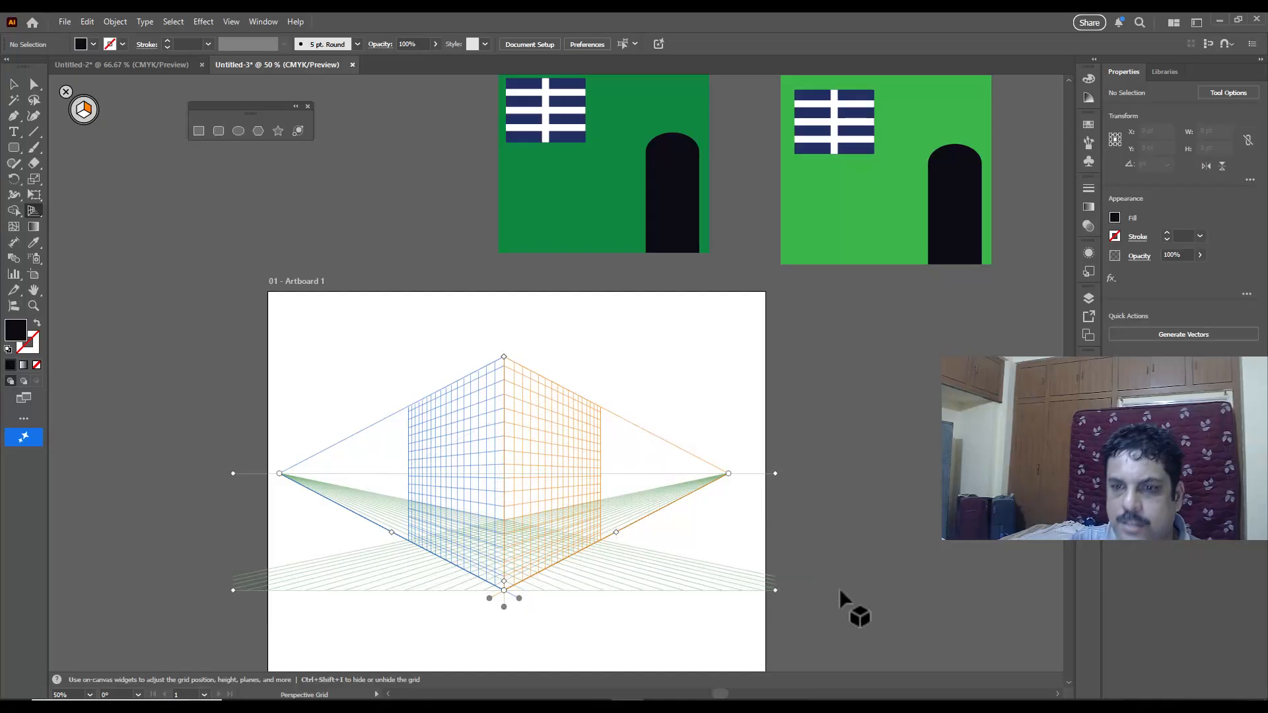
key(ctrl+shift+i)
key(ctrl+shift+i)
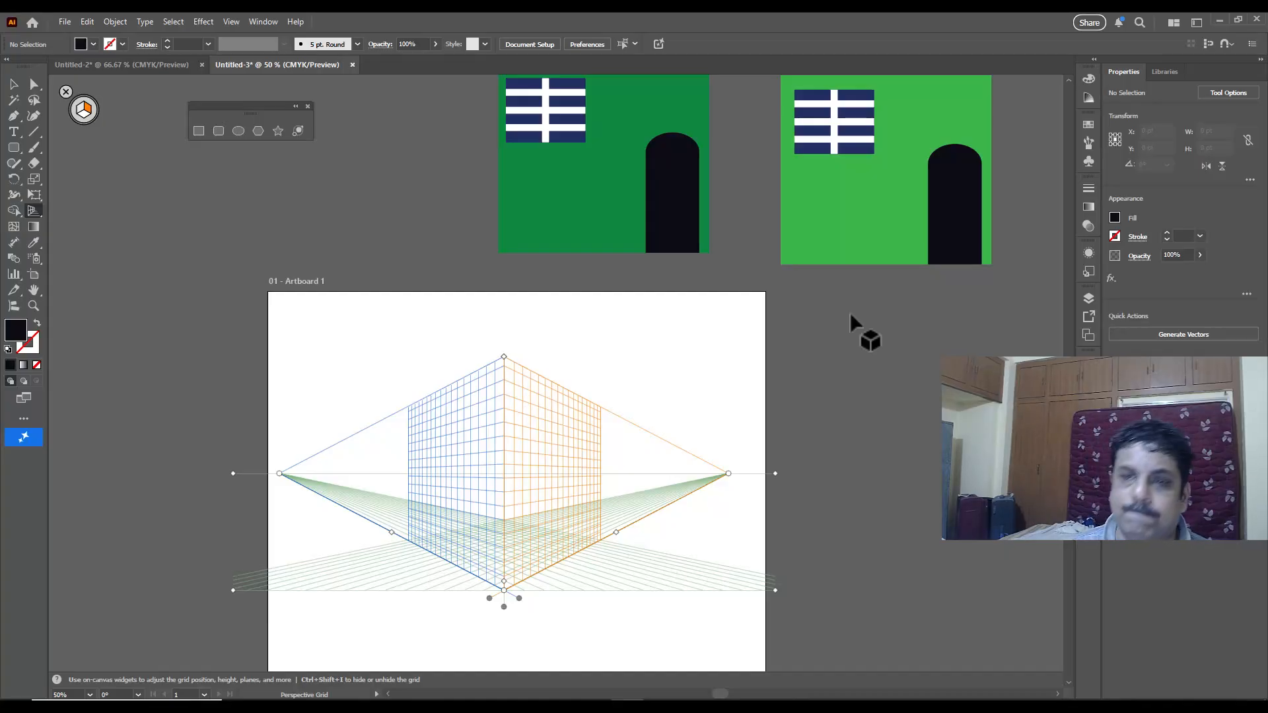
Step: Place the dark green wall group on the left grid plane with Perspective Selection and stretch it to fill the plane, about 502 by 500 pt
click(31, 208)
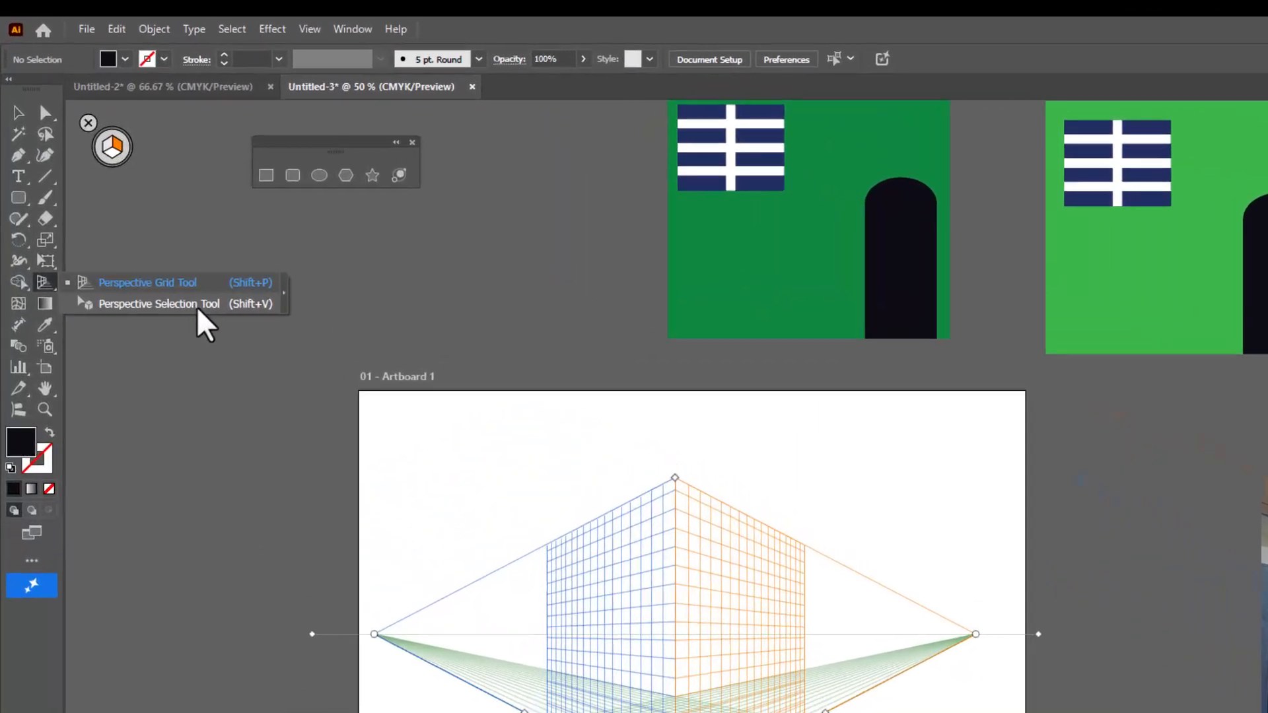
click(199, 304)
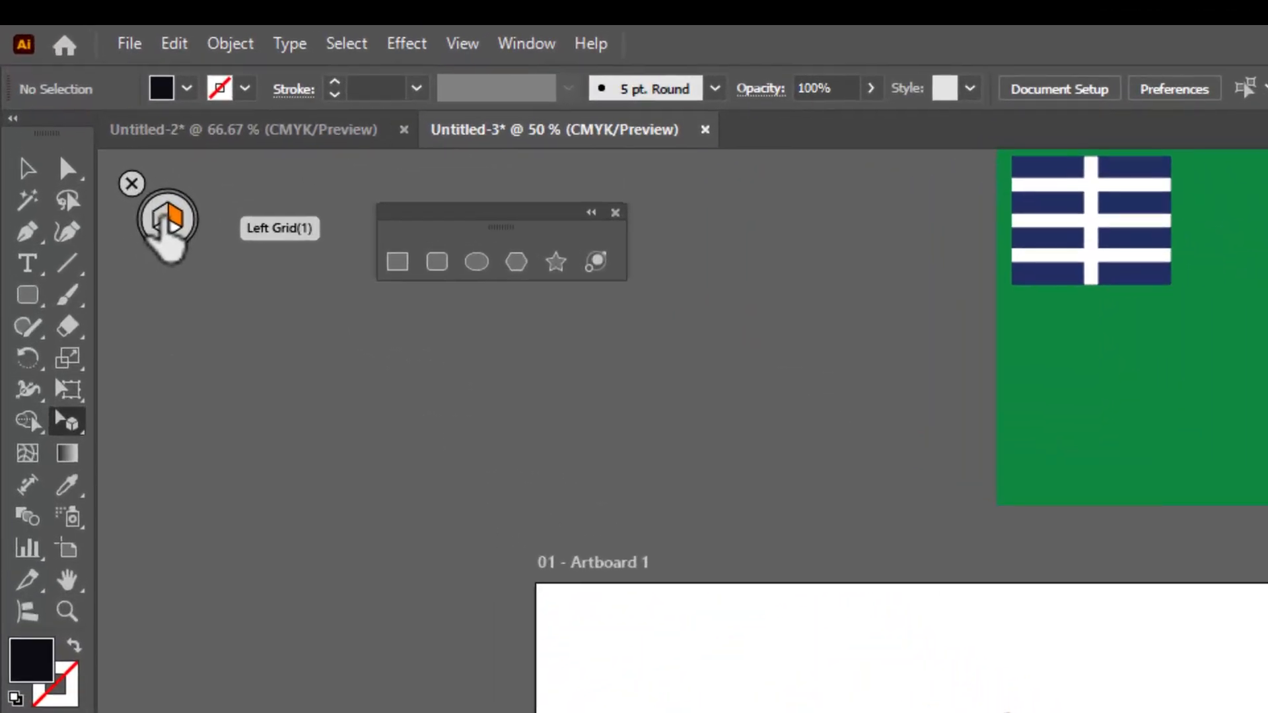
click(163, 220)
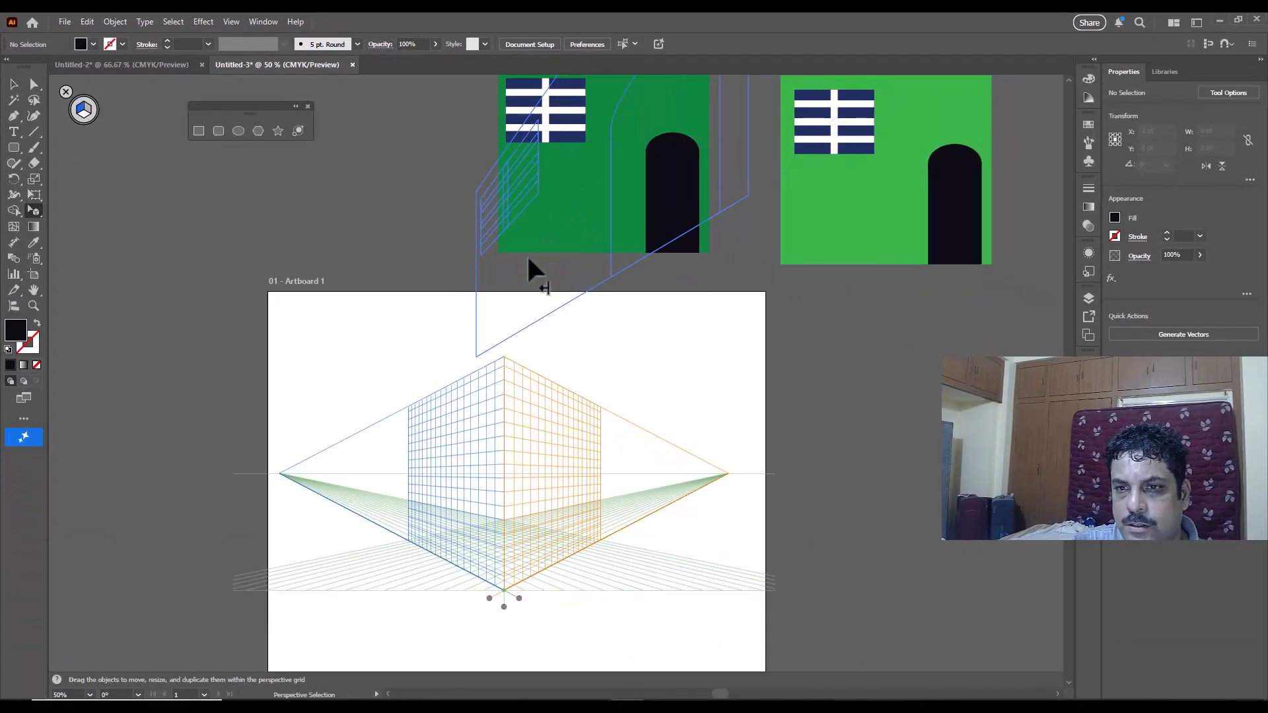
drag(528, 260, 442, 525)
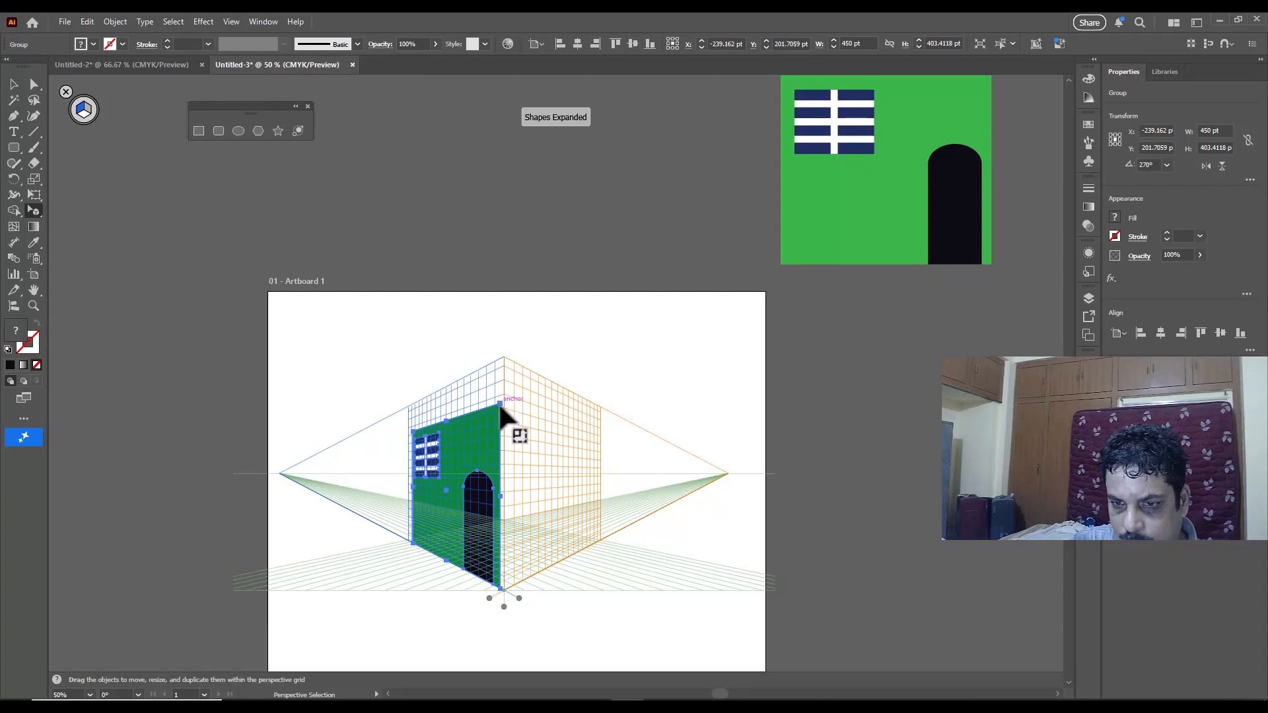
drag(502, 408, 501, 351)
drag(411, 470, 406, 471)
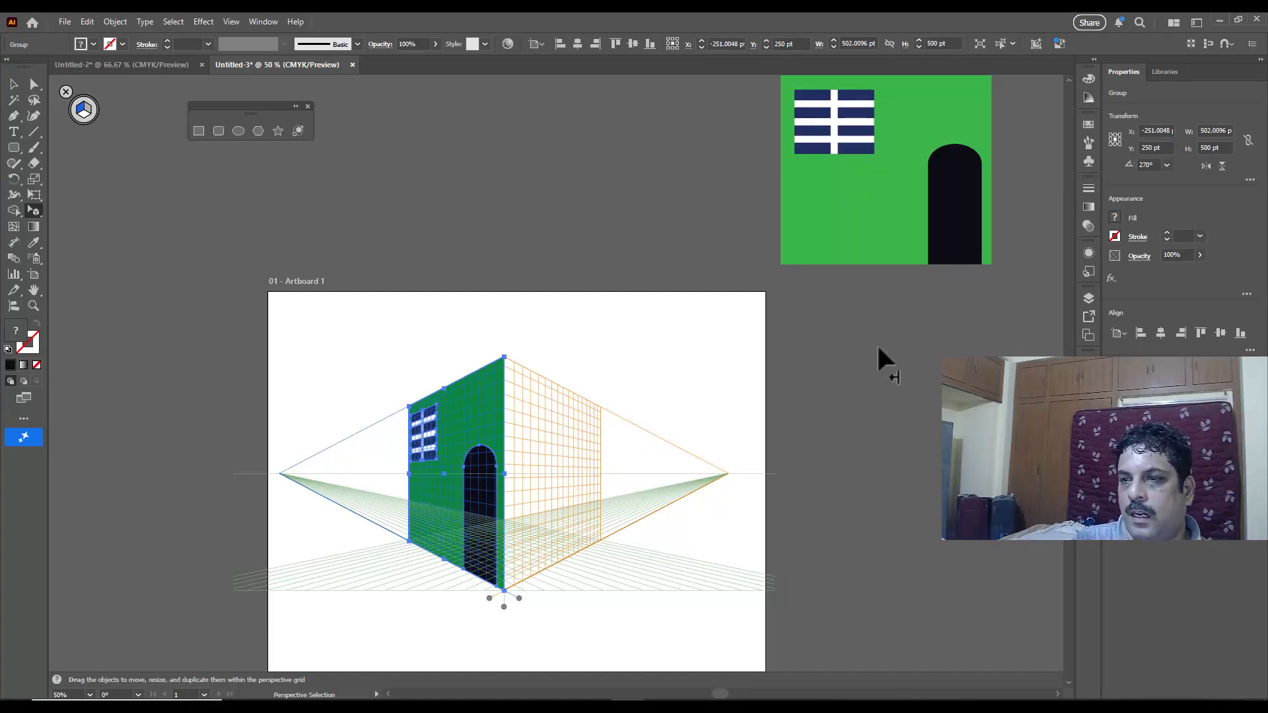
Step: Place the light green wall group on the right grid plane, meeting the dark wall's corner, and stretch it to 510 by 500 pt
click(85, 113)
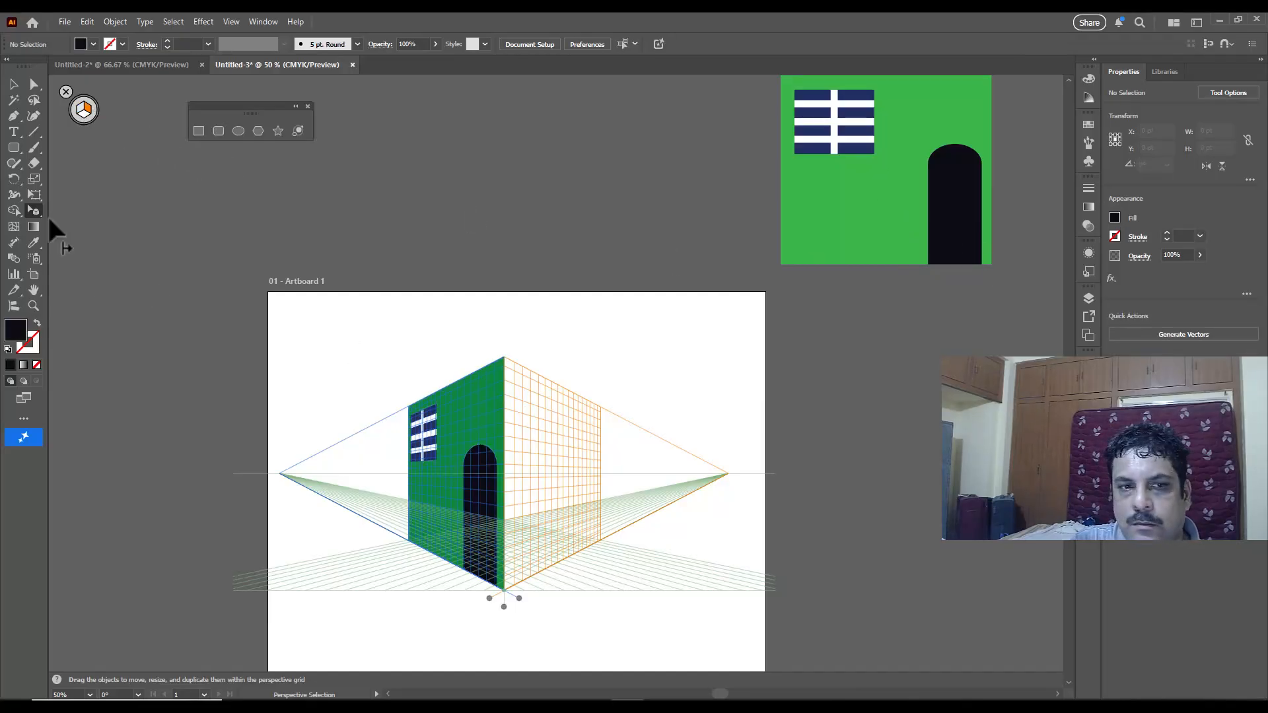
click(35, 209)
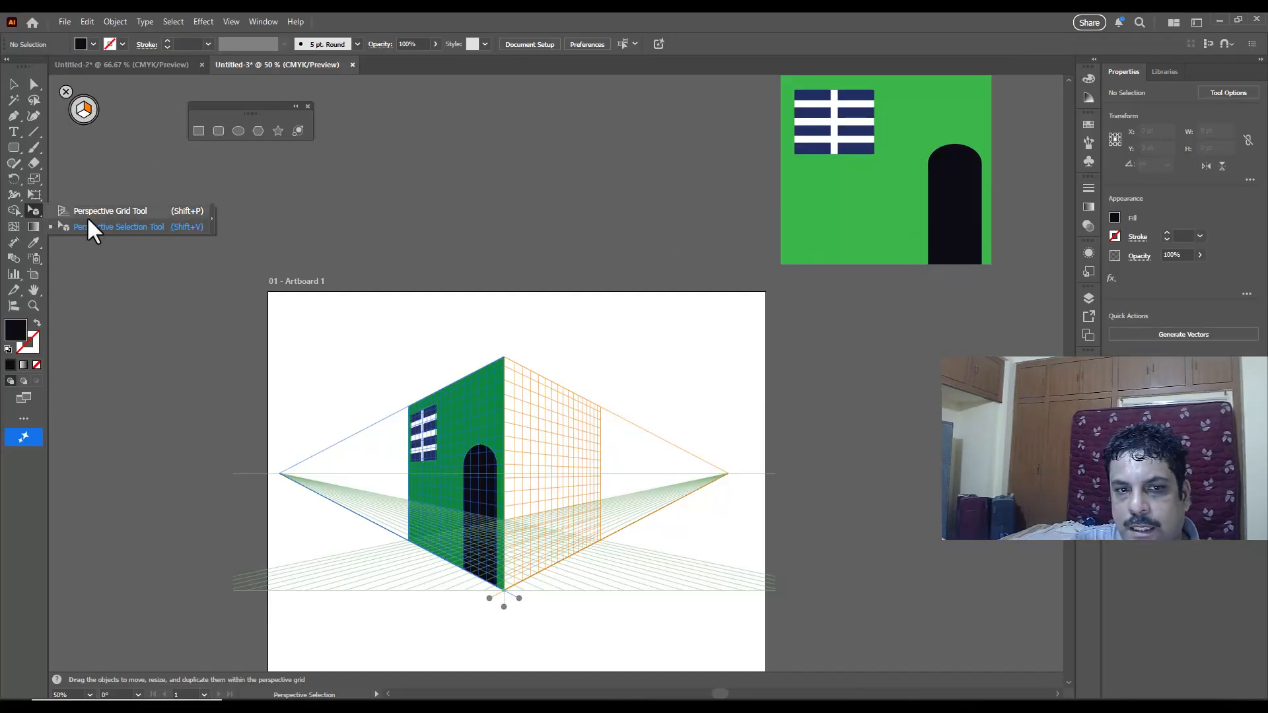
click(122, 227)
drag(877, 223, 737, 335)
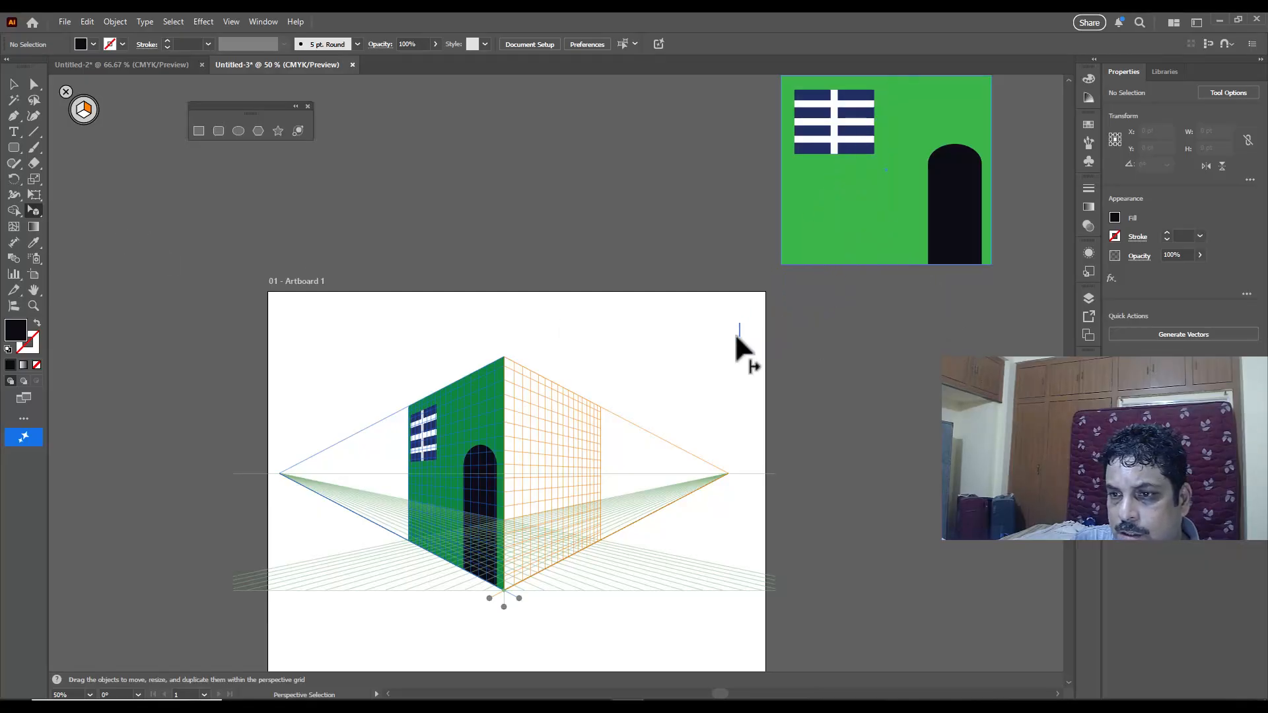
drag(693, 380, 556, 494)
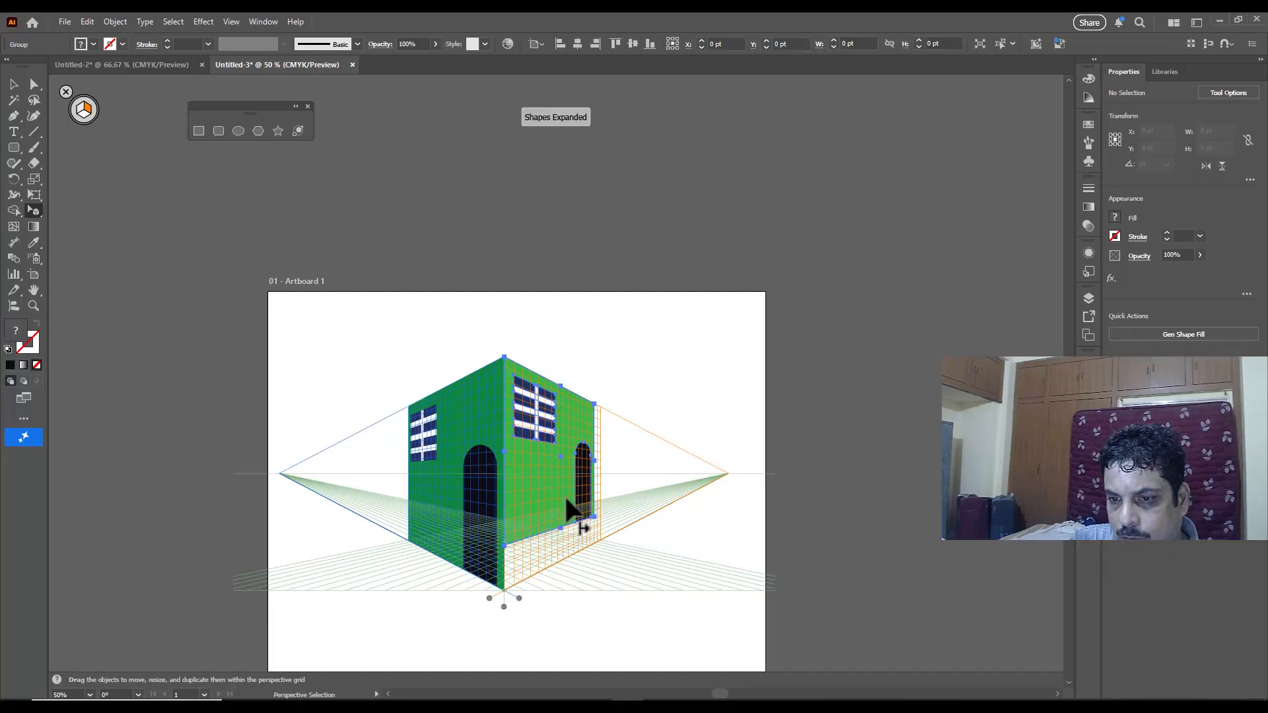
drag(593, 513, 598, 537)
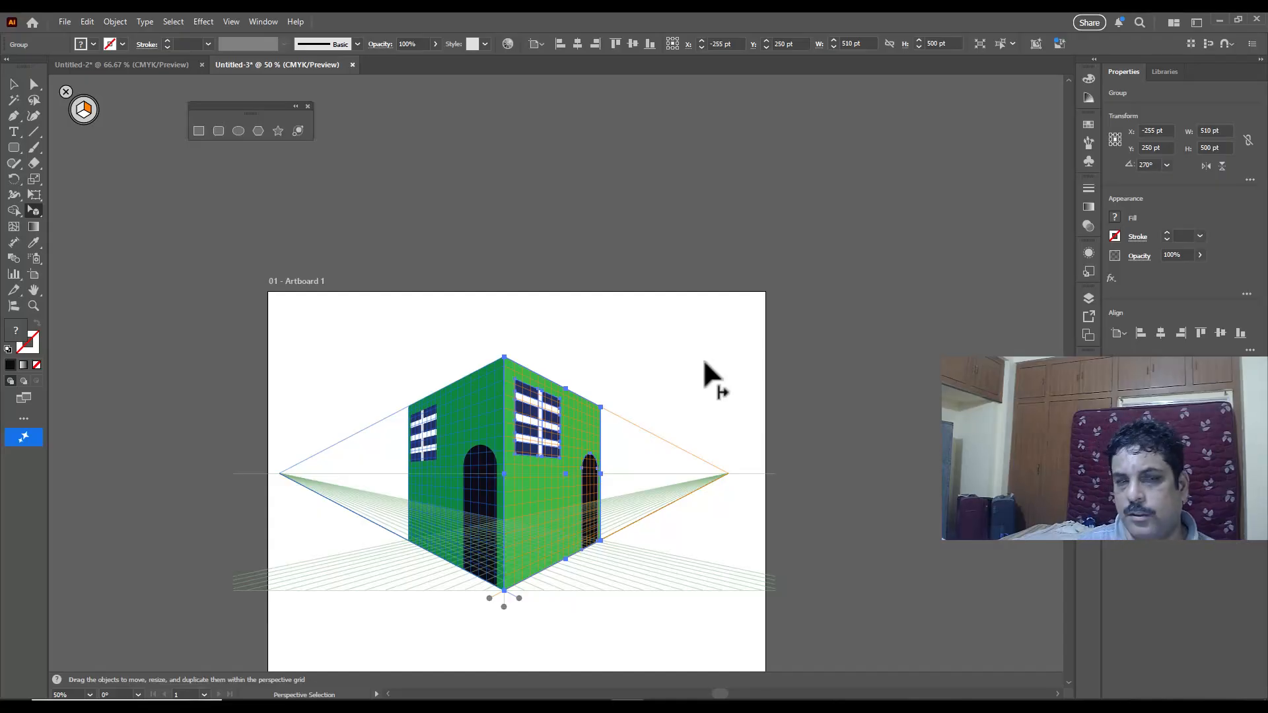
Step: Draw a doorstep rectangle about 36 by 137 pt on the horizontal grid plane at the foot of the light green wall's door
scroll(624, 445, up, 1)
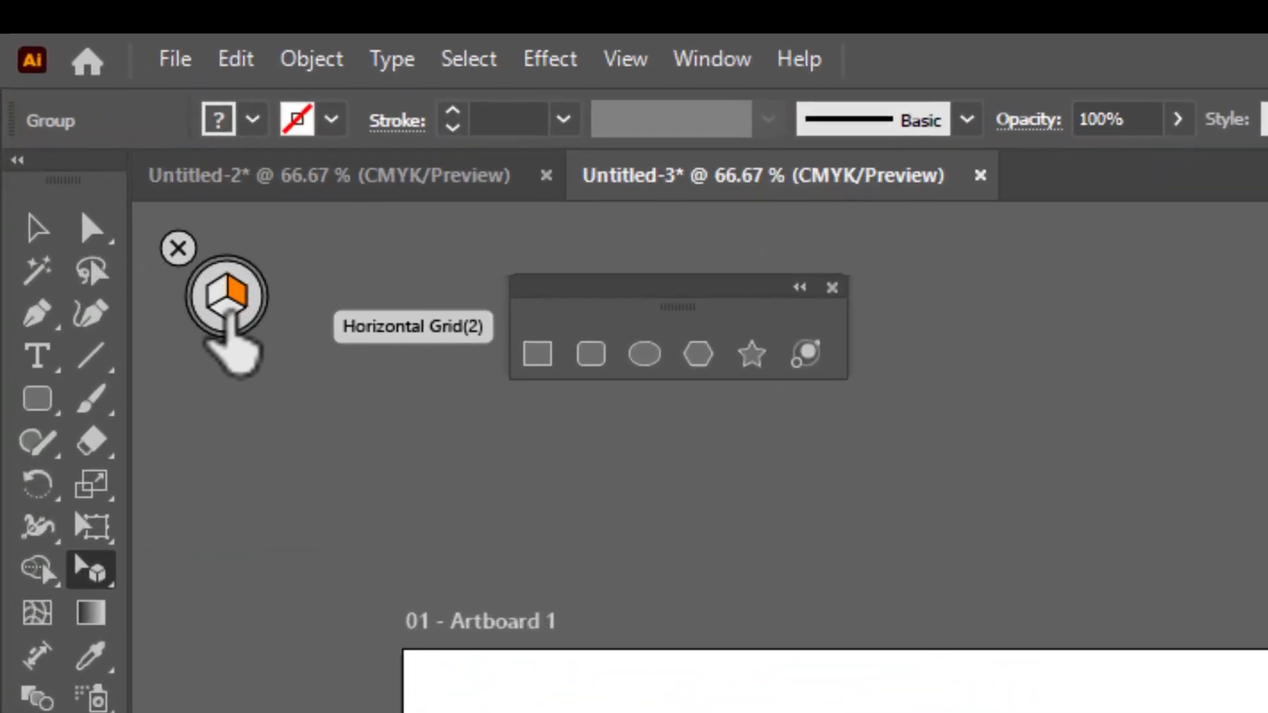
click(228, 311)
click(538, 355)
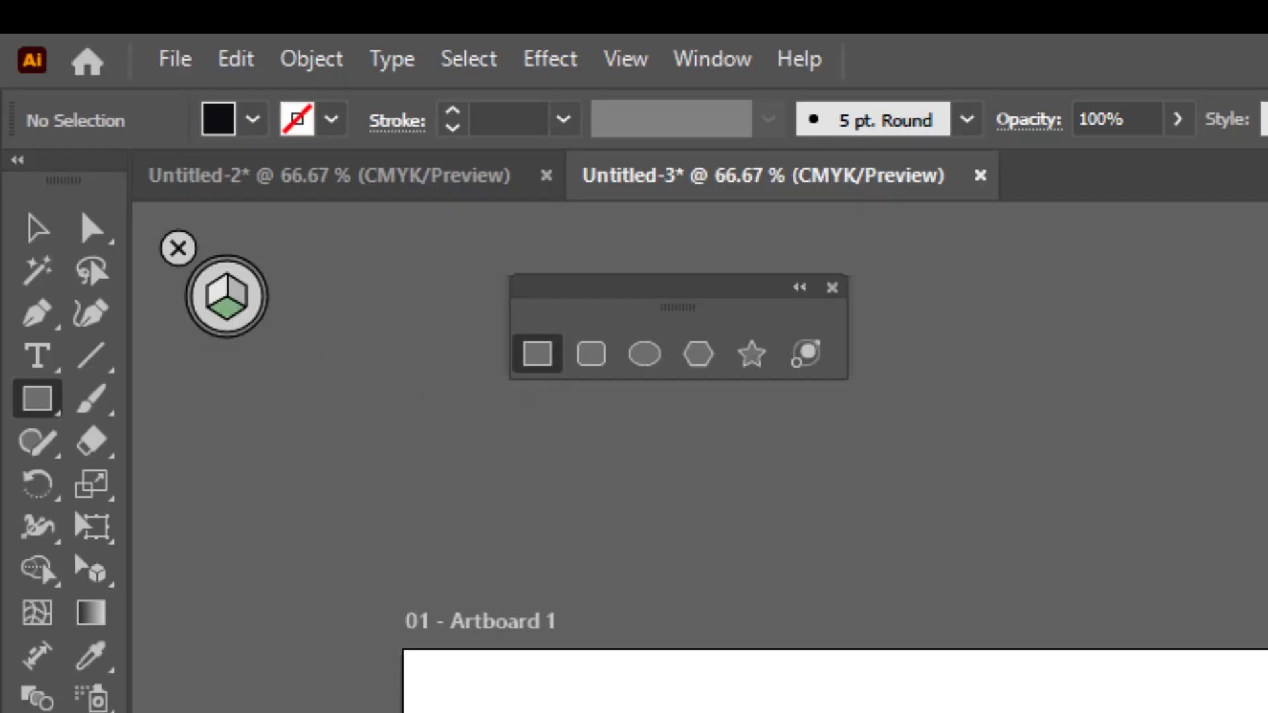
scroll(700, 457, up, 1)
scroll(700, 458, up, 1)
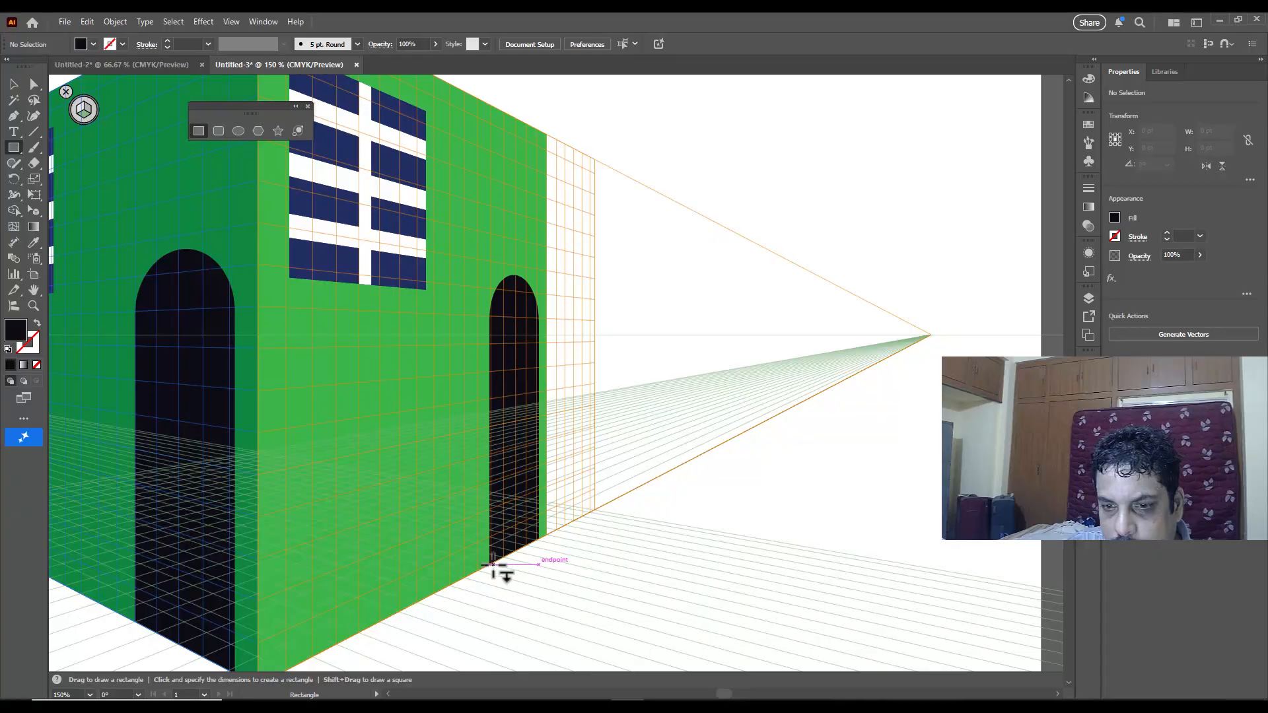
drag(490, 565, 578, 545)
drag(572, 546, 574, 547)
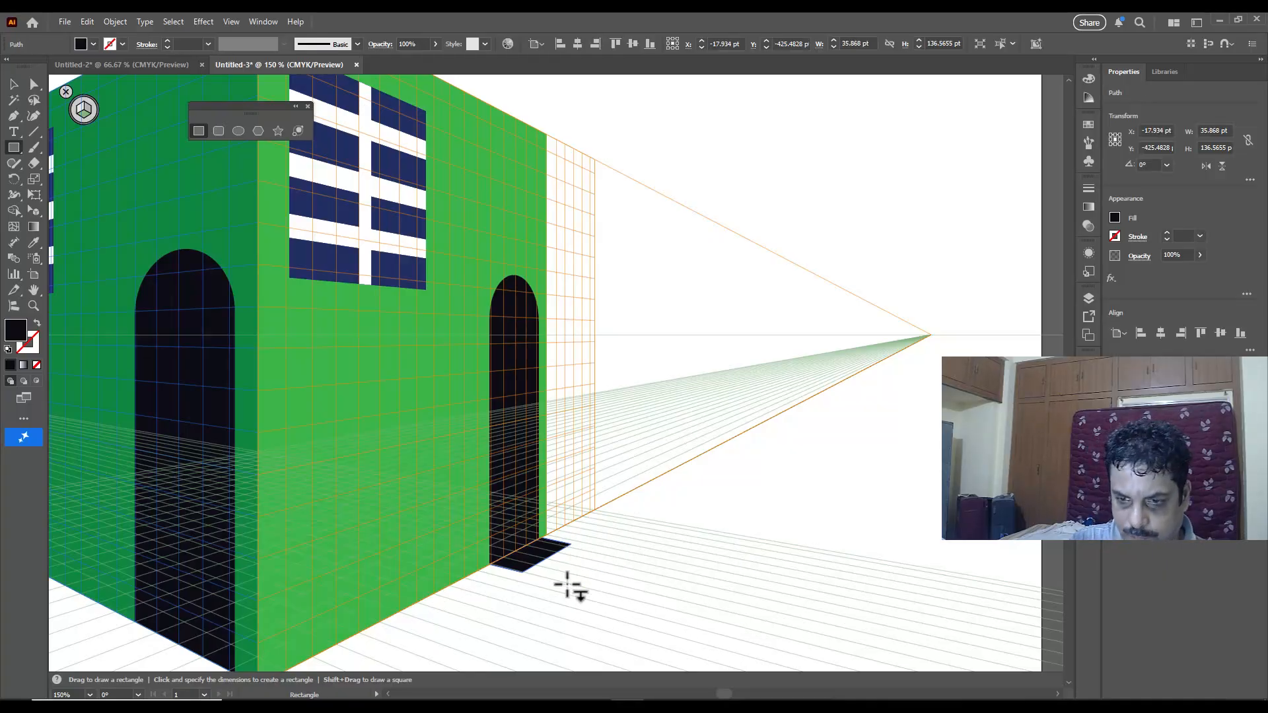
Step: Fill the doorstep rectangle with dark blue #213064
click(1088, 78)
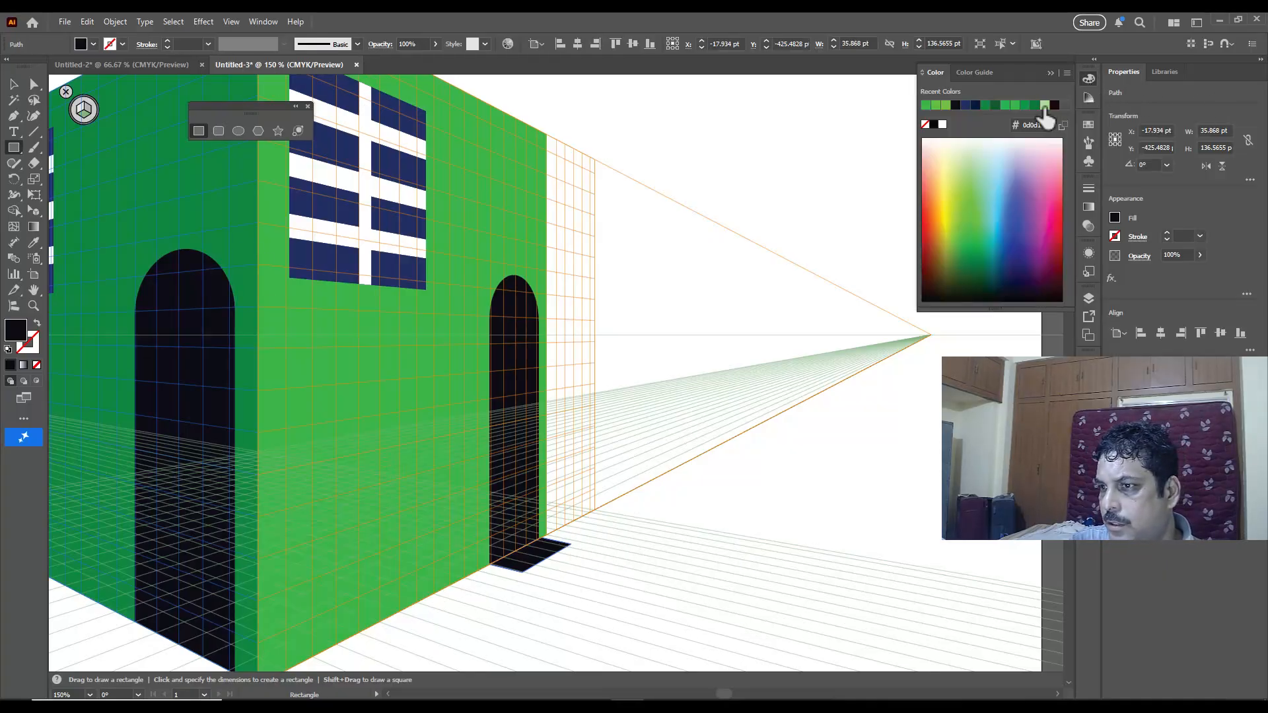
click(993, 280)
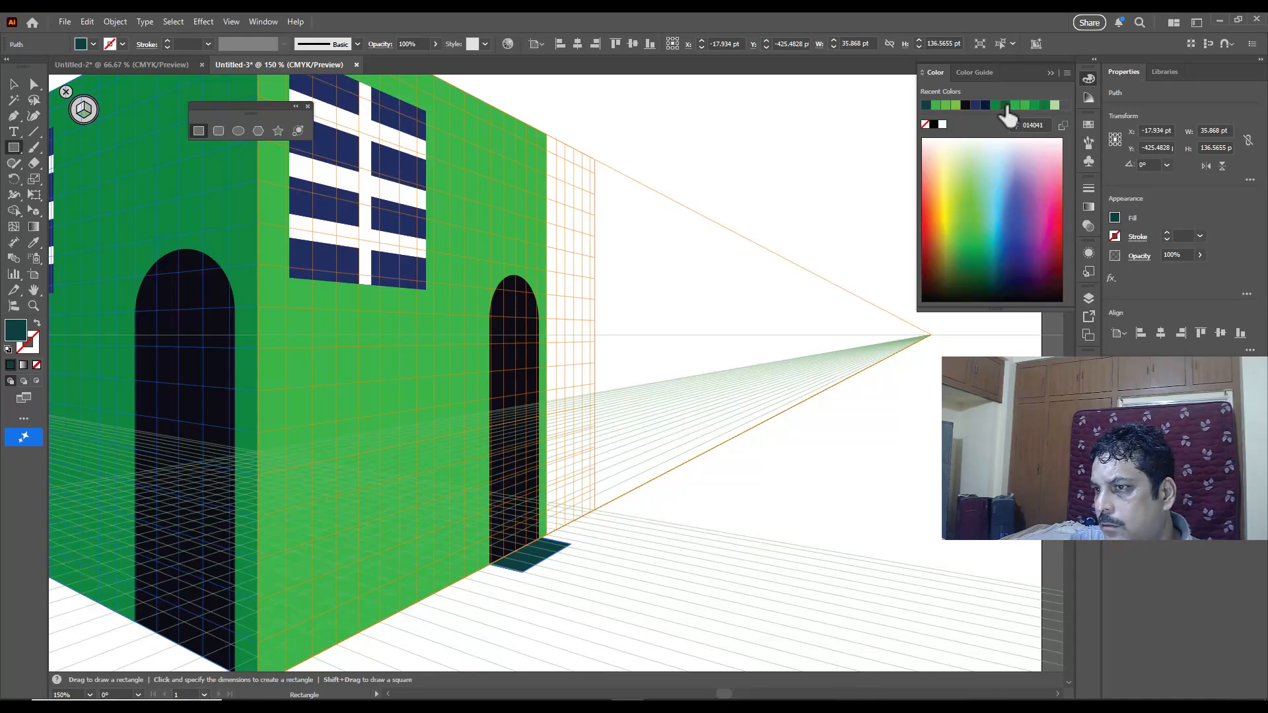
click(976, 107)
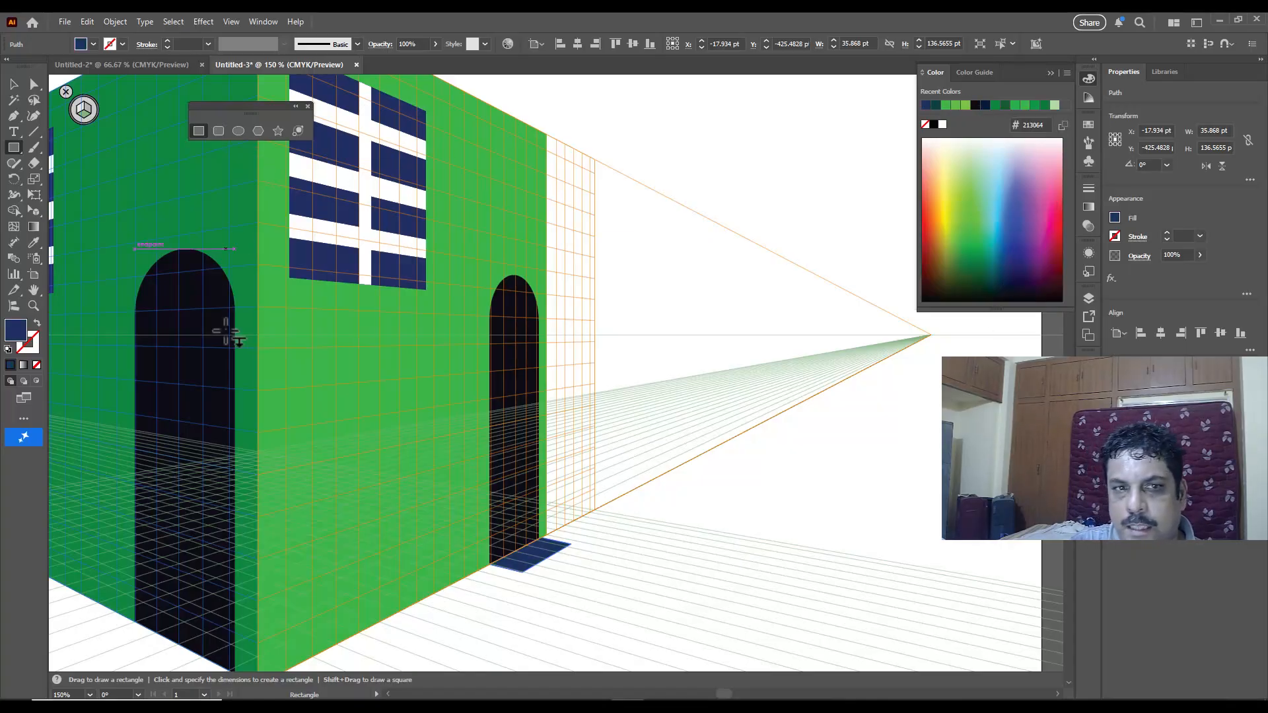
Step: Add a riser about 153 by 27 pt on the right grid plane and a lower tread about 32 by 125 pt on the horizontal plane
key(shift+v)
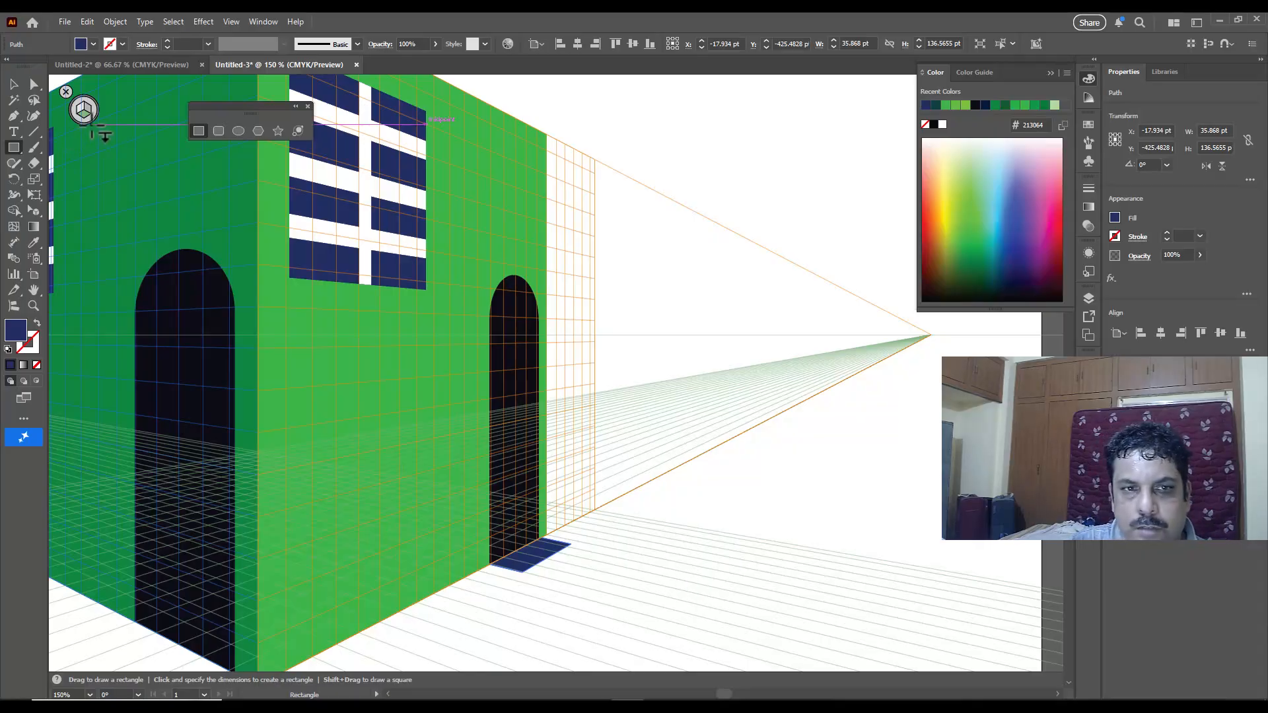
click(88, 109)
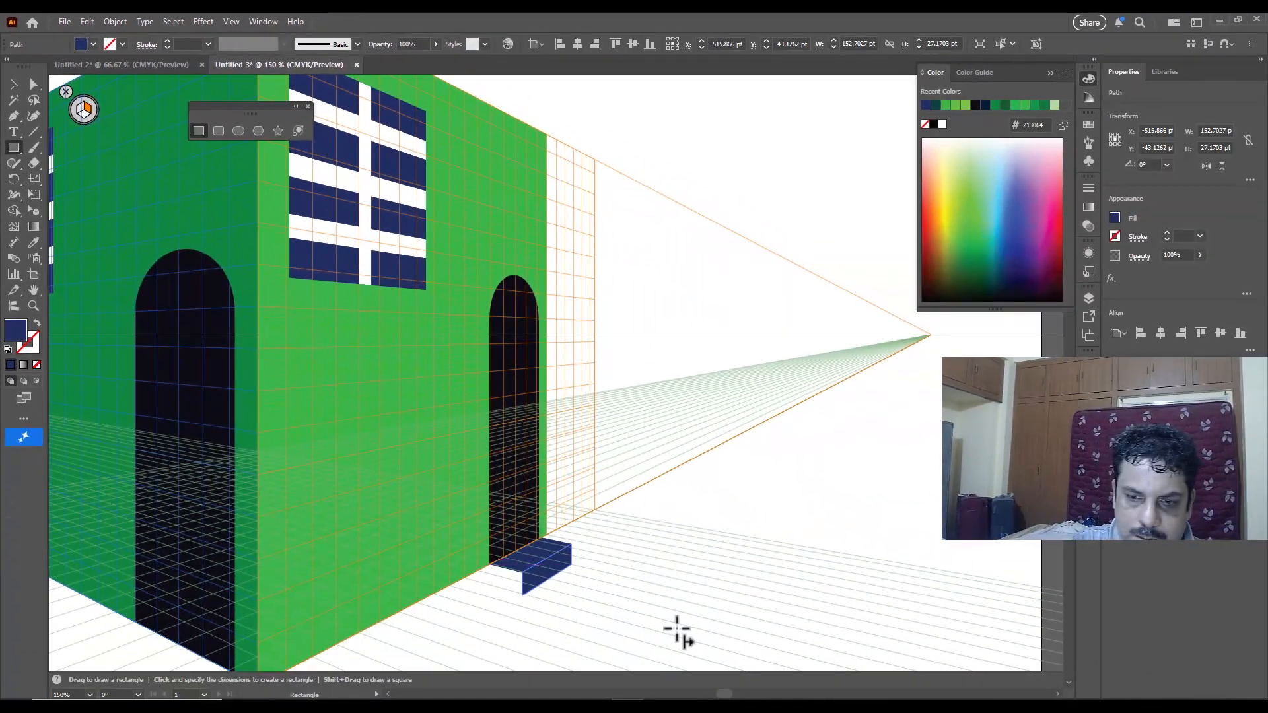
click(85, 114)
drag(522, 592, 603, 573)
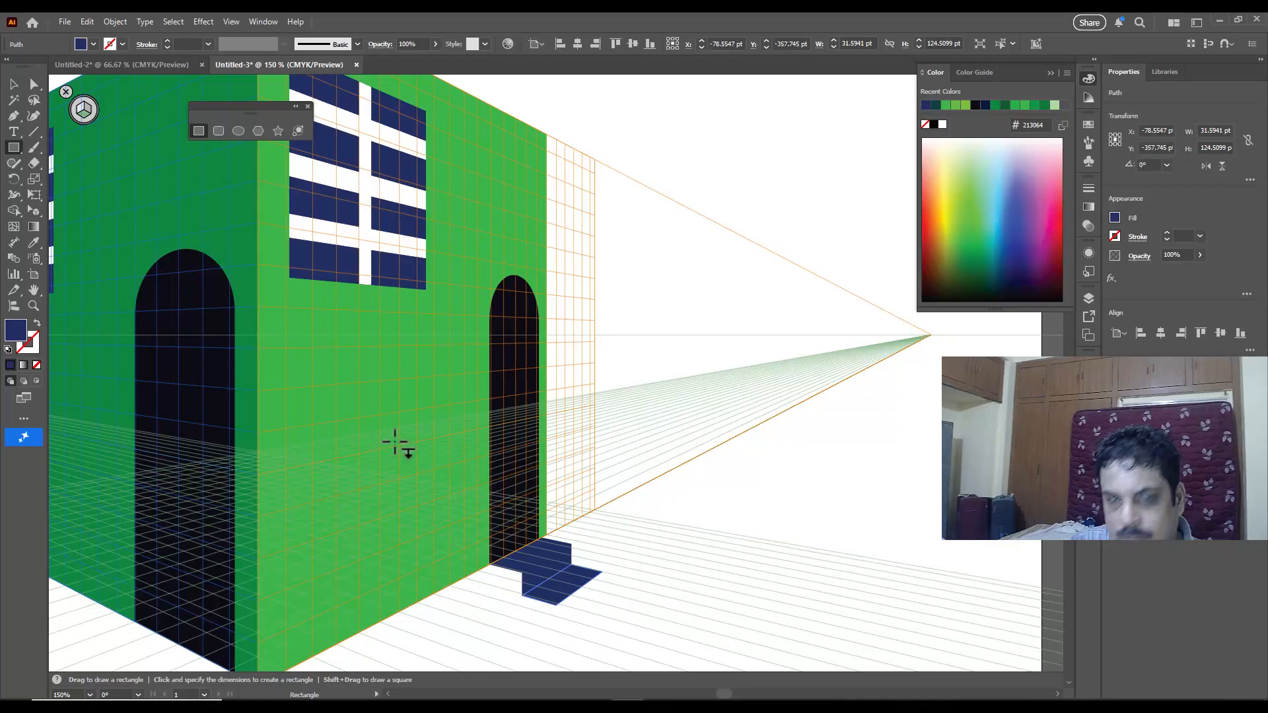
Step: Draw a second riser about 172 by 35 pt on the right grid plane, below the front edge of the lower tread
key(shift+v)
click(86, 111)
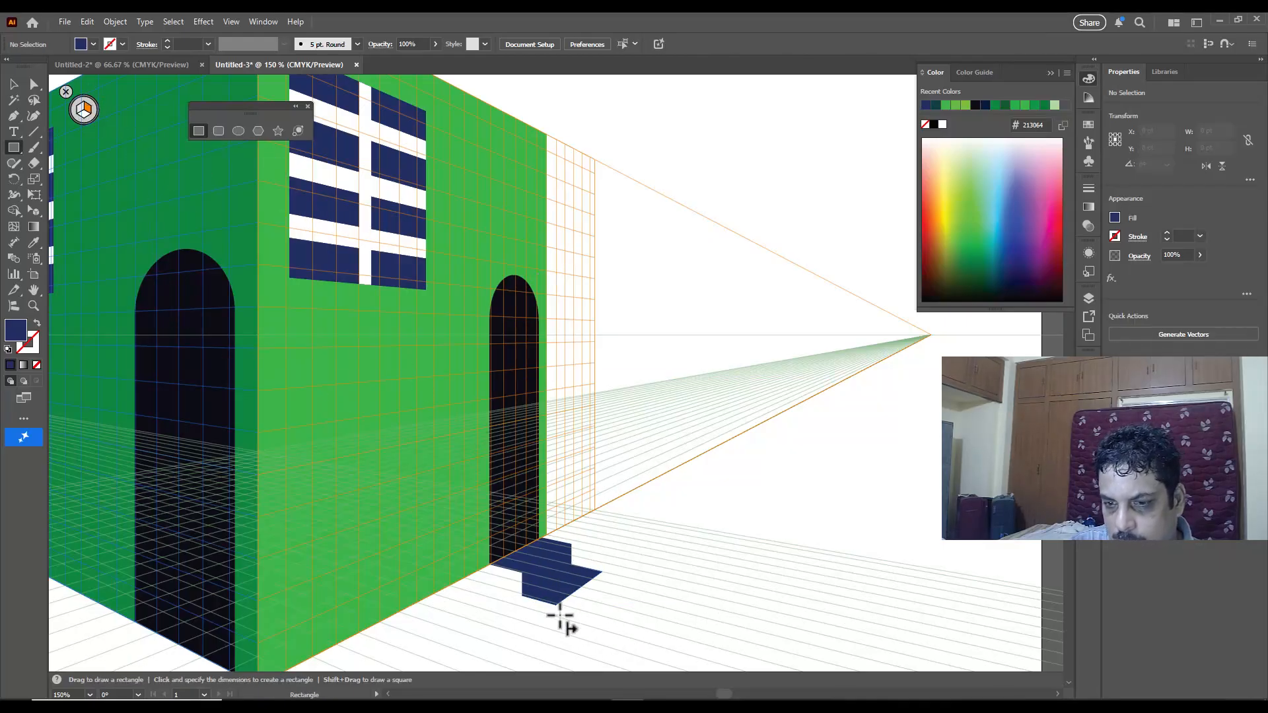
drag(556, 605, 608, 601)
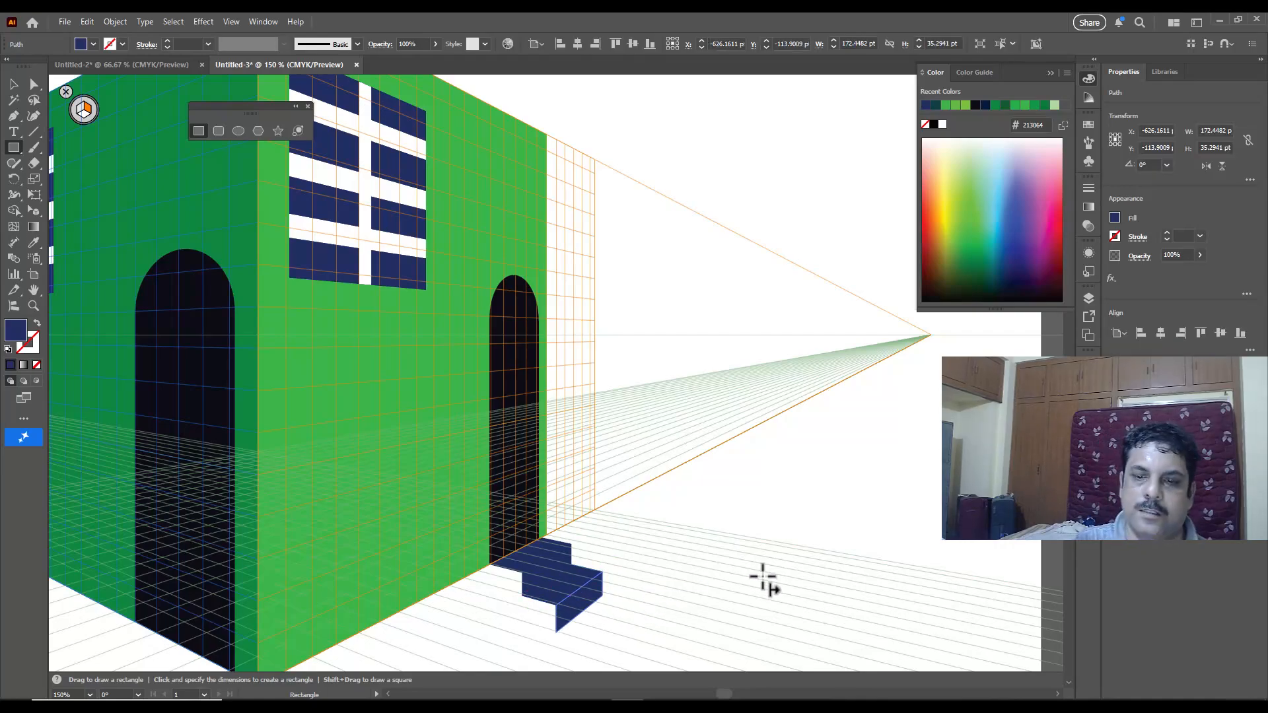
scroll(736, 487, down, 1)
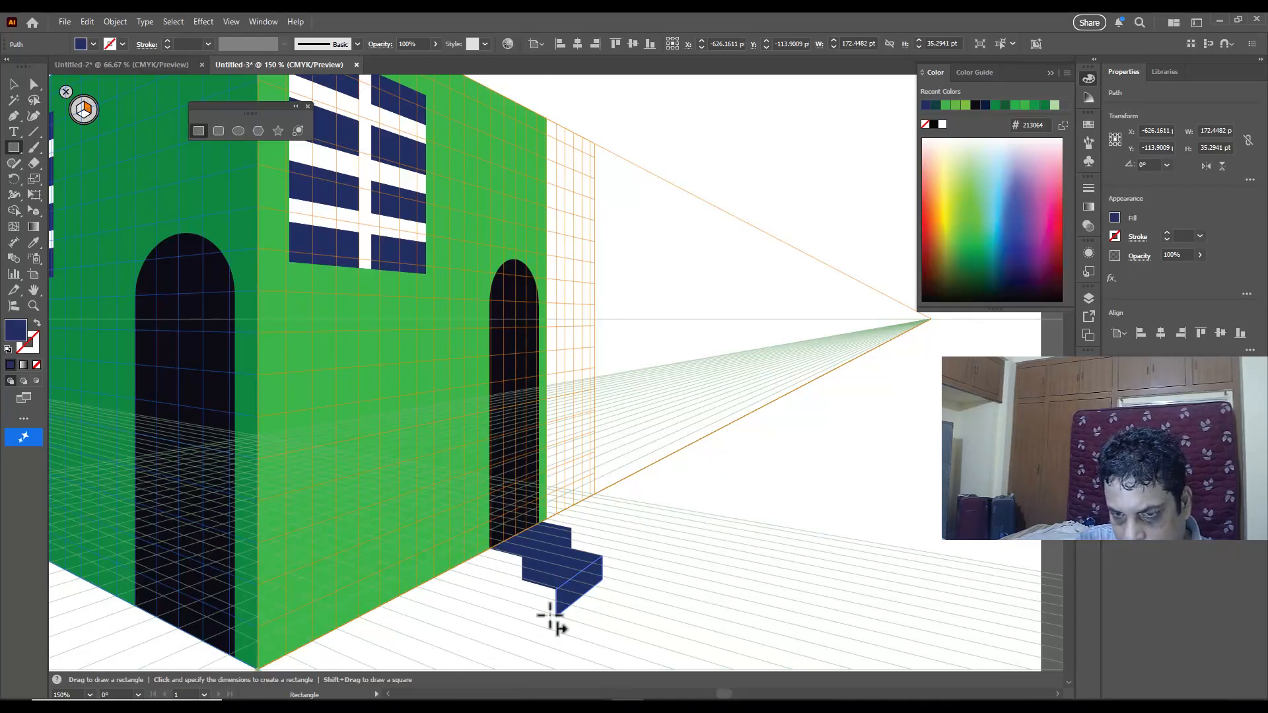
Step: Draw a side panel about 34 by 31 pt for the steps on the left grid plane and fill it with dark green #03572d
click(82, 111)
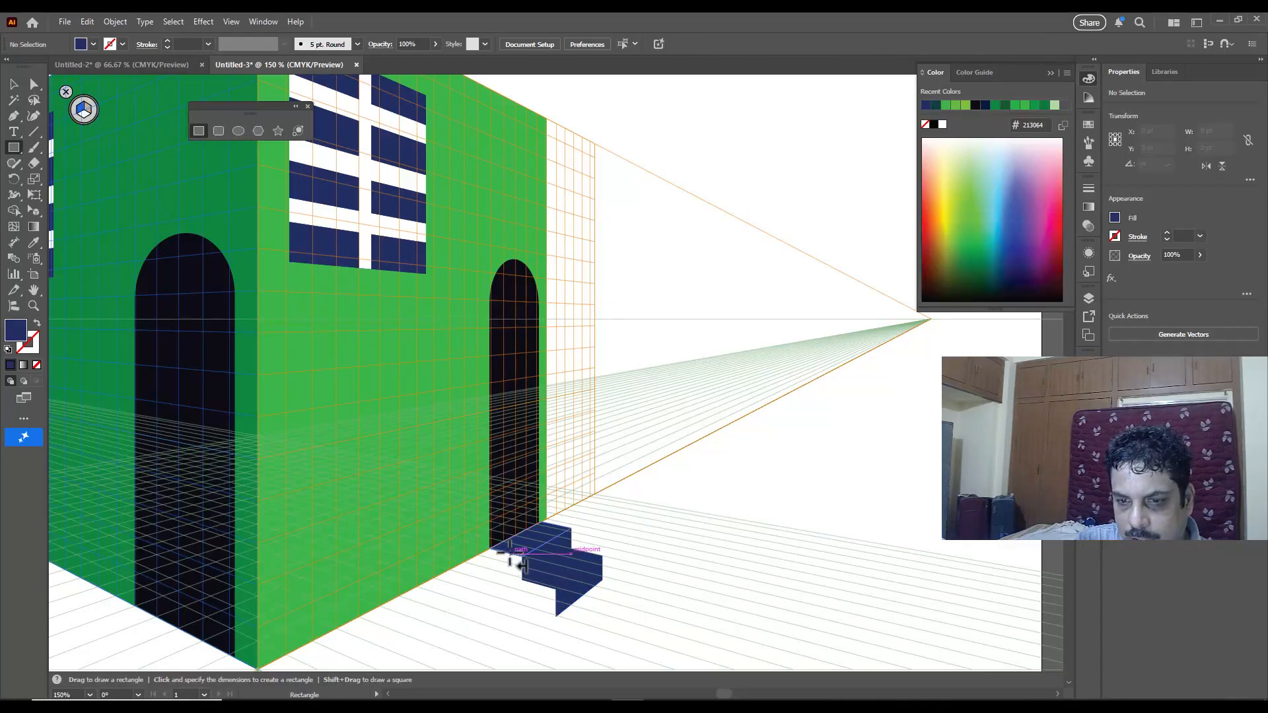
drag(489, 551, 558, 635)
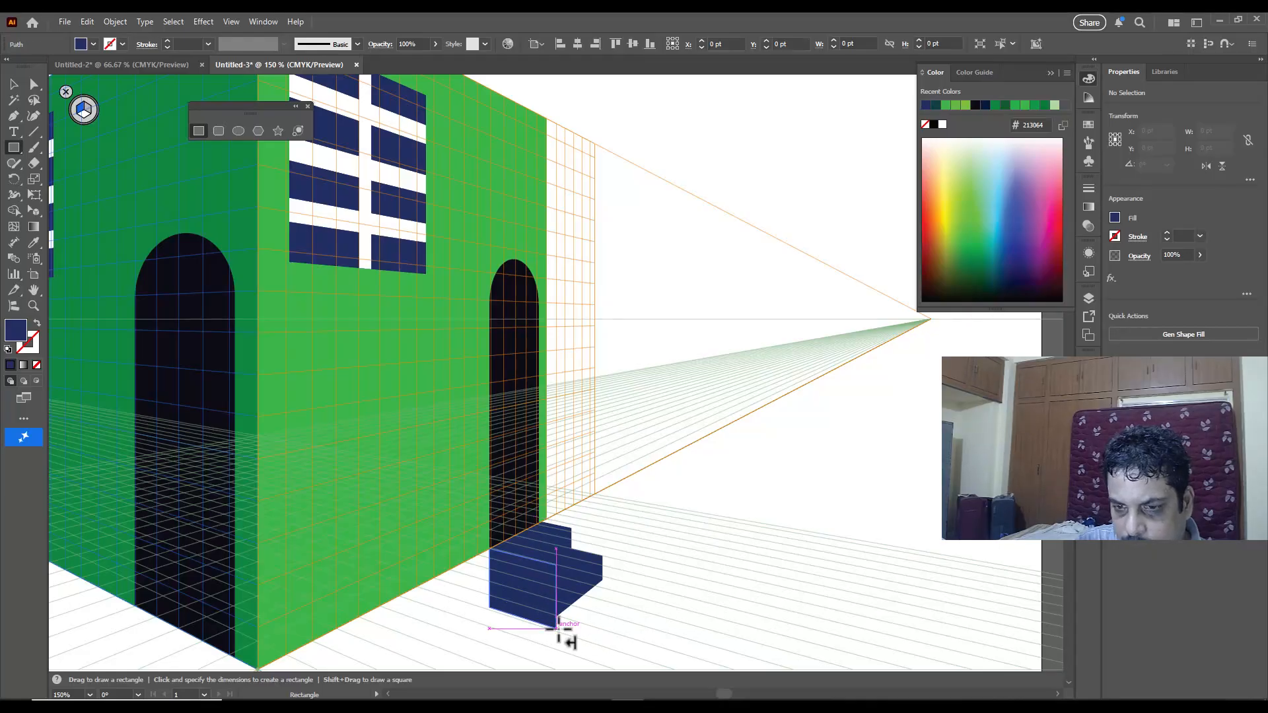
click(991, 266)
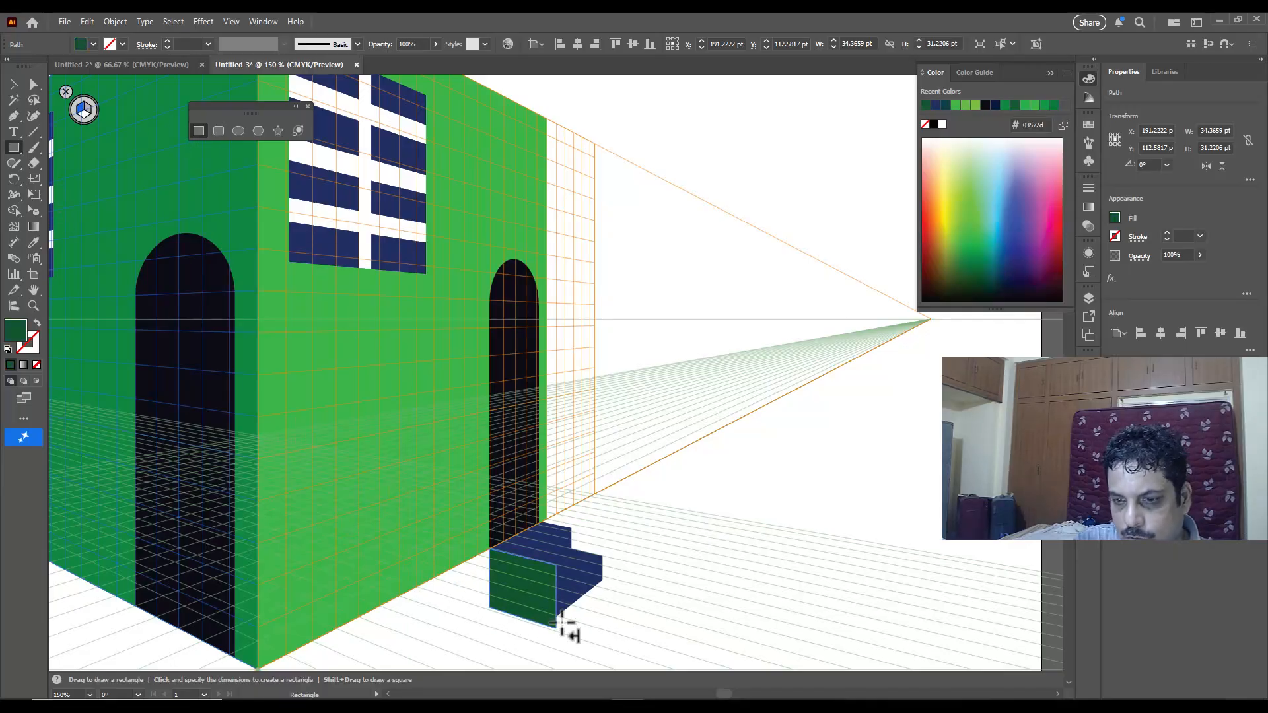
Step: Shorten the dark green side panel in perspective to about 34 by 25 pt, matching its lower corner to the bottom of the front riser
drag(557, 629, 558, 623)
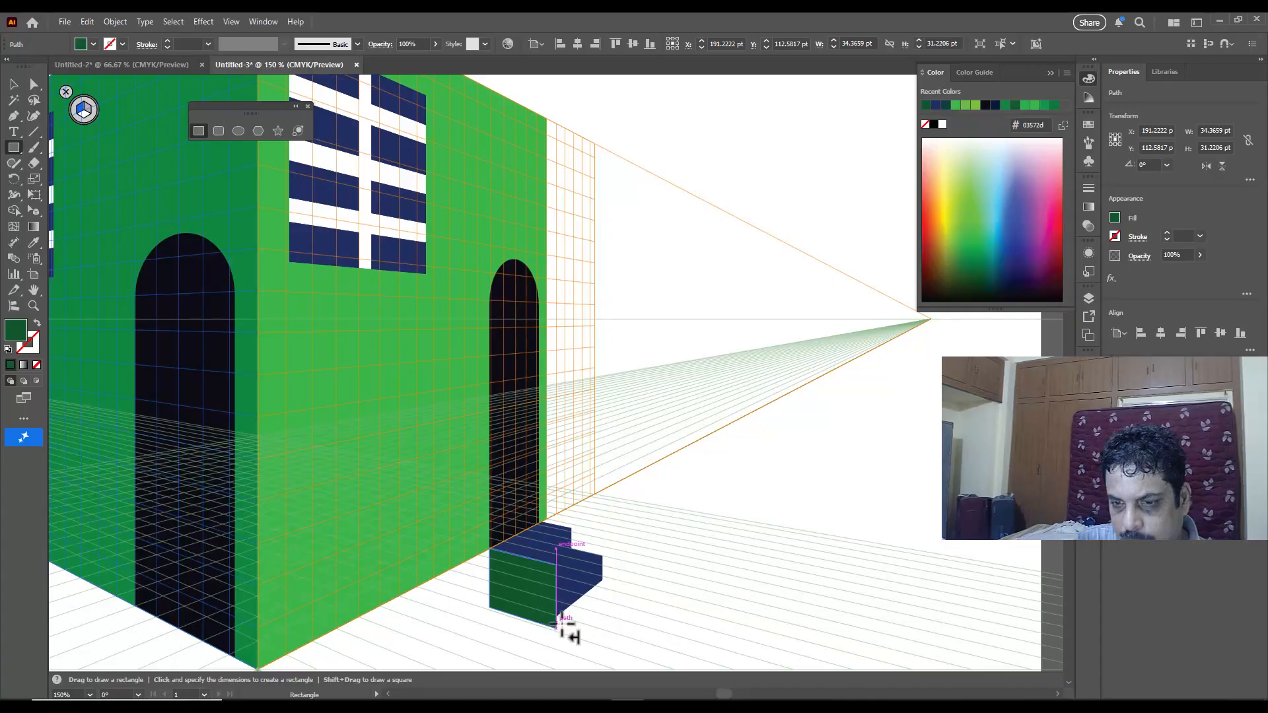
scroll(538, 590, down, 2)
key(ctrl+equal)
key(ctrl+equal)
key(ctrl+equal)
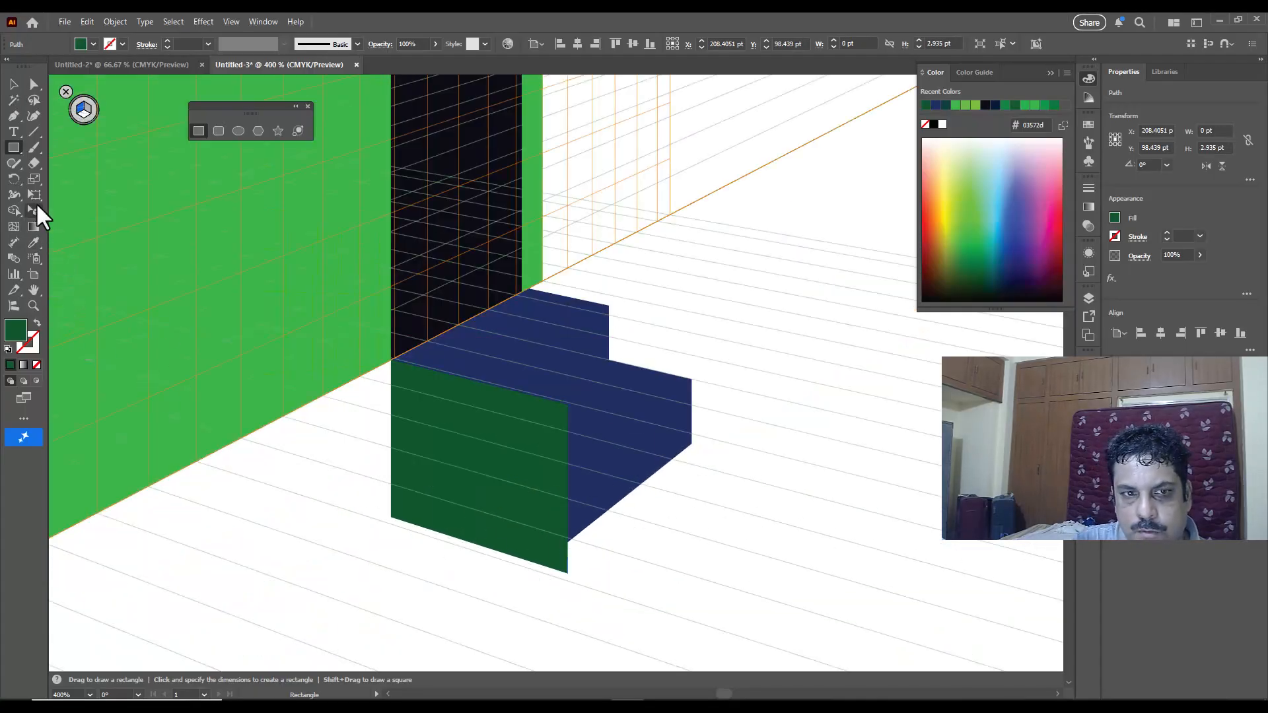
click(34, 211)
mouse_move(568, 579)
mouse_down()
mouse_move(583, 538)
mouse_move(583, 585)
mouse_up()
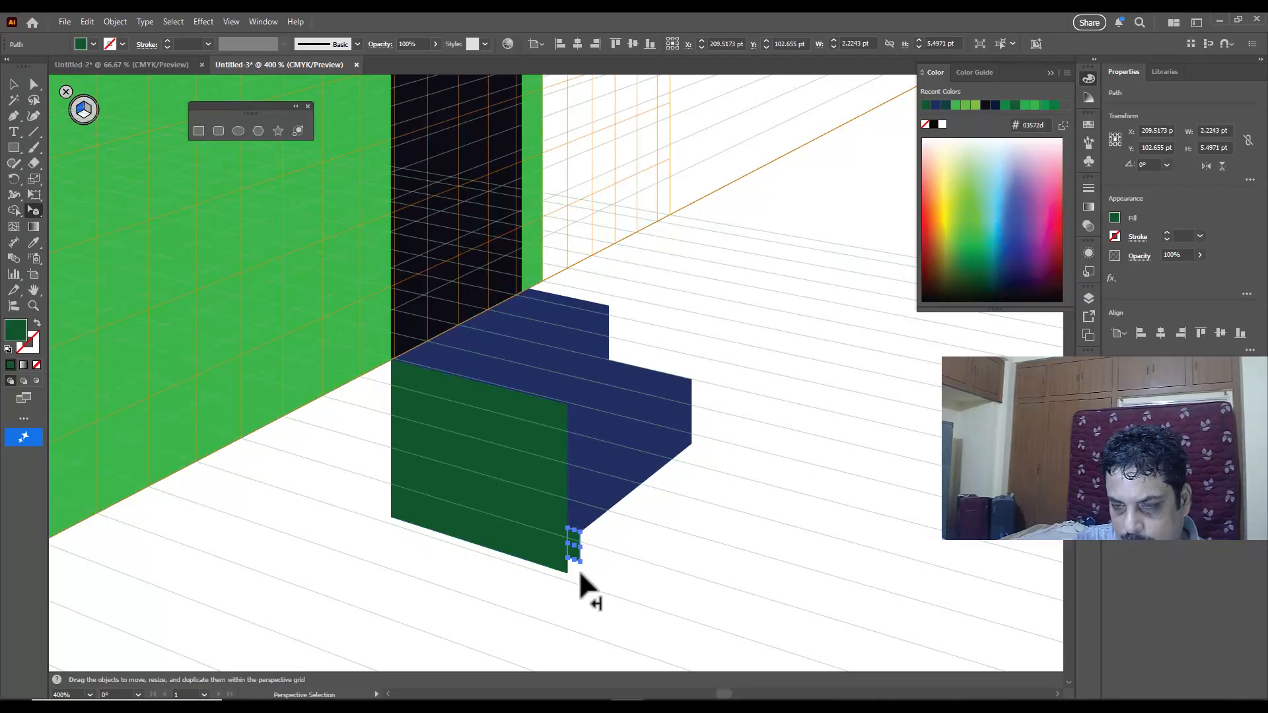
click(470, 536)
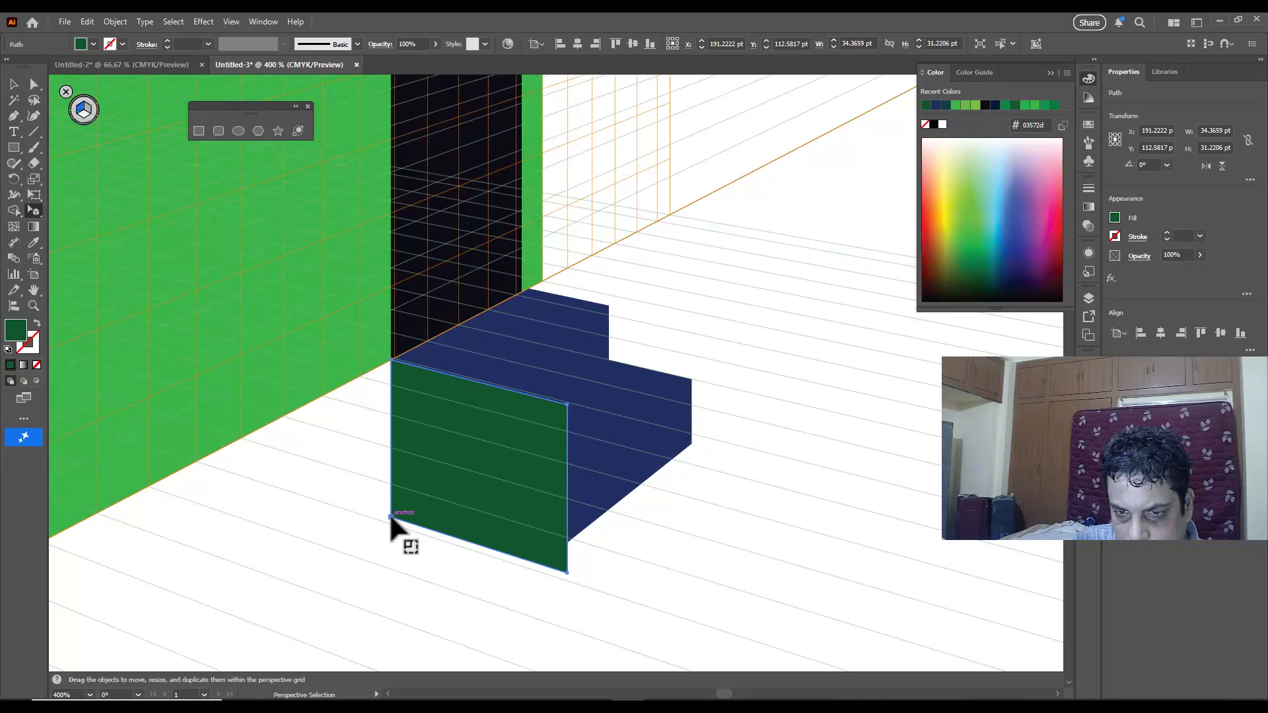
drag(391, 515, 392, 494)
drag(566, 545, 566, 540)
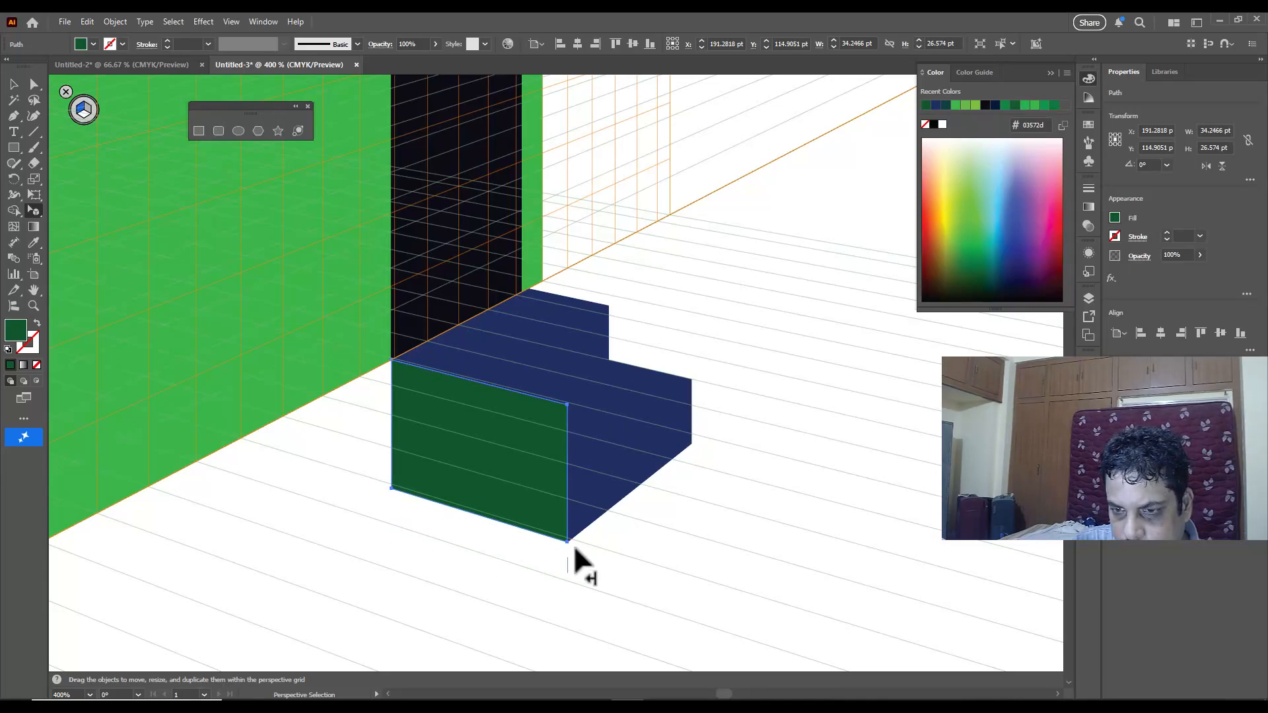
Step: Send the dark green side panel to the back, behind the blue steps, and deselect it
right_click(482, 403)
mouse_move(558, 633)
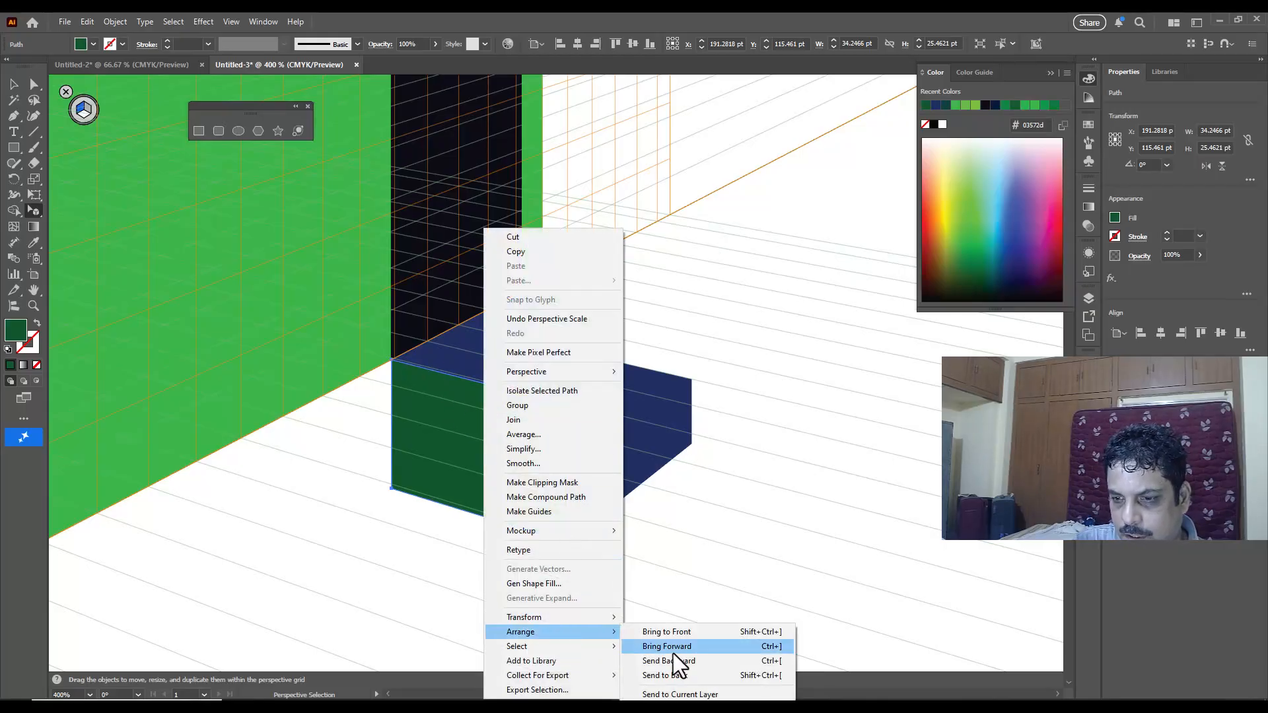
click(675, 659)
right_click(506, 458)
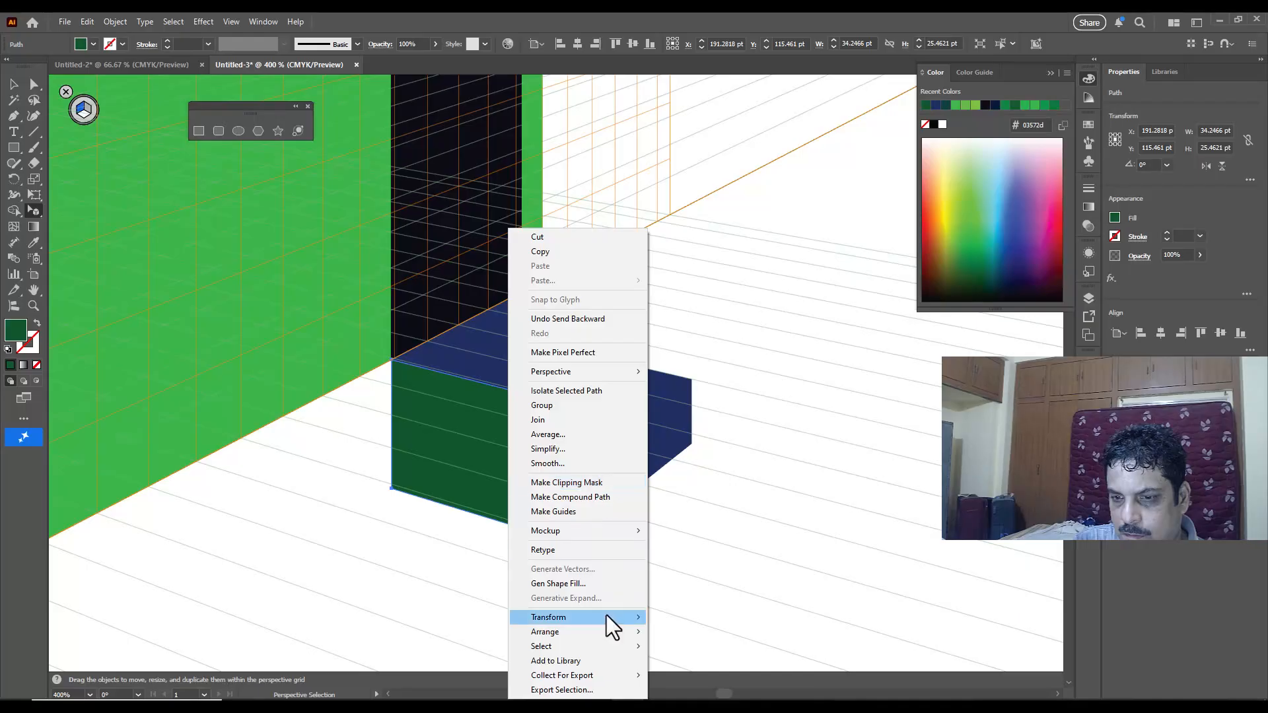
mouse_move(593, 633)
click(714, 675)
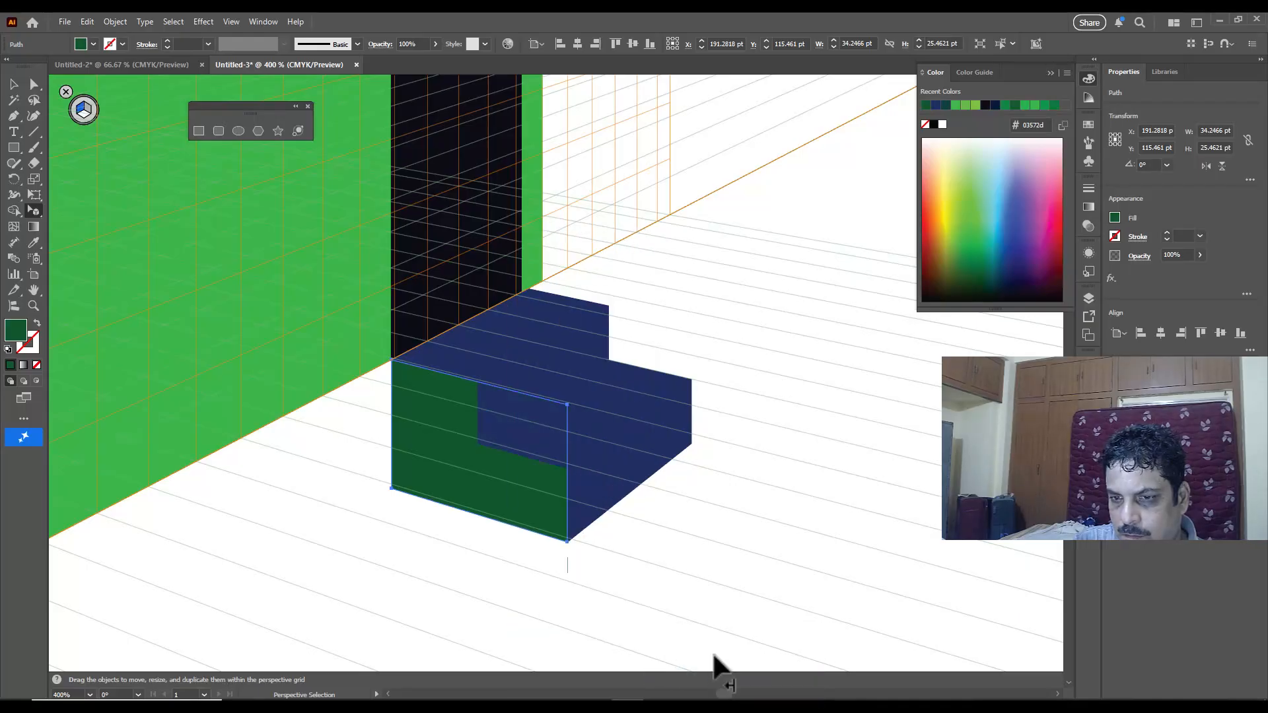
click(804, 447)
Step: Hide the perspective grid and show the finished house with its steps on the whole artboard
scroll(812, 463, down, 5)
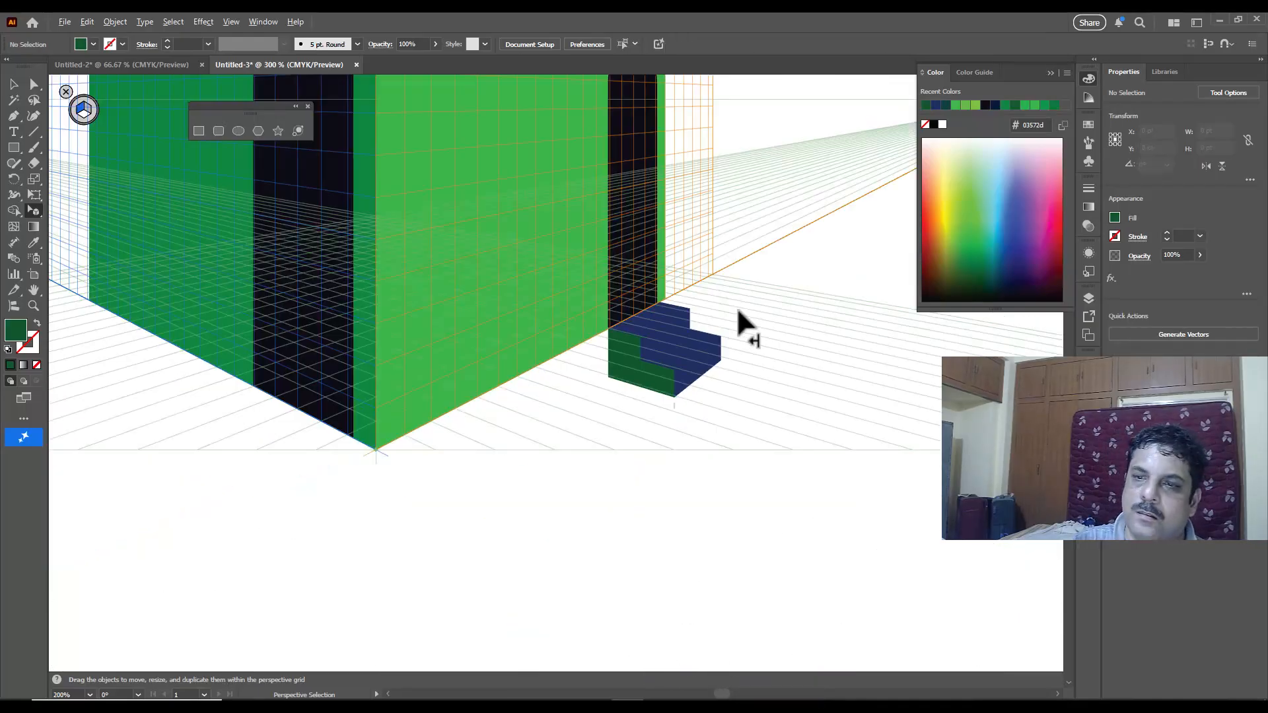
key(ctrl+0)
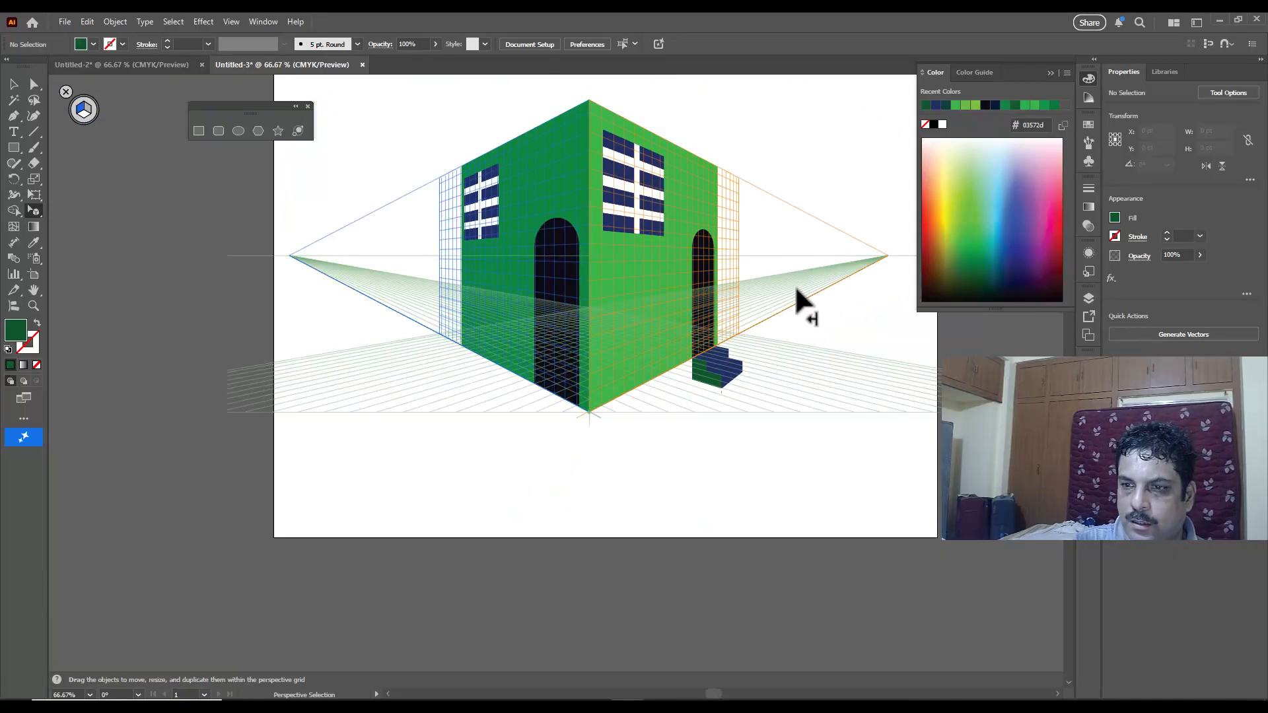
key(ctrl+1)
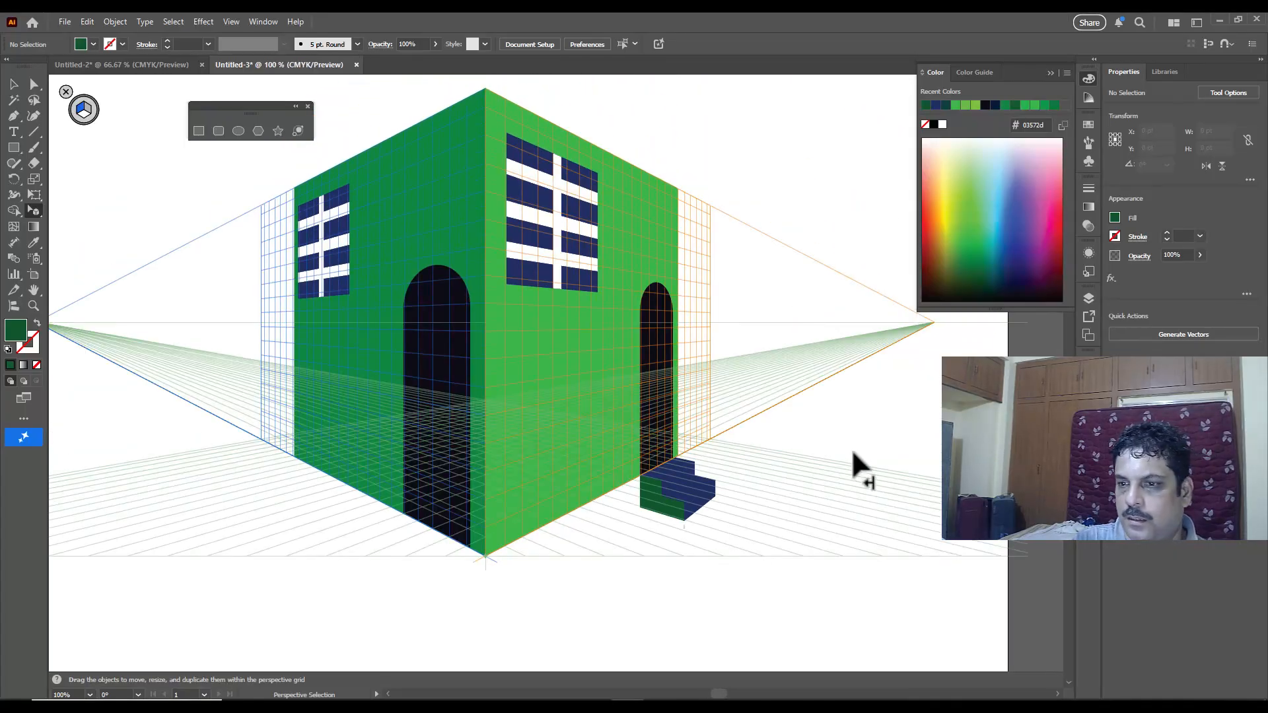
key(ctrl+minus)
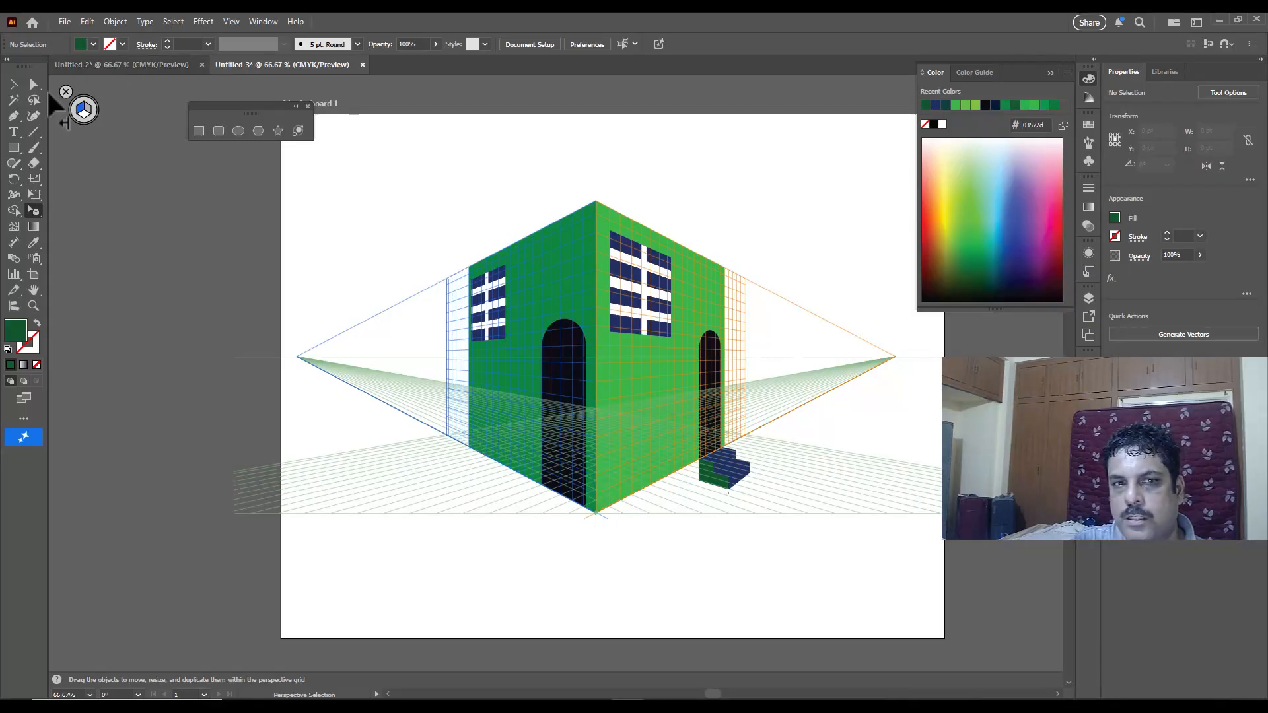
click(65, 91)
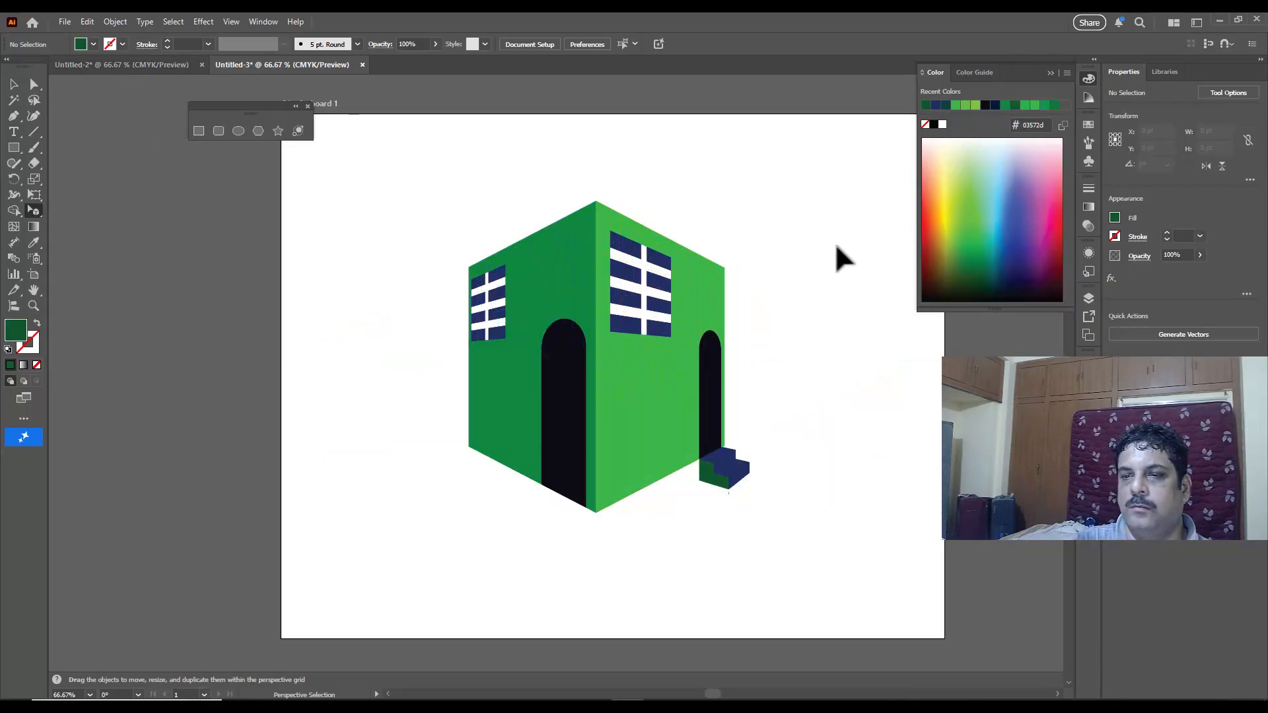
scroll(835, 242, up, 1)
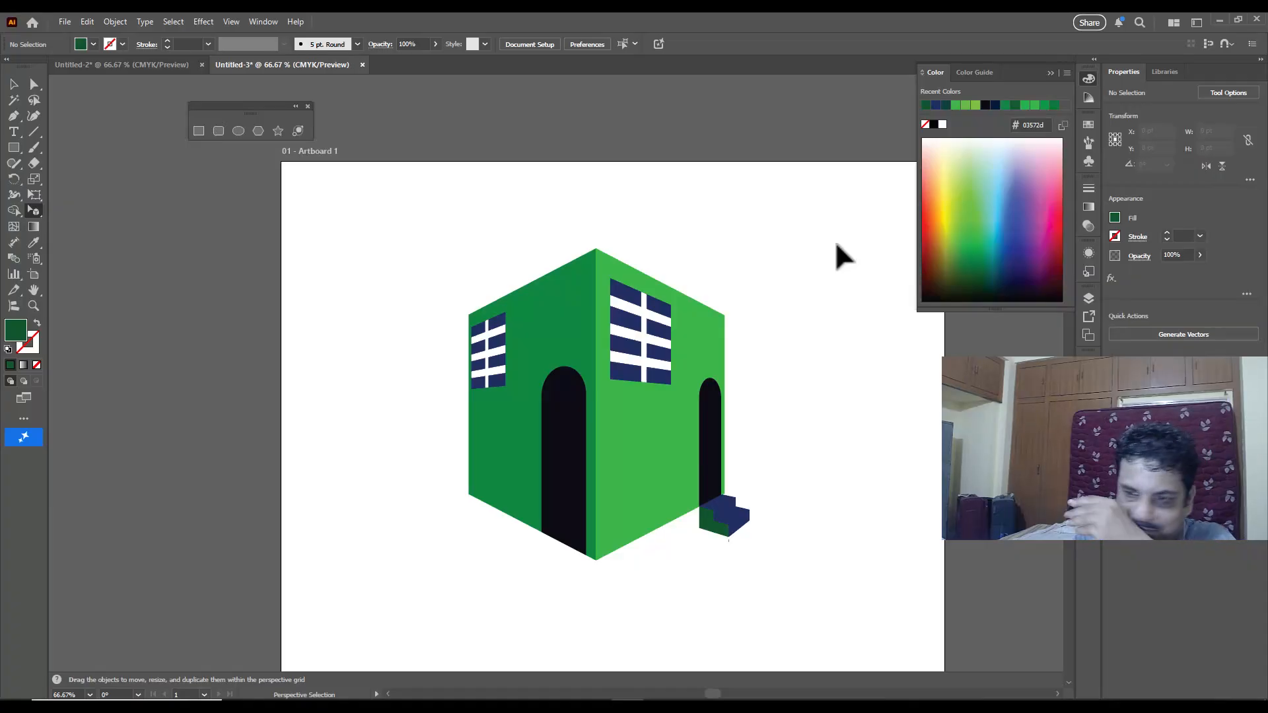